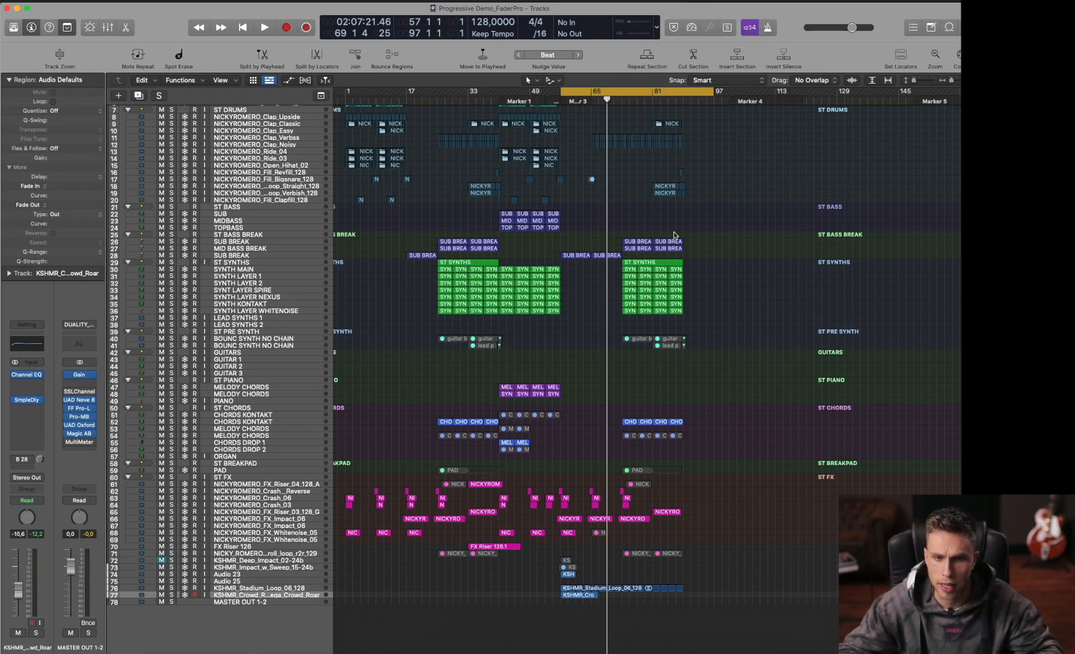
Set the cycle range to bars 73–89, solo the lower CHORDS KONTAKT track and play it
{"action": "left_click_drag", "start_coordinate": [630, 91], "coordinate": [683, 92]}
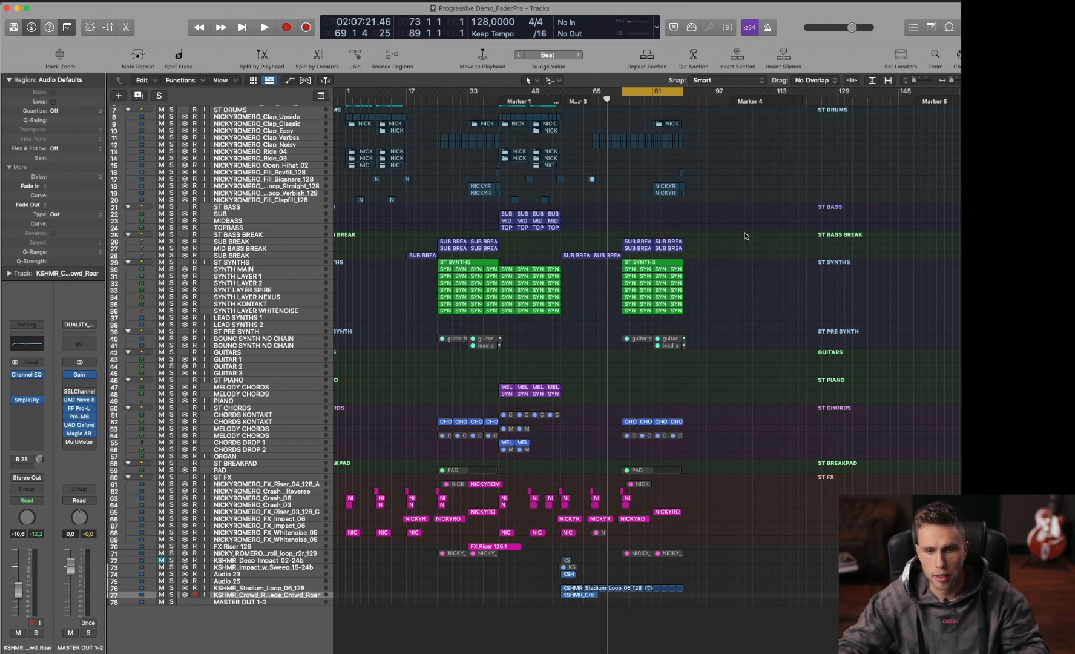
{"action": "left_click_drag", "start_coordinate": [520, 238], "coordinate": [762, 483]}
{"action": "scroll", "coordinate": [460, 221], "scroll_direction": "right", "scroll_amount": 3}
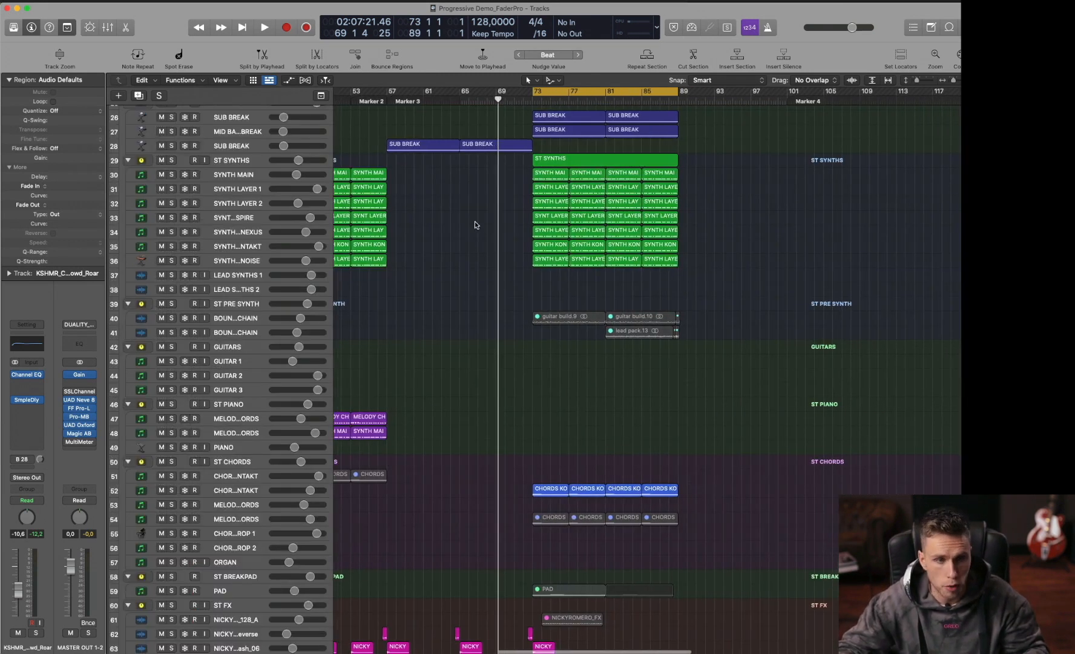
{"action": "scroll", "coordinate": [507, 299], "scroll_direction": "right", "scroll_amount": 2}
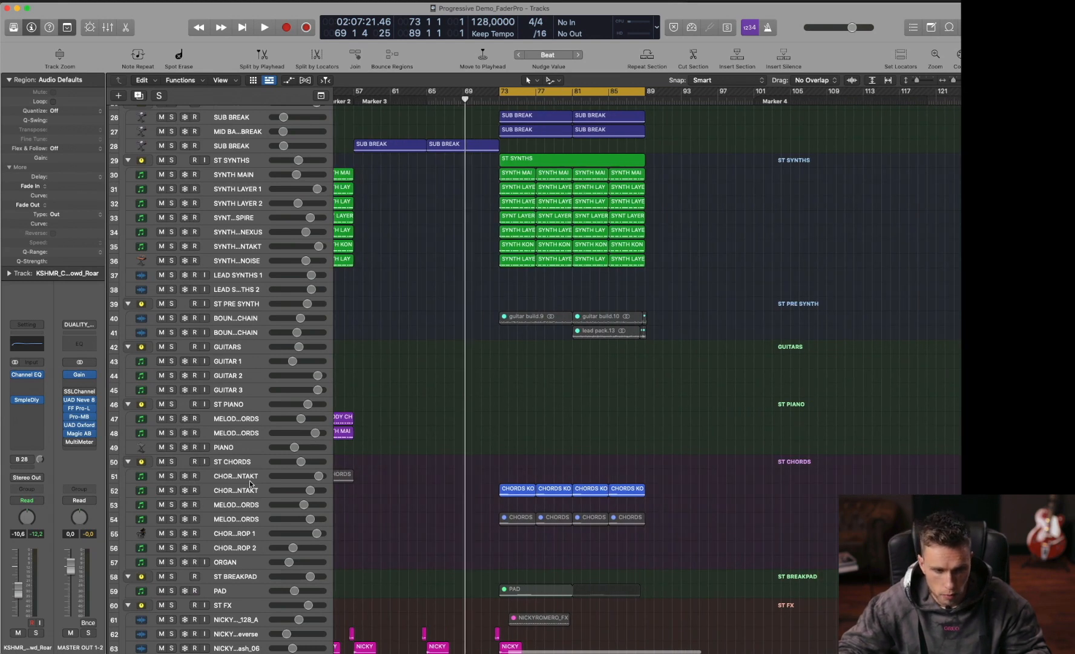
{"action": "left_click", "coordinate": [189, 492]}
{"action": "left_click", "coordinate": [173, 491]}
{"action": "key", "text": "shift+space"}
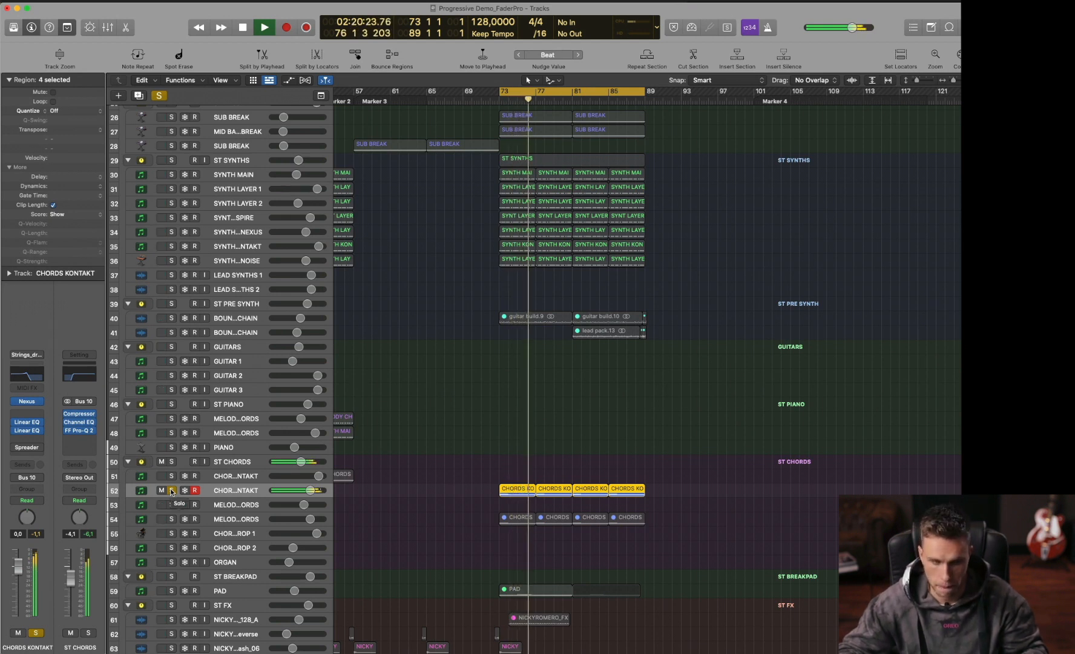
Stop playback and copy two CHORDS KONTAKT regions on the soloed track to fill bars 65 to 73
{"action": "scroll", "coordinate": [463, 478], "scroll_direction": "left", "scroll_amount": 5}
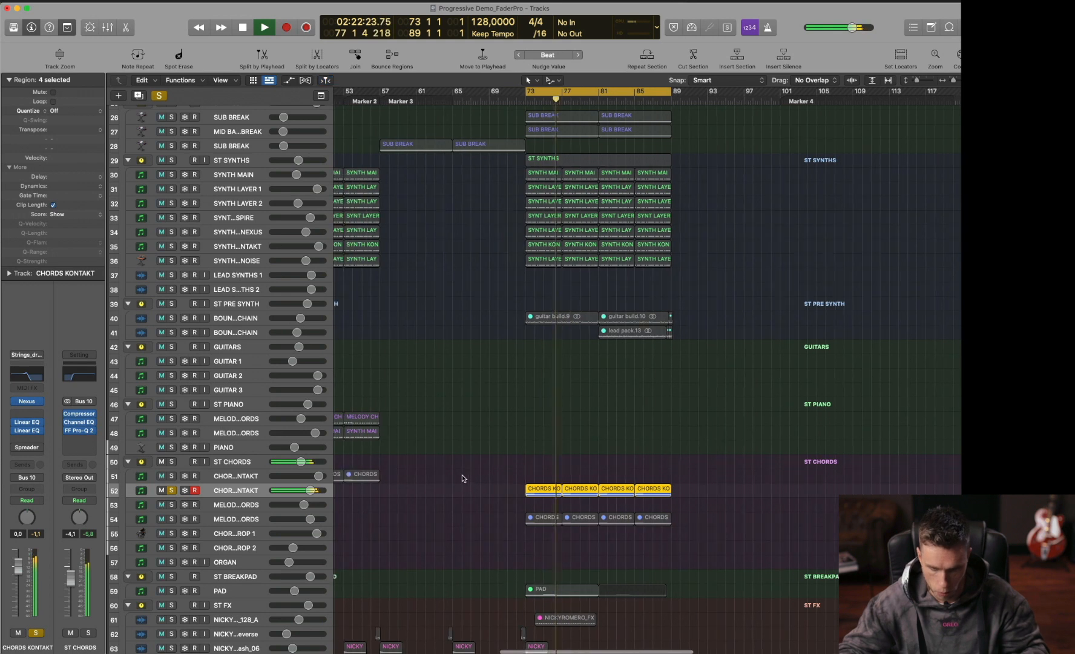
{"action": "left_click", "coordinate": [561, 449]}
{"action": "key", "text": "space"}
{"action": "key", "text": "t"}
{"action": "key", "text": "t"}
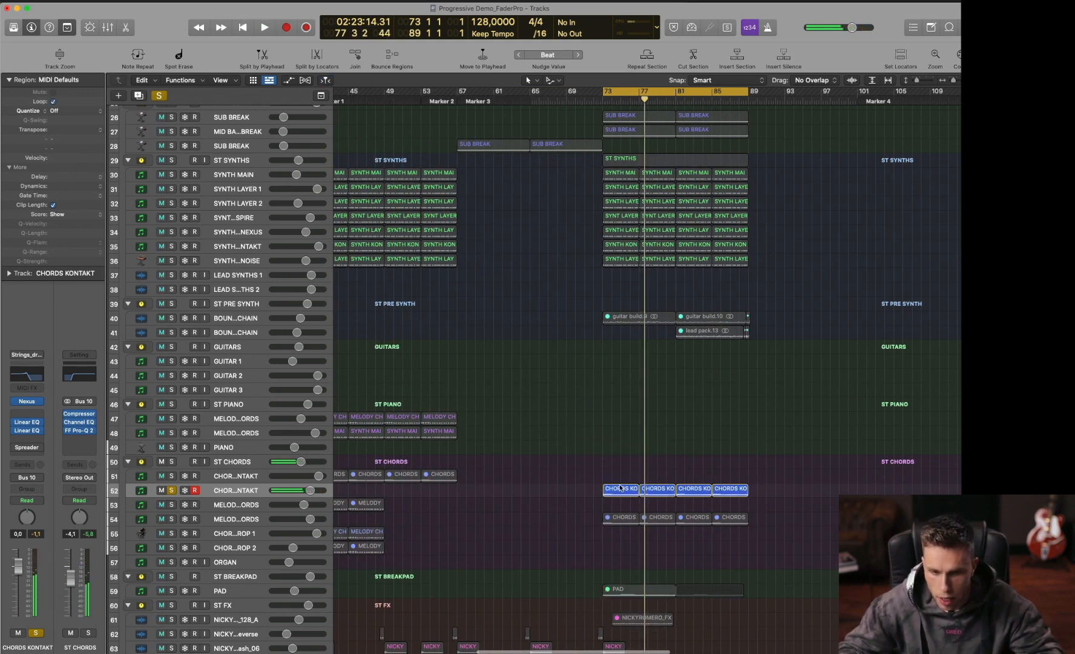
{"action": "left_click_drag", "start_coordinate": [619, 490], "coordinate": [546, 490]}
{"action": "key", "text": "t"}
{"action": "key", "text": "t"}
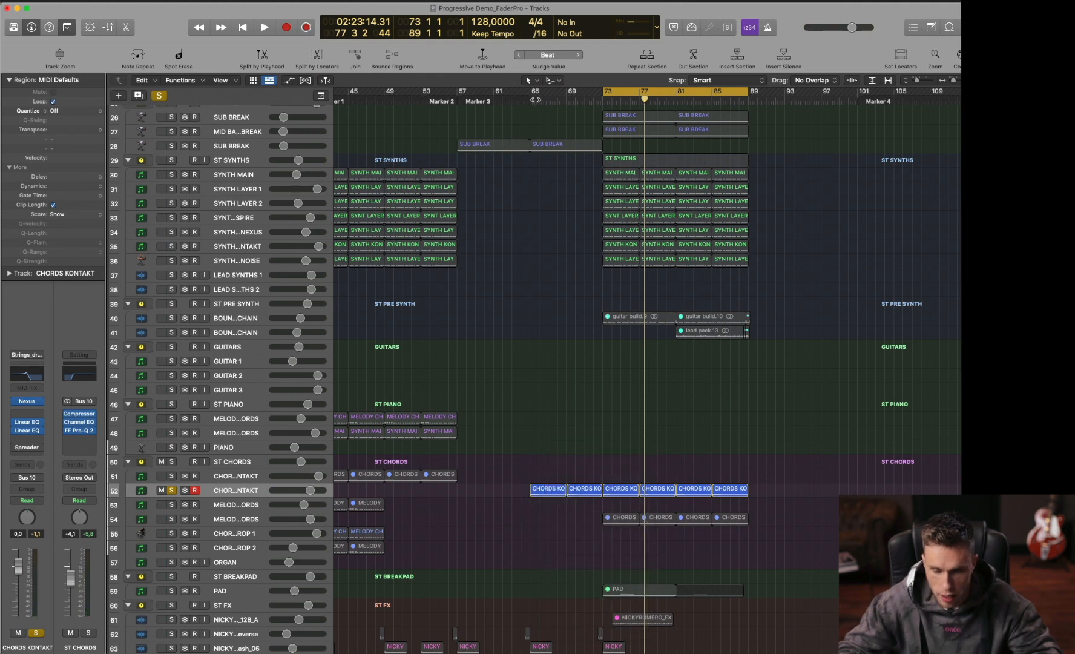
Set the cycle range to bars 65–97, split the copied chord region at bar 66 and delete everything from there to bar 73
{"action": "left_click_drag", "start_coordinate": [531, 92], "coordinate": [821, 130]}
{"action": "left_click_drag", "start_coordinate": [491, 407], "coordinate": [738, 533]}
{"action": "key", "text": "t"}
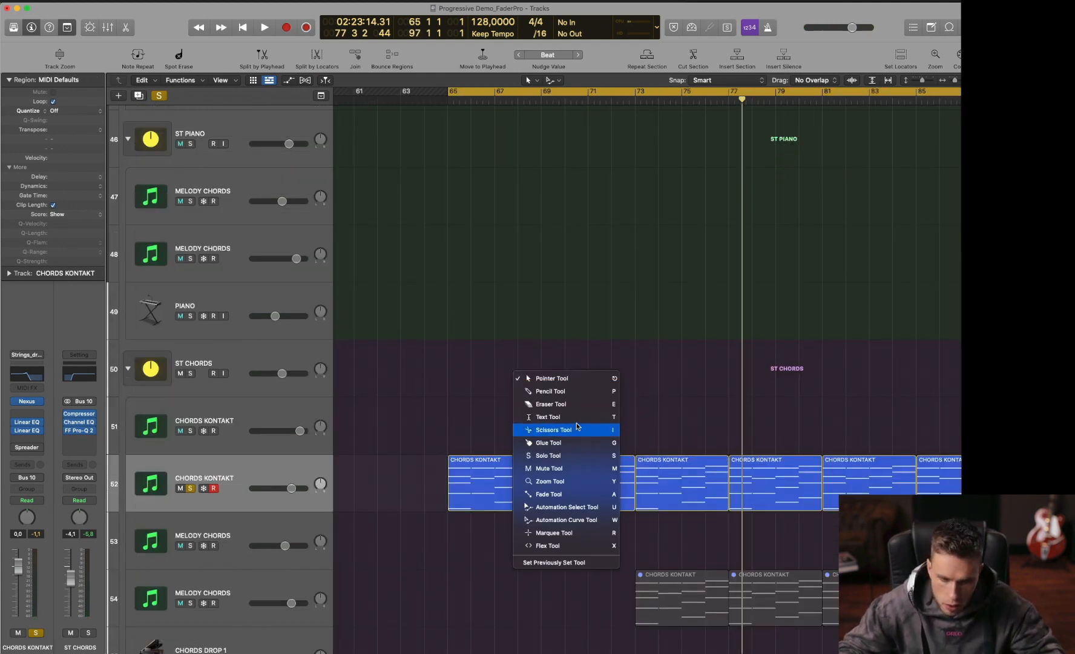
{"action": "key", "text": "i"}
{"action": "left_click", "coordinate": [471, 487]}
{"action": "key", "text": "t"}
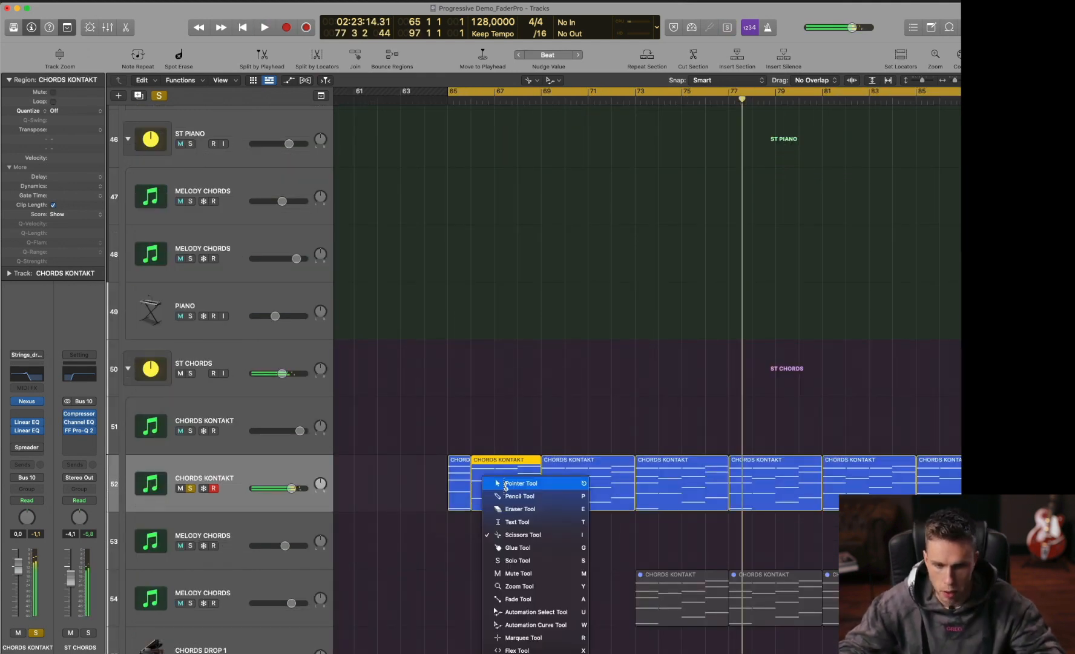
{"action": "key", "text": "t"}
{"action": "key", "text": "Delete"}
{"action": "left_click", "coordinate": [615, 467]}
{"action": "key", "text": "Delete"}
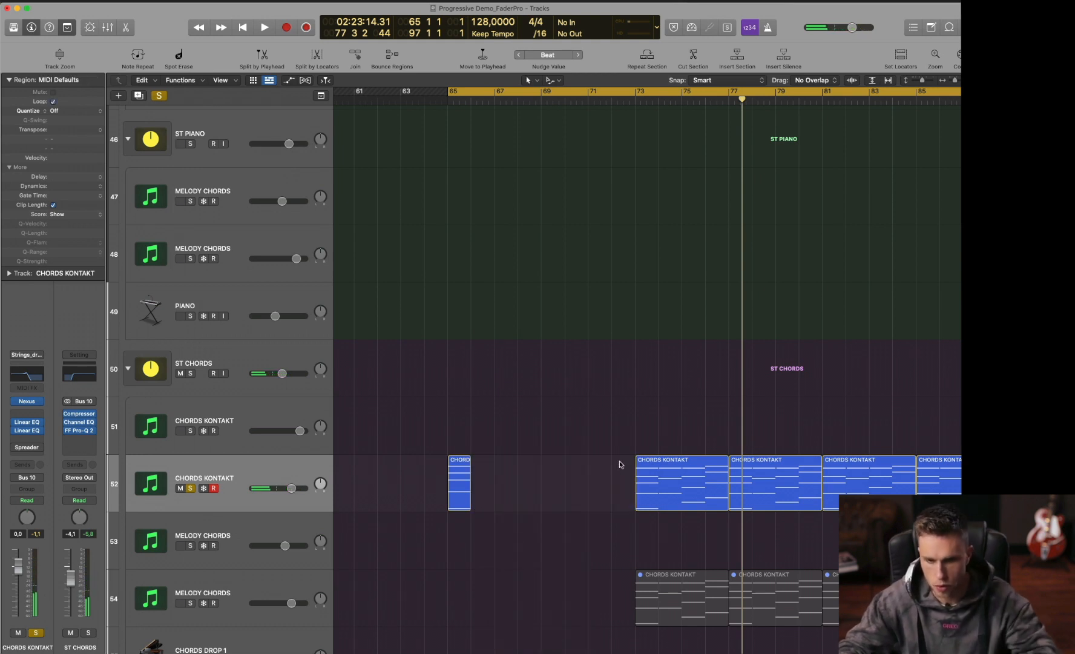
Loop the one-bar CHORDS KONTAKT region up to bar 73 and play it, unsoloing the track during playback
{"action": "key", "text": "t"}
{"action": "key", "text": "t"}
{"action": "left_click_drag", "start_coordinate": [525, 428], "coordinate": [440, 486]}
{"action": "key", "text": "l"}
{"action": "key", "text": "shift+space"}
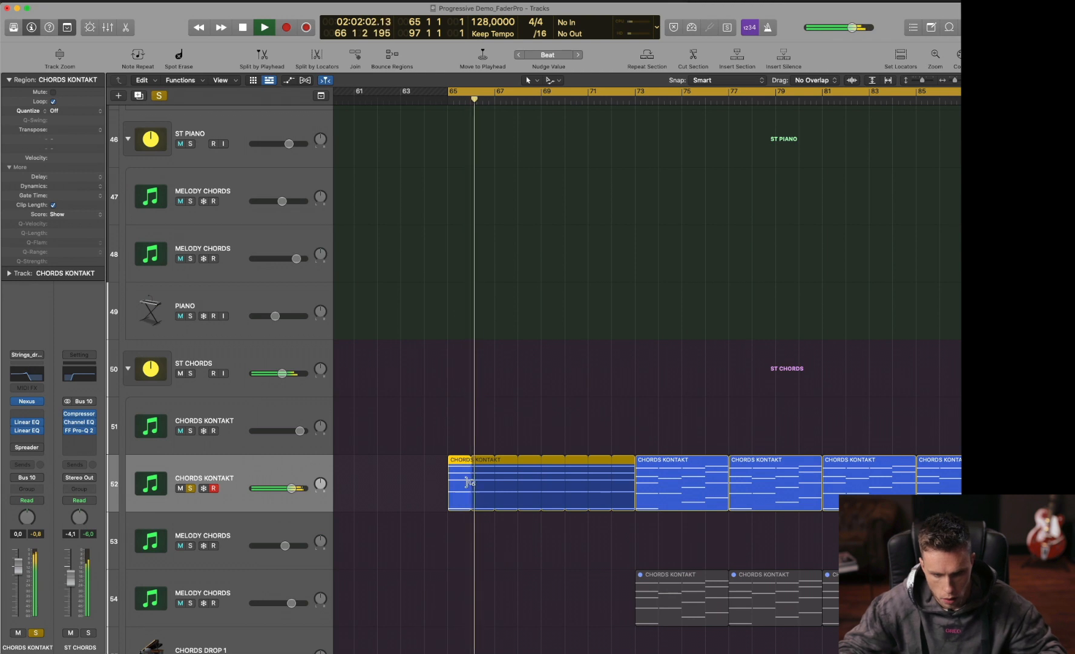
{"action": "left_click", "coordinate": [192, 487]}
{"action": "left_click", "coordinate": [220, 478]}
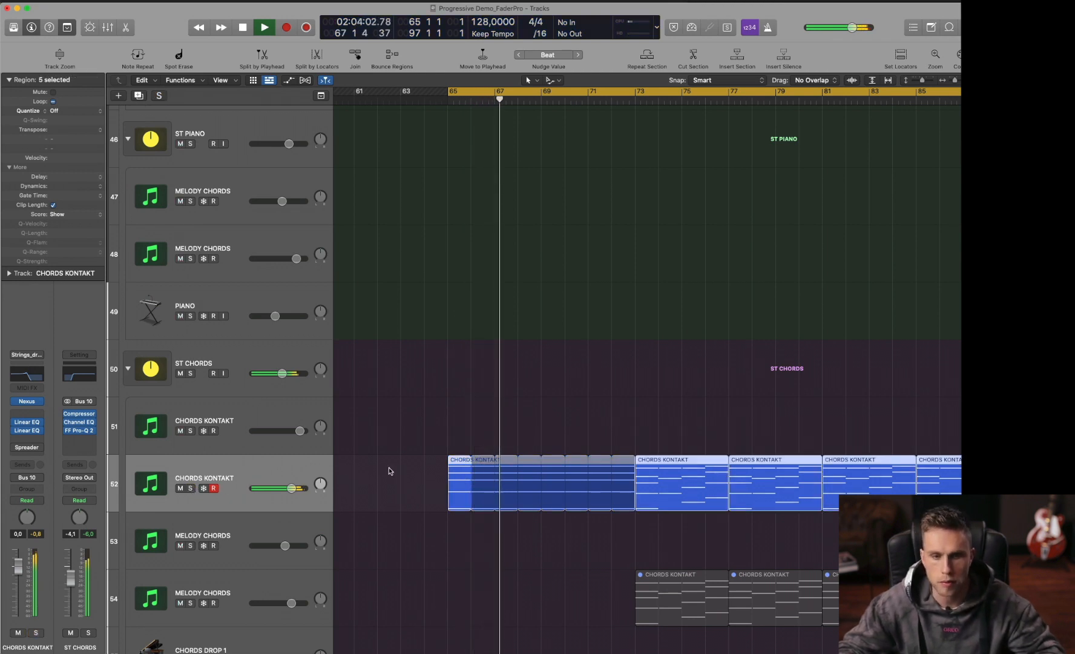
Automate the Linear EQ High Cut Frequency on the CHORDS KONTAKT track from about 71.8 Hz at bar 65 up to 585 Hz at bar 73
{"action": "key", "text": "a"}
{"action": "left_click", "coordinate": [27, 375]}
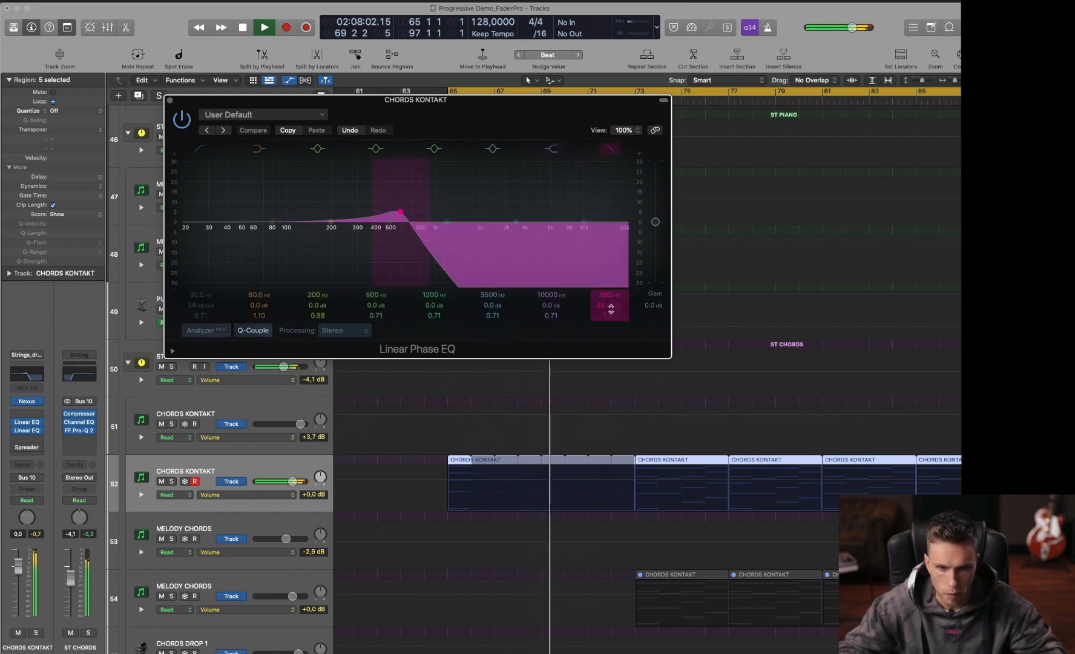
{"action": "left_click", "coordinate": [609, 295]}
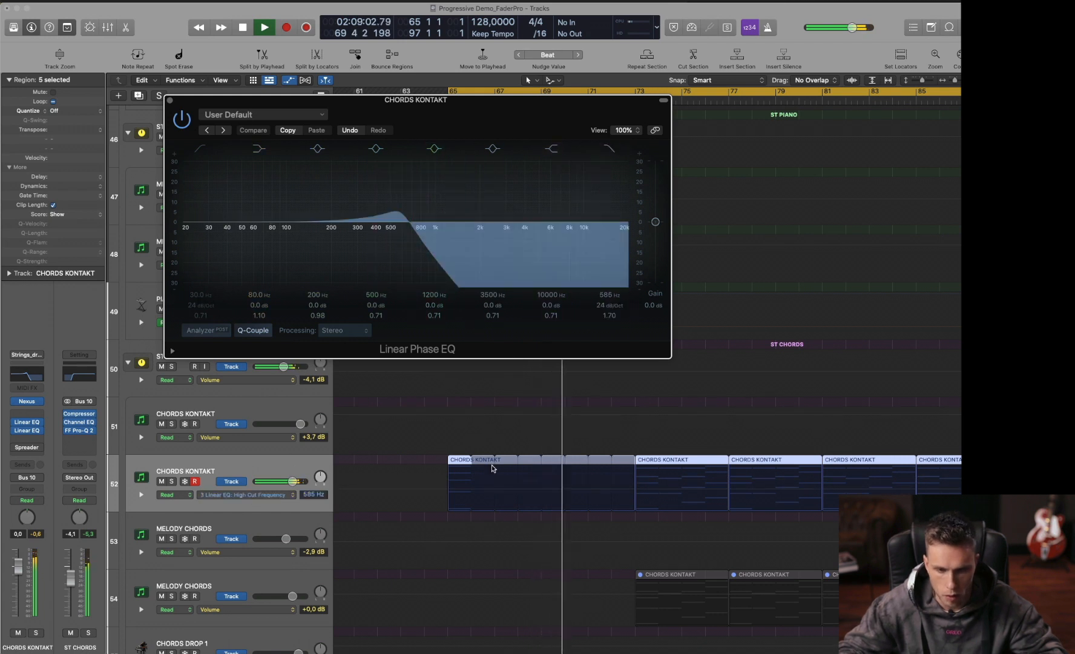
{"action": "left_click", "coordinate": [443, 491]}
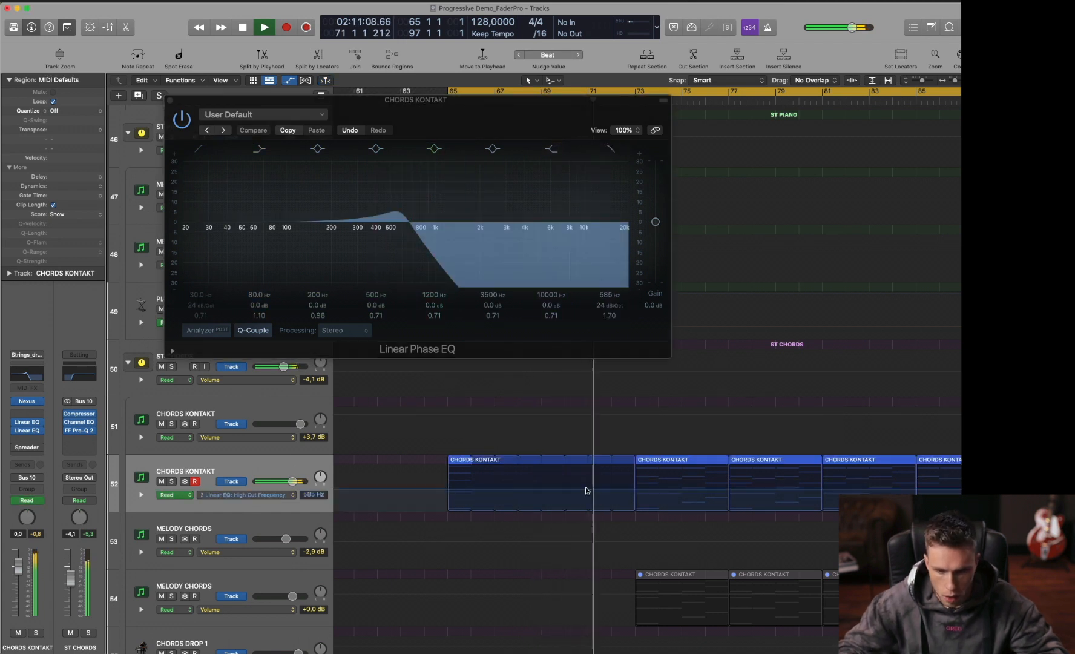
{"action": "left_click", "coordinate": [636, 490]}
{"action": "key", "text": "space"}
{"action": "key", "text": "space"}
{"action": "left_click", "coordinate": [448, 490]}
{"action": "left_click_drag", "start_coordinate": [447, 490], "coordinate": [447, 502]}
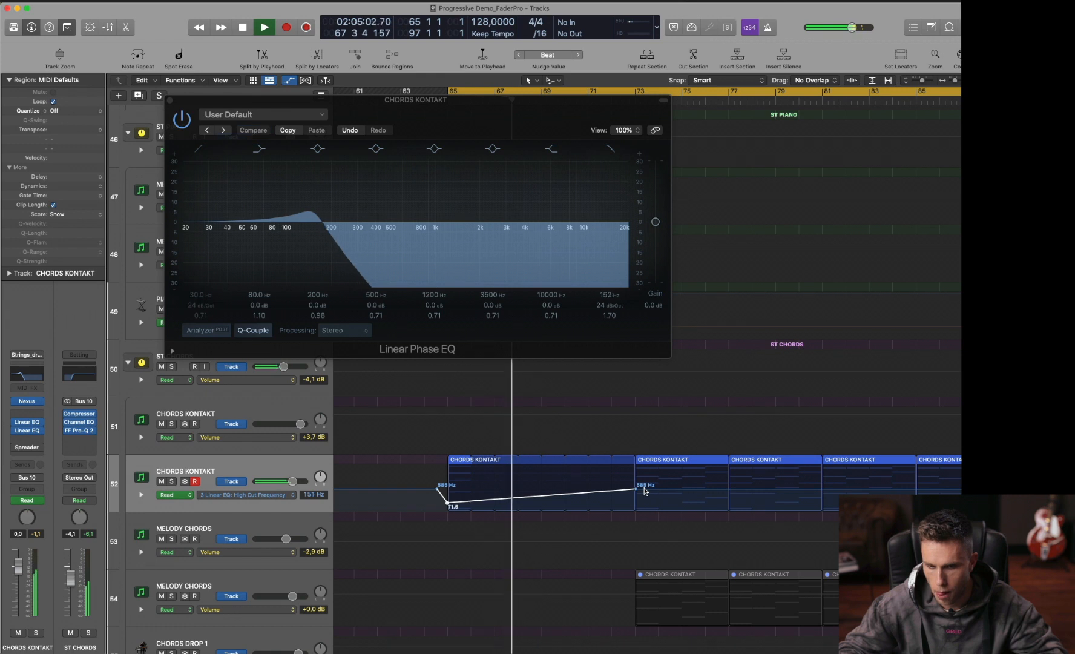
Hide the track automation, close the Linear Phase EQ and show the whole arrangement
{"action": "key", "text": "a"}
{"action": "key", "text": "t"}
{"action": "key", "text": "t"}
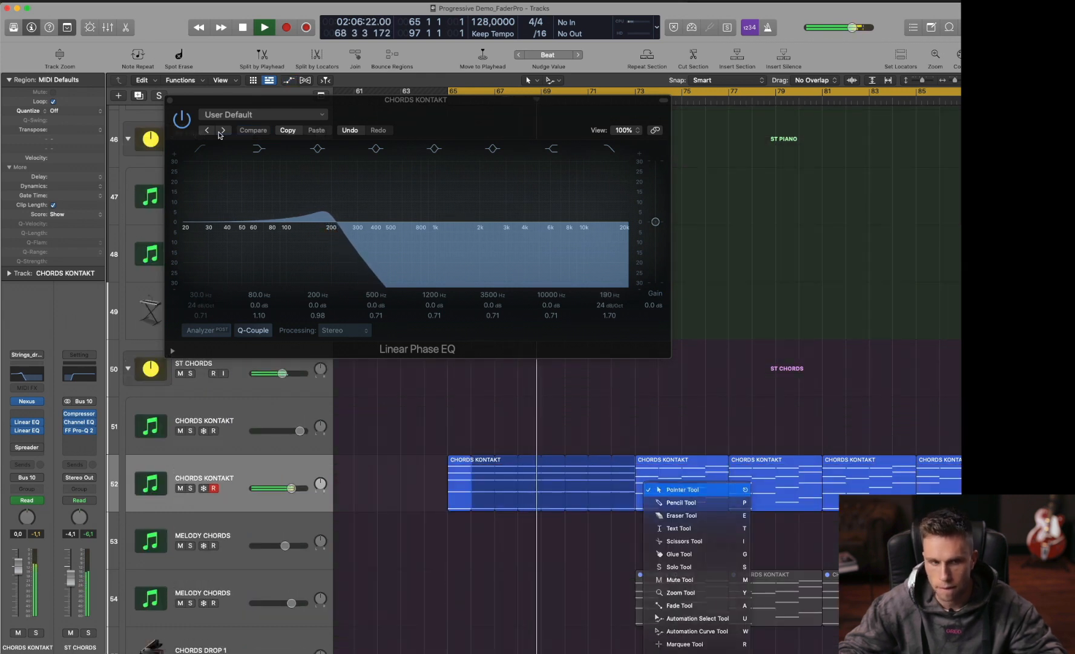
{"action": "left_click", "coordinate": [207, 122]}
{"action": "key", "text": "super+w"}
{"action": "key", "text": "z"}
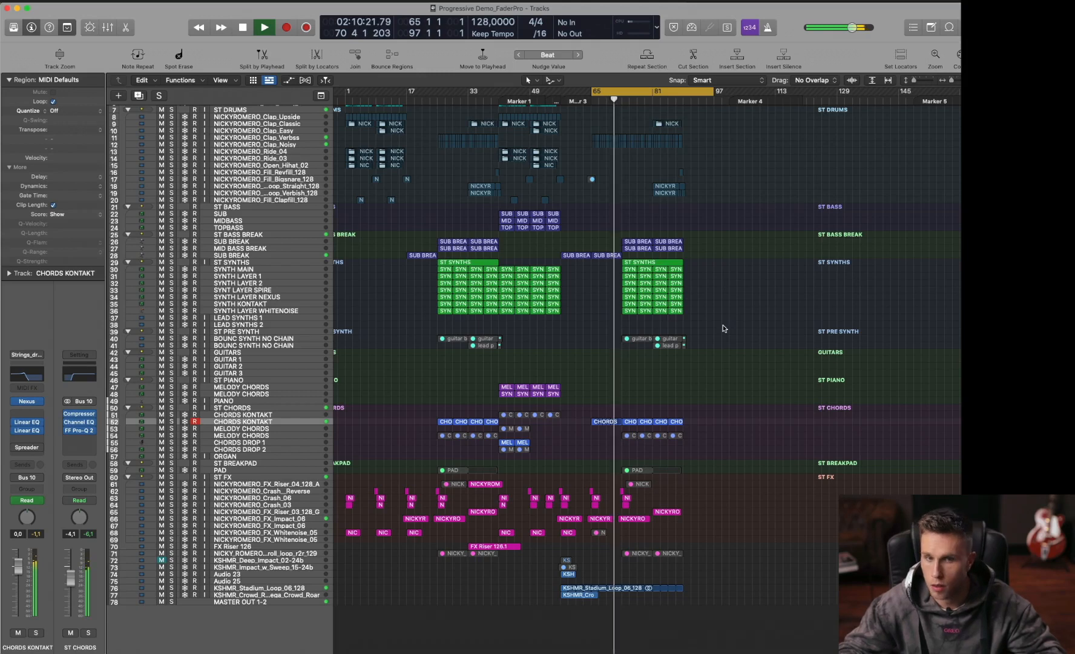
{"action": "key", "text": "t"}
{"action": "key", "text": "t"}
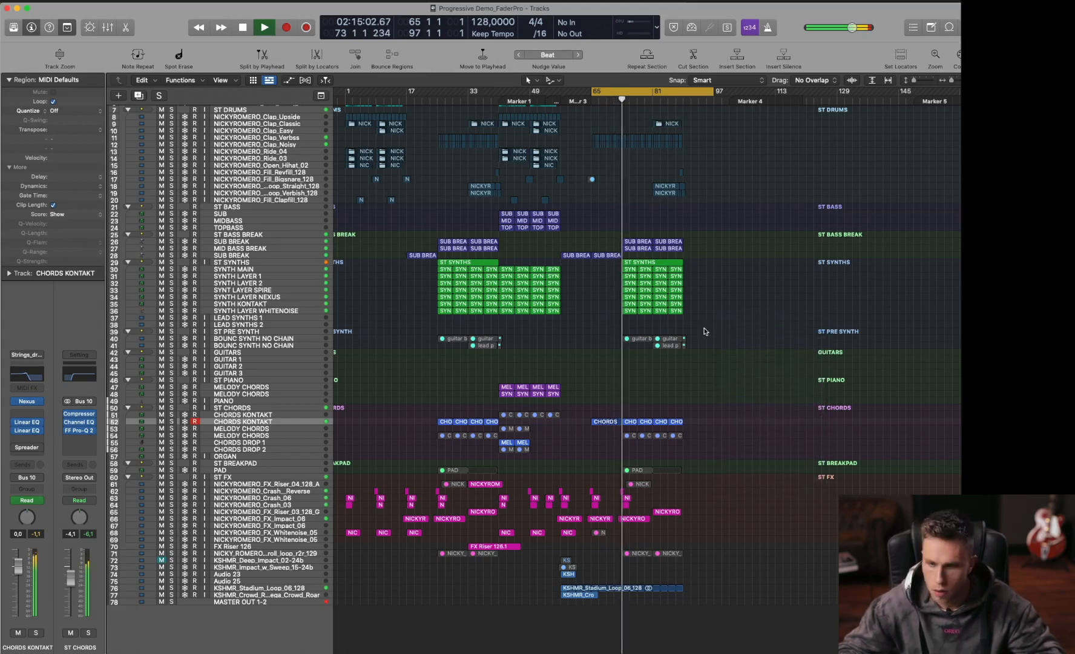
{"action": "key", "text": "t"}
{"action": "key", "text": "Escape"}
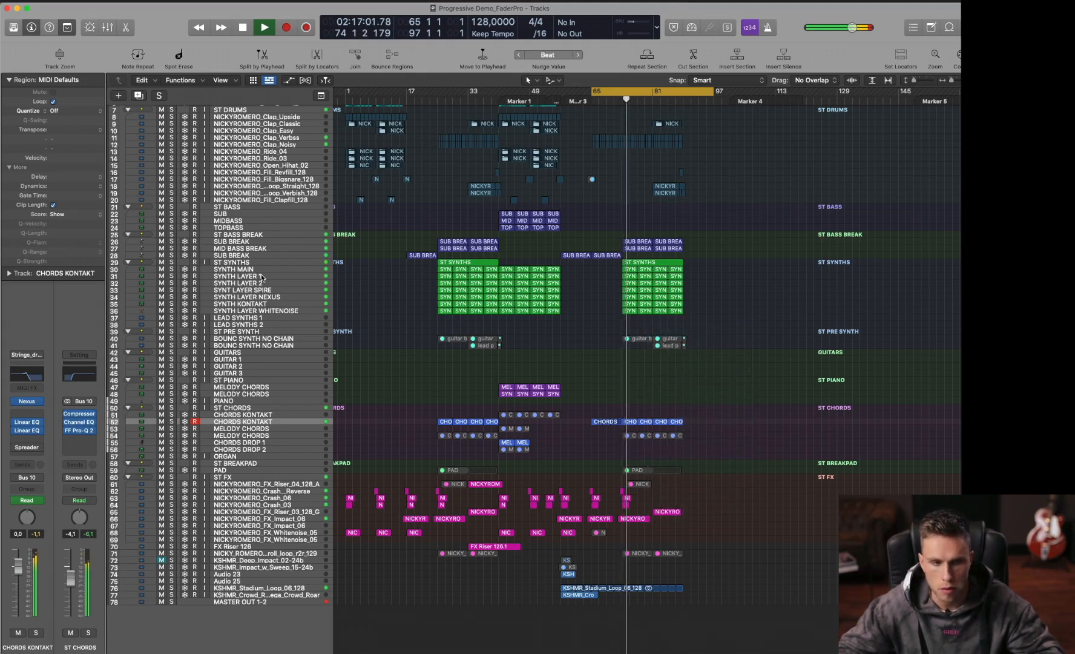
Show the Simplon Filter 1 Freq automation of the ST SYNTHS stack and add low-frequency points around its second region, one at 4.812 Hz
{"action": "left_click", "coordinate": [262, 262]}
{"action": "key", "text": "a"}
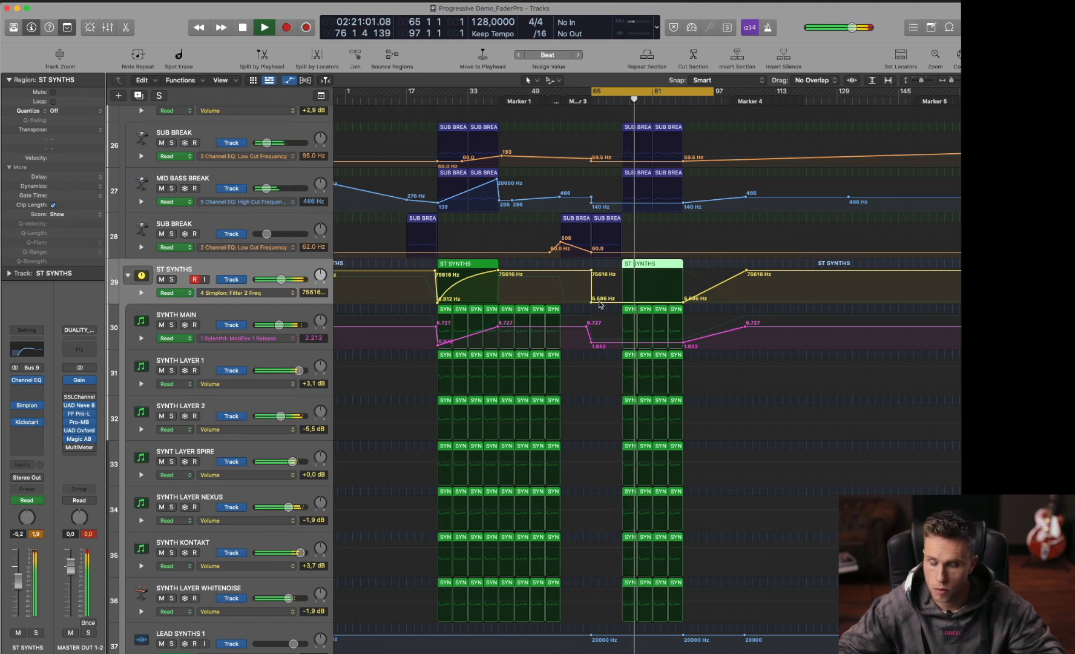
{"action": "left_click", "coordinate": [264, 292]}
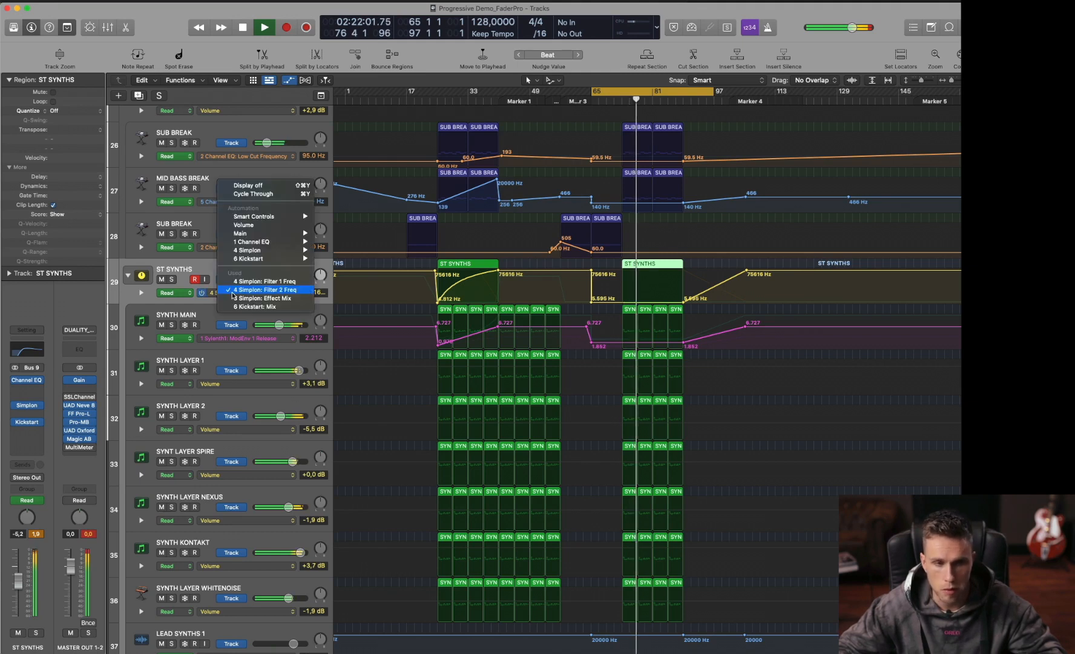
{"action": "left_click", "coordinate": [264, 281]}
{"action": "left_click", "coordinate": [611, 303]}
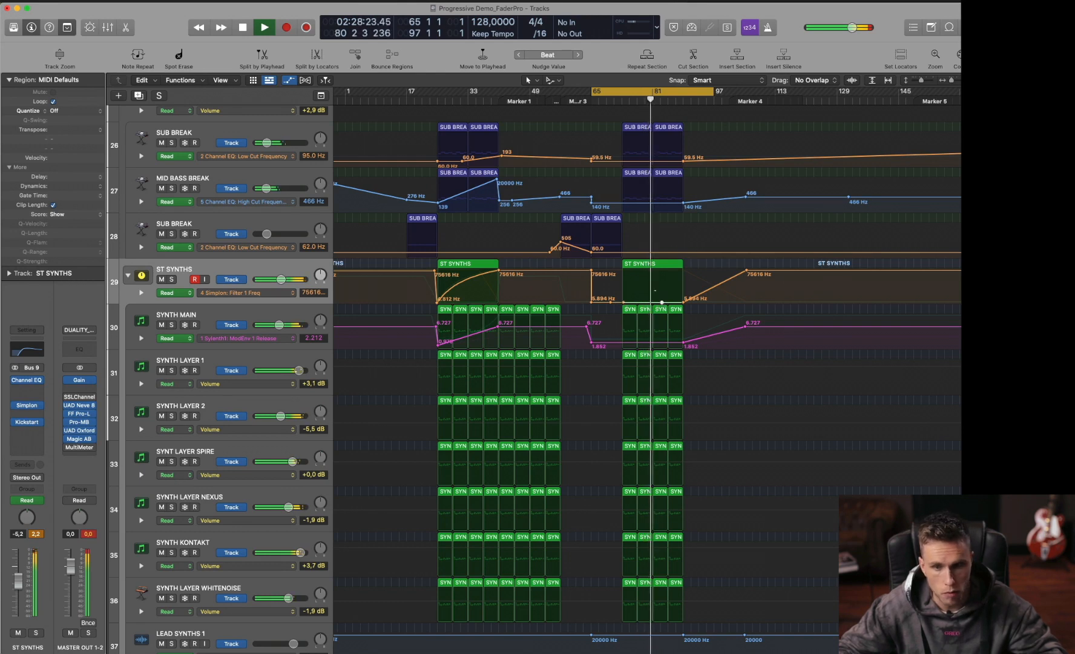
{"action": "mouse_move", "coordinate": [662, 302]}
{"action": "left_mouse_down"}
{"action": "mouse_move", "coordinate": [643, 273]}
{"action": "mouse_move", "coordinate": [648, 303]}
{"action": "left_mouse_up"}
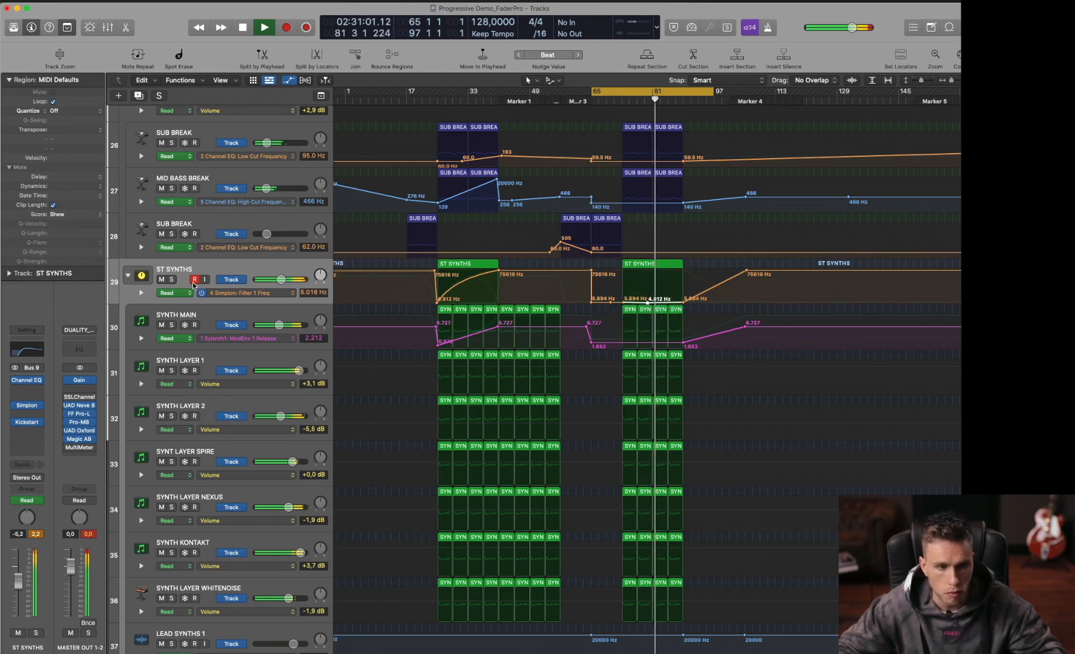
Solo the ST SYNTHS stack and display its Simplon Effect Mix automation
{"action": "left_click", "coordinate": [171, 279]}
{"action": "left_click", "coordinate": [259, 294]}
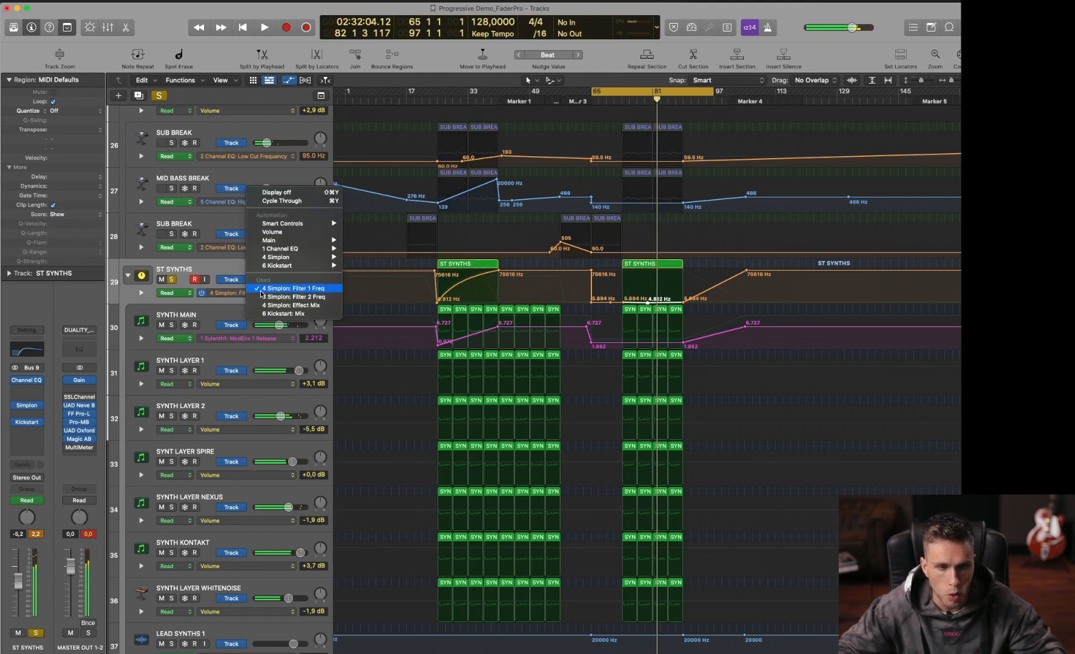
{"action": "left_click", "coordinate": [319, 306]}
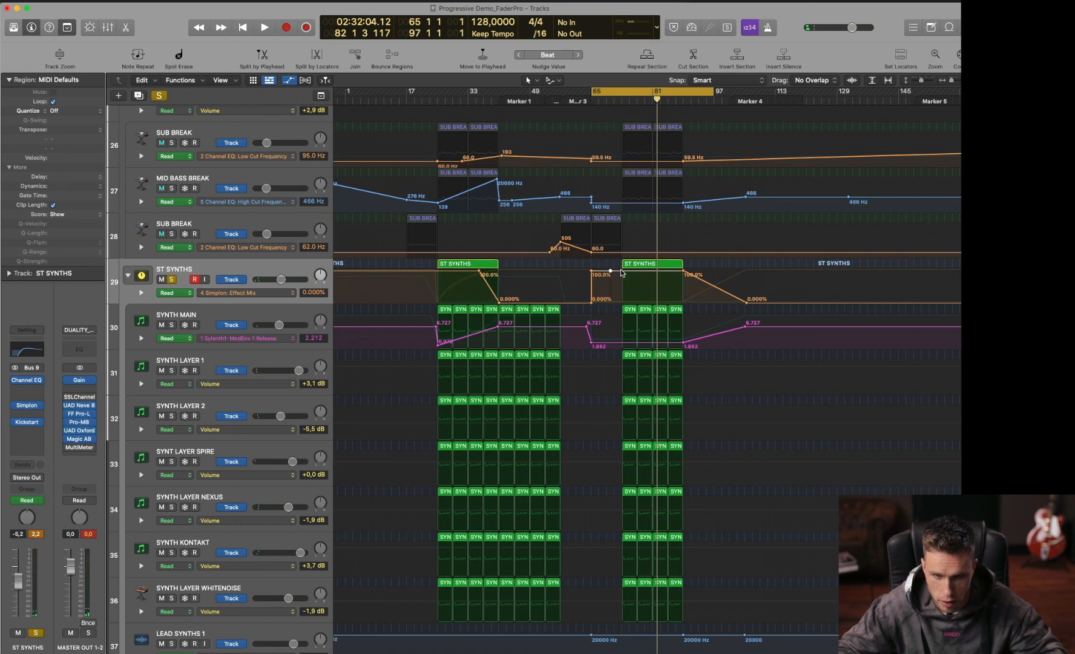
{"action": "key", "text": "space"}
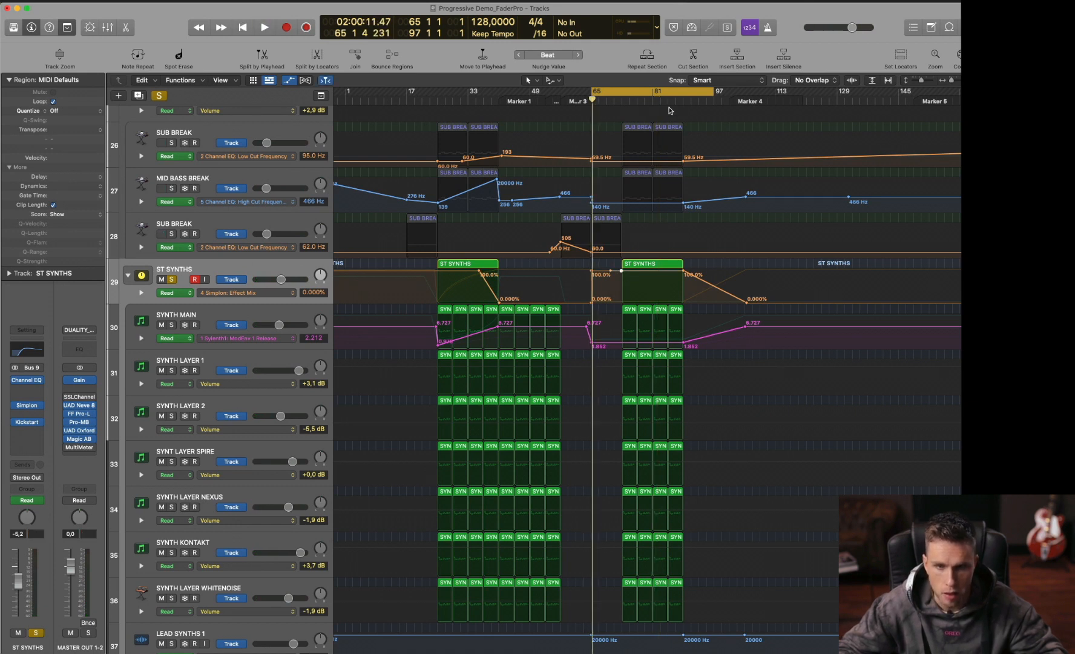
Set the cycle range to bars 72–93, play it and examine the Simplon filter settings on ST SYNTHS
{"action": "left_click_drag", "start_coordinate": [620, 91], "coordinate": [700, 105]}
{"action": "key", "text": "space"}
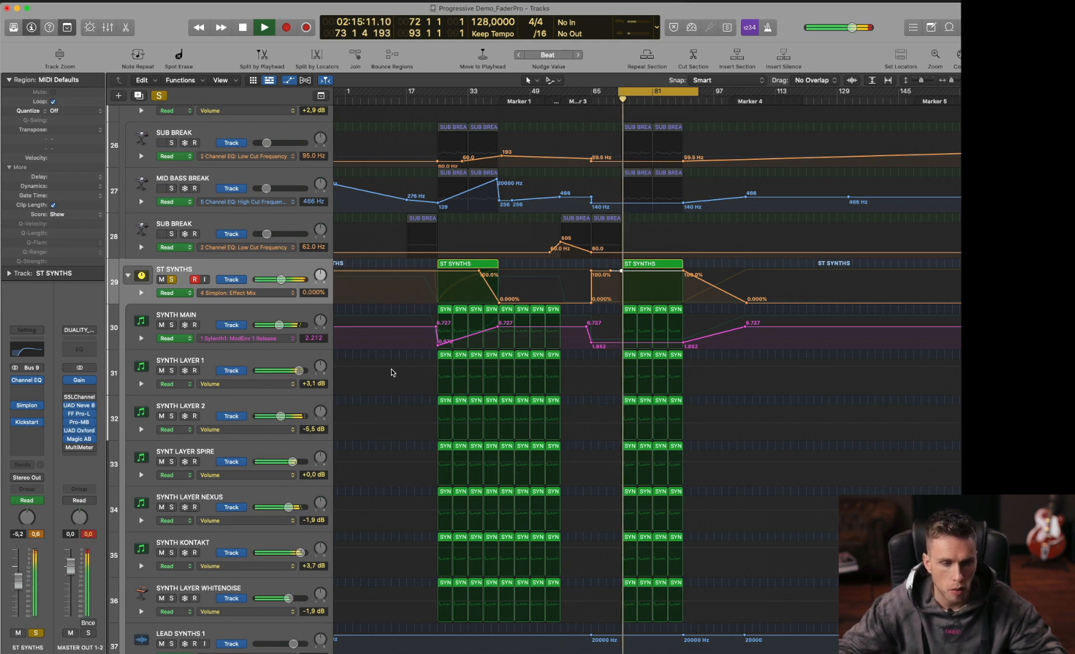
{"action": "left_click", "coordinate": [27, 405]}
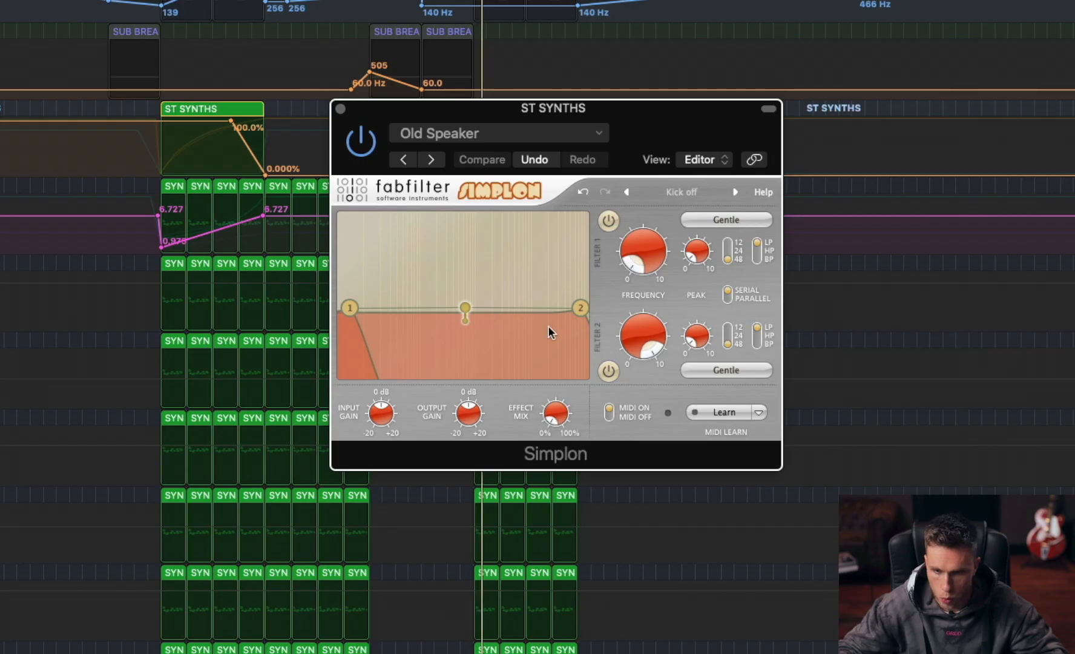
{"action": "left_click", "coordinate": [341, 109]}
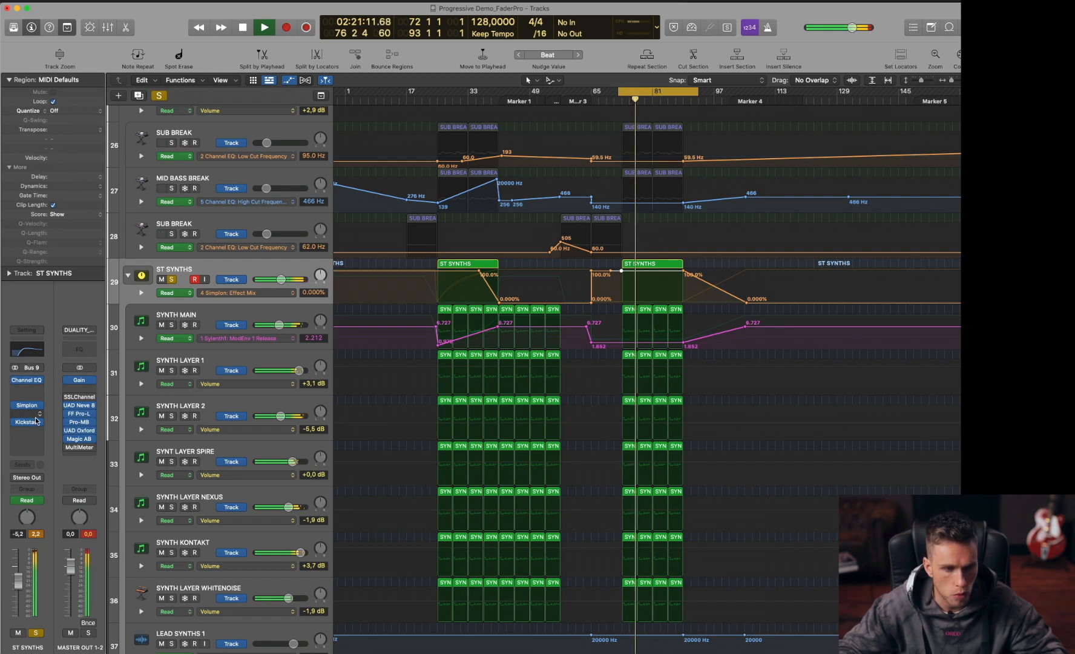
{"action": "key", "text": "space"}
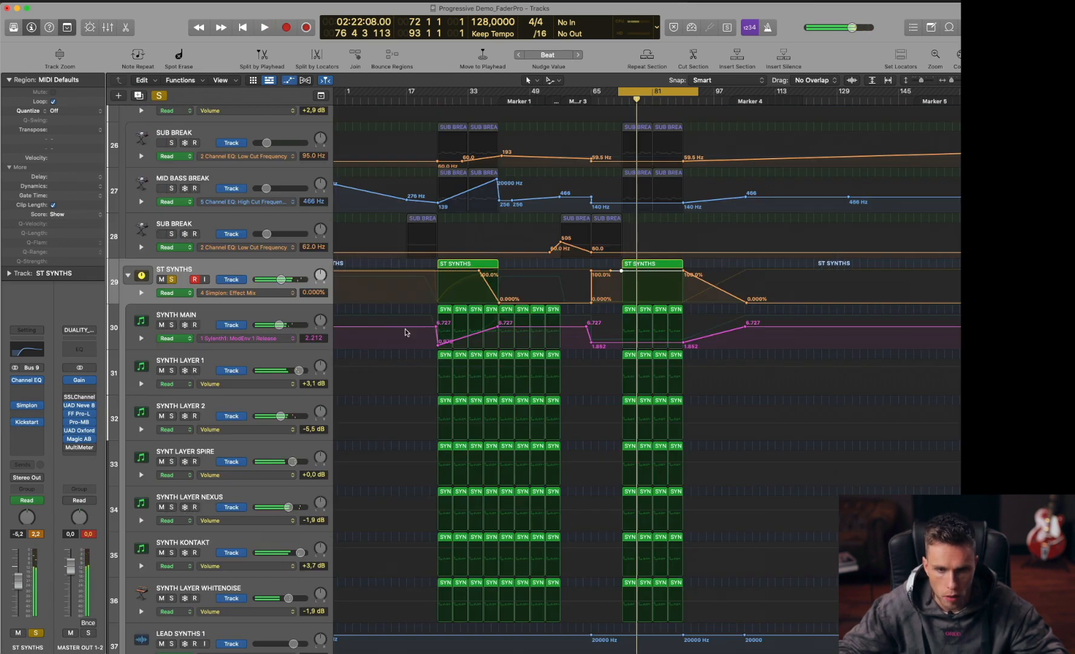
Check the ST SYNTHS Kickstart Mix automation, and ramp Simplon Filter 1 Freq from 5.894 Hz to 75616 Hz across the stack's second region
{"action": "left_click", "coordinate": [240, 296]}
{"action": "left_click", "coordinate": [262, 301]}
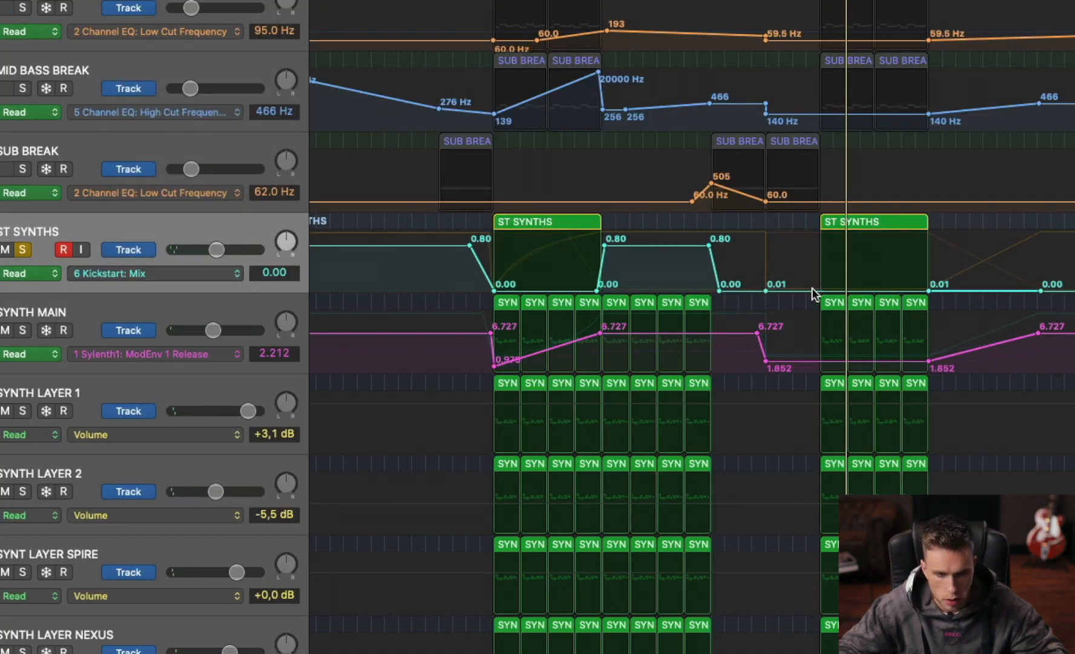
{"action": "left_click", "coordinate": [82, 274]}
{"action": "left_click", "coordinate": [225, 226]}
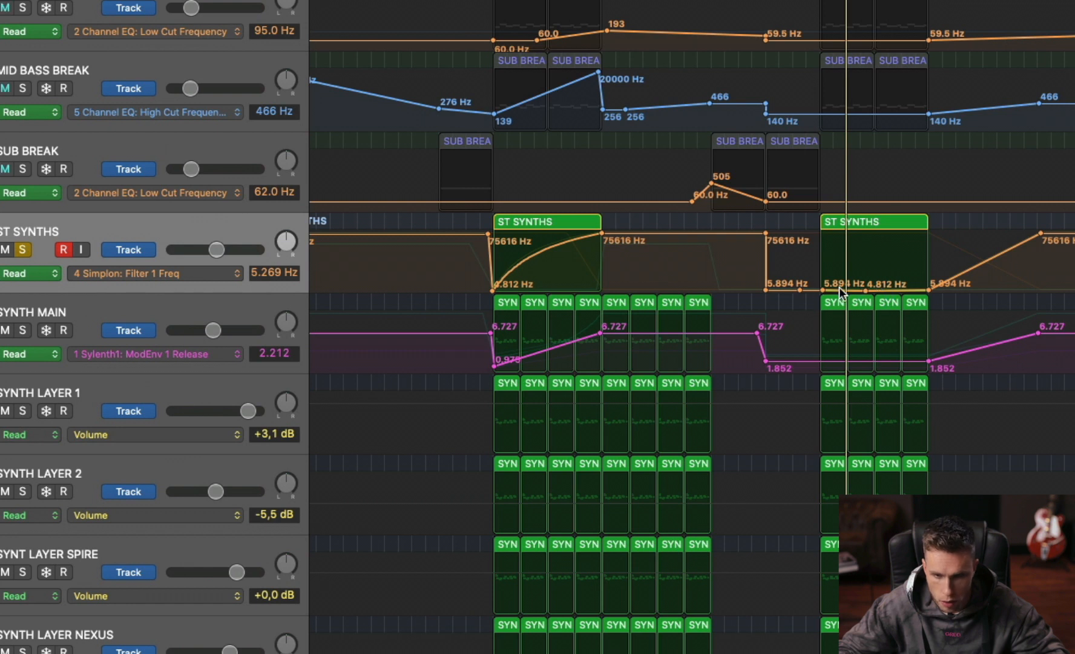
{"action": "left_click_drag", "start_coordinate": [823, 290], "coordinate": [928, 234]}
{"action": "left_click", "coordinate": [828, 291]}
{"action": "key", "text": "Delete"}
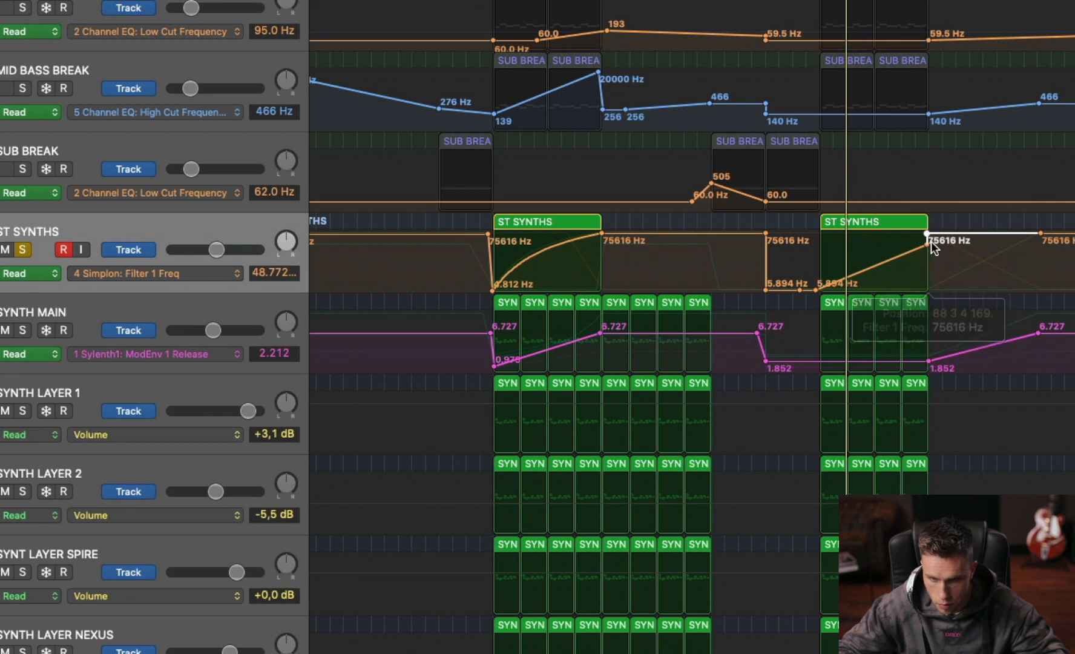
{"action": "key", "text": "space"}
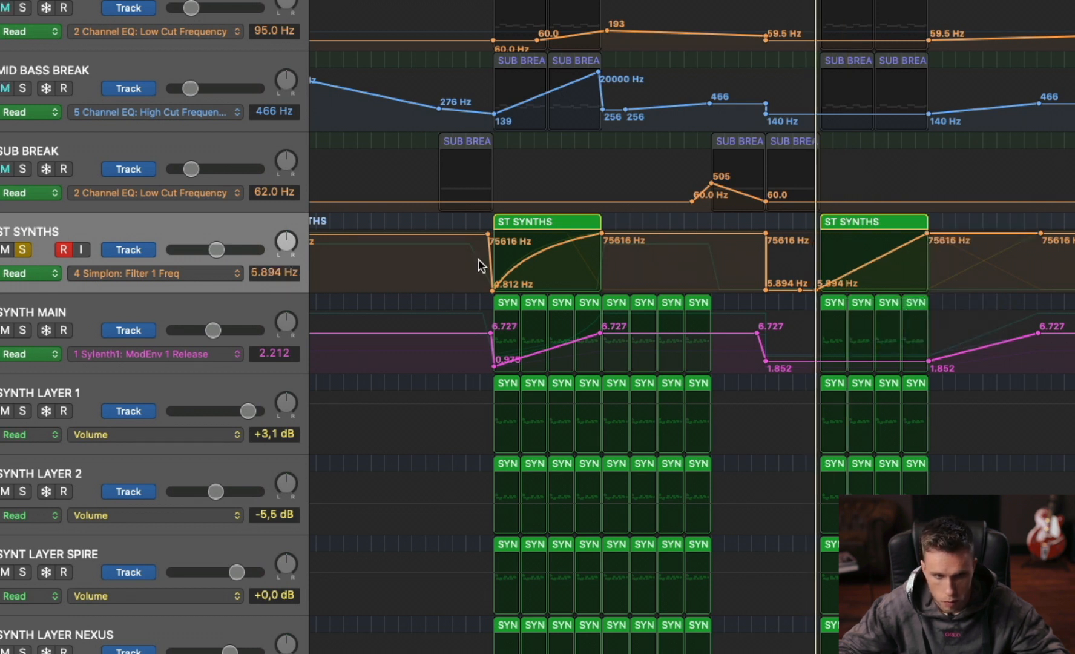
Show the ST SYNTHS Simplon Filter 2 Freq automation and ramp it from 5.595 Hz to 75616 Hz across the second region
{"action": "left_click", "coordinate": [181, 272]}
{"action": "left_click", "coordinate": [181, 279]}
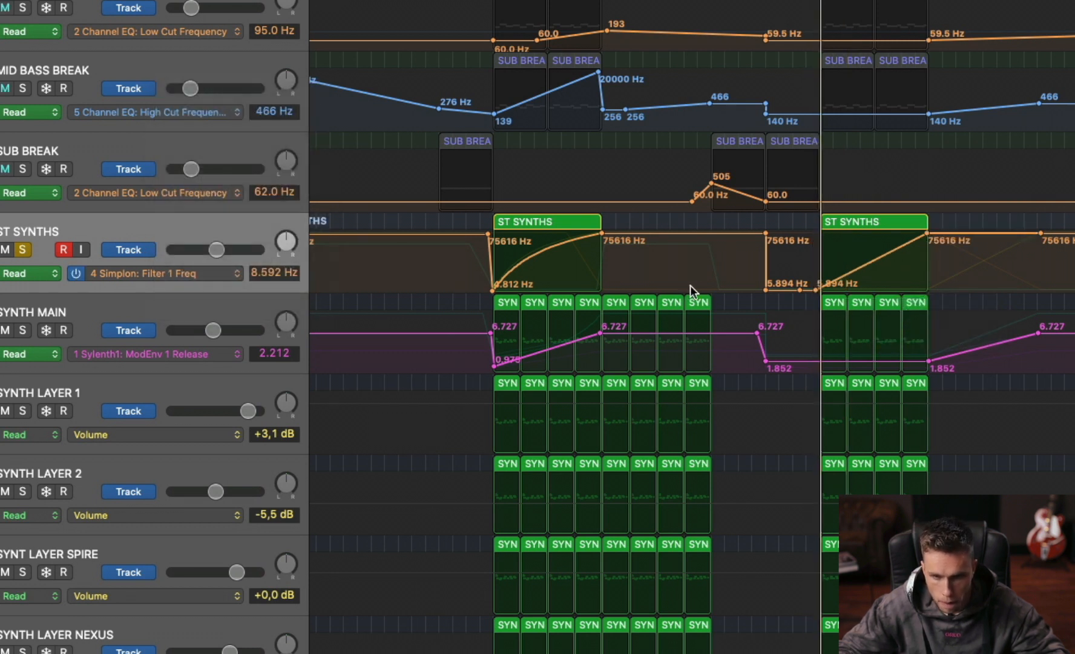
{"action": "left_click", "coordinate": [819, 290]}
{"action": "left_click", "coordinate": [905, 290]}
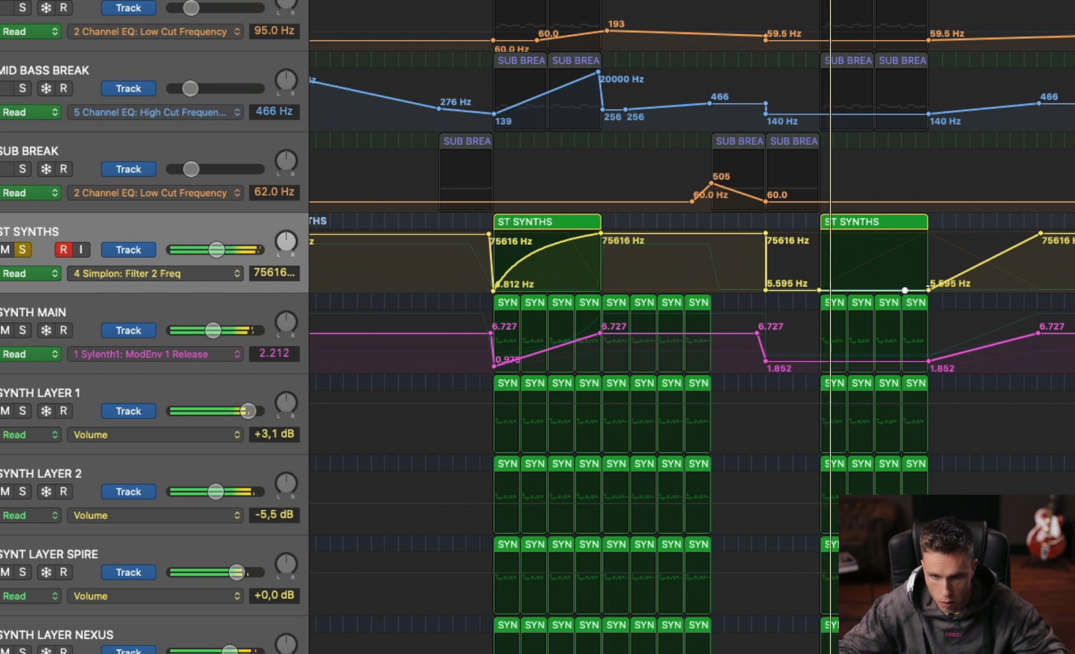
{"action": "left_click_drag", "start_coordinate": [929, 290], "coordinate": [928, 233]}
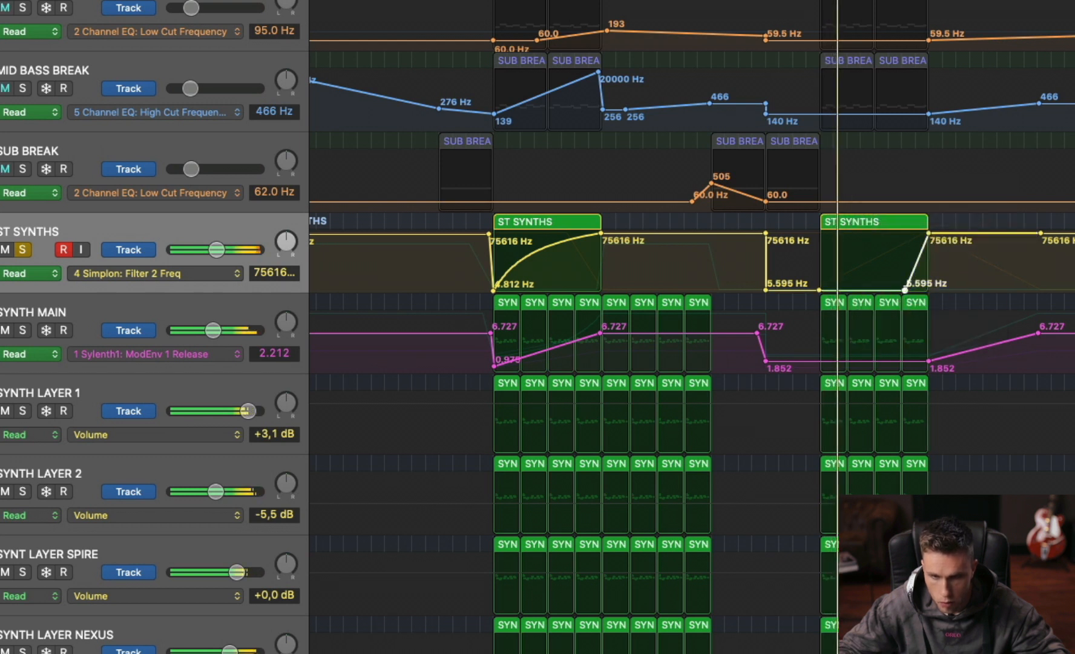
Shape the ST SYNTHS Simplon Effect Mix automation to hold 100% through most of the second region and fall to 0.000% at its end
{"action": "left_click", "coordinate": [119, 276]}
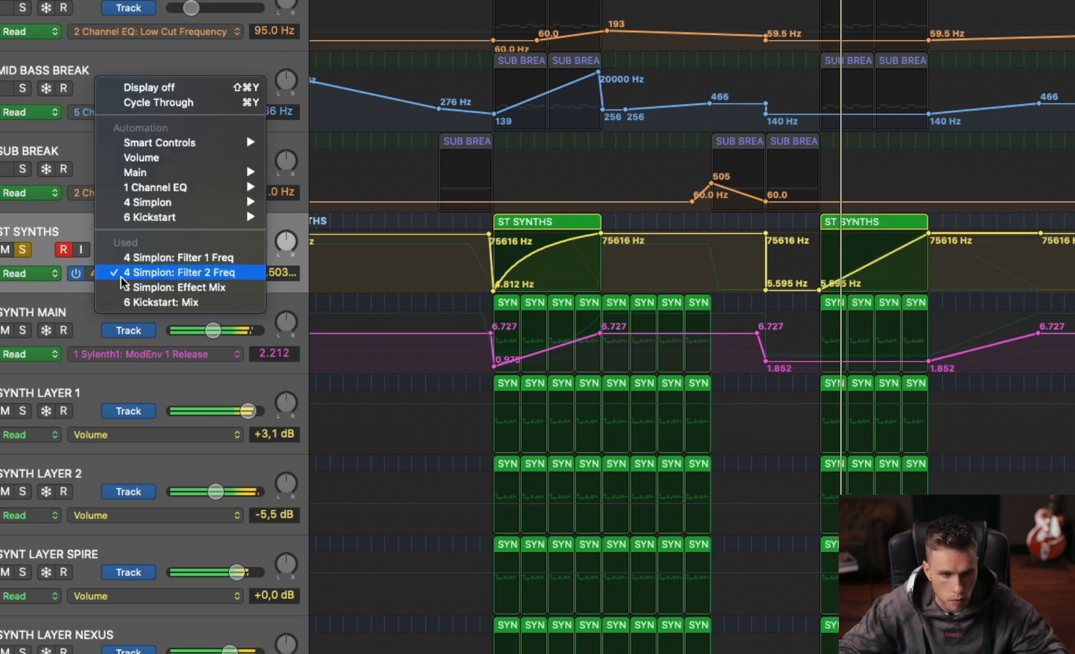
{"action": "left_click", "coordinate": [206, 288]}
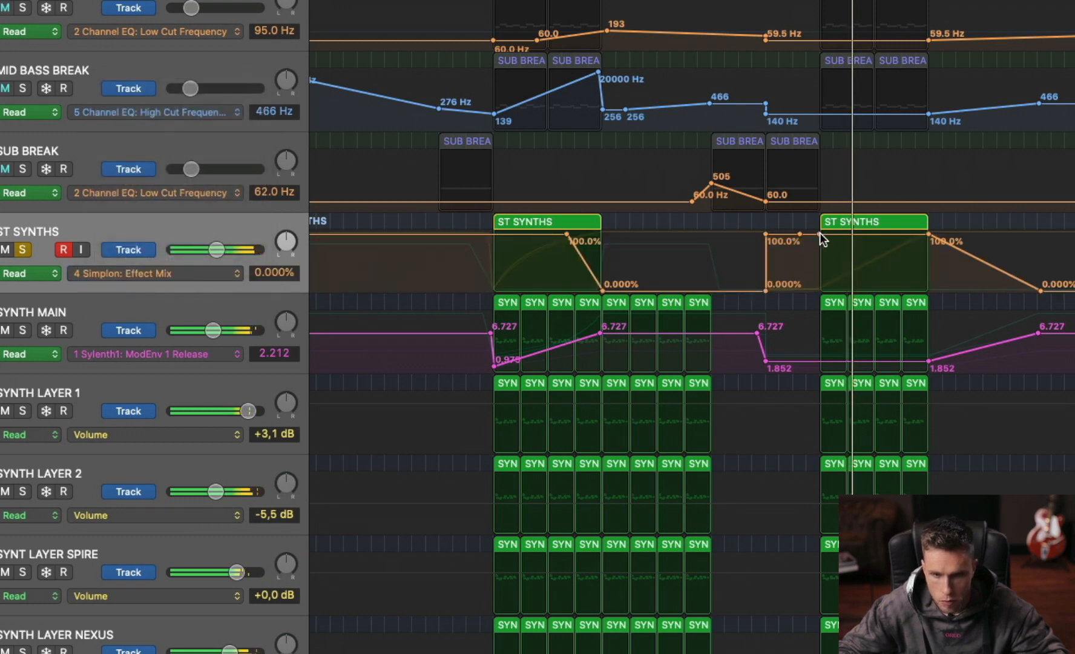
{"action": "left_click_drag", "start_coordinate": [830, 241], "coordinate": [909, 248]}
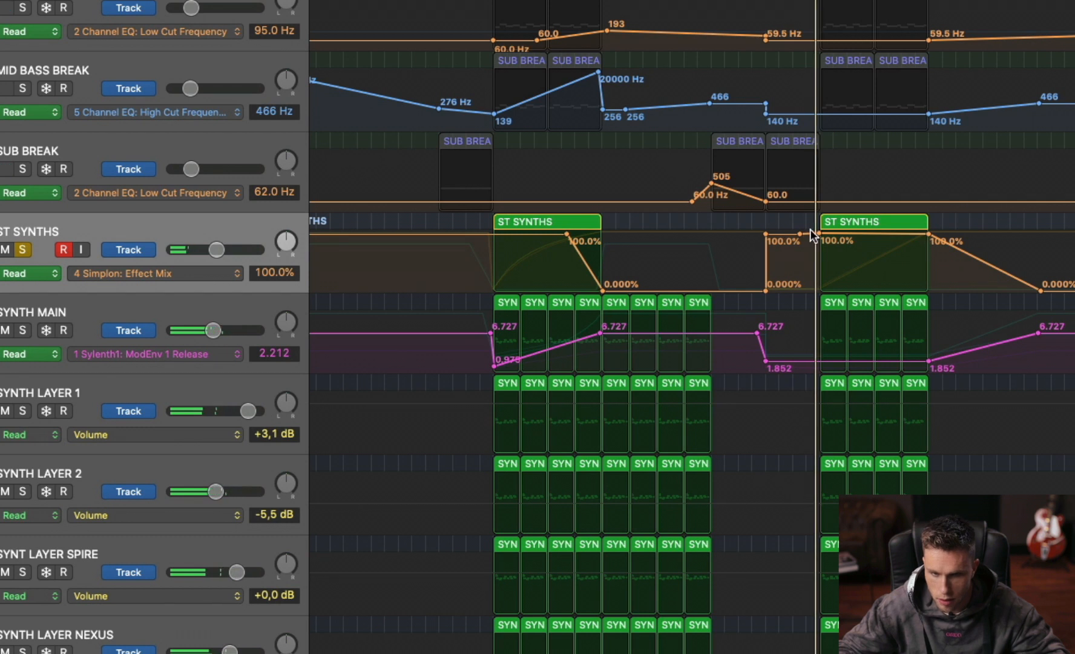
{"action": "left_click_drag", "start_coordinate": [819, 233], "coordinate": [822, 232]}
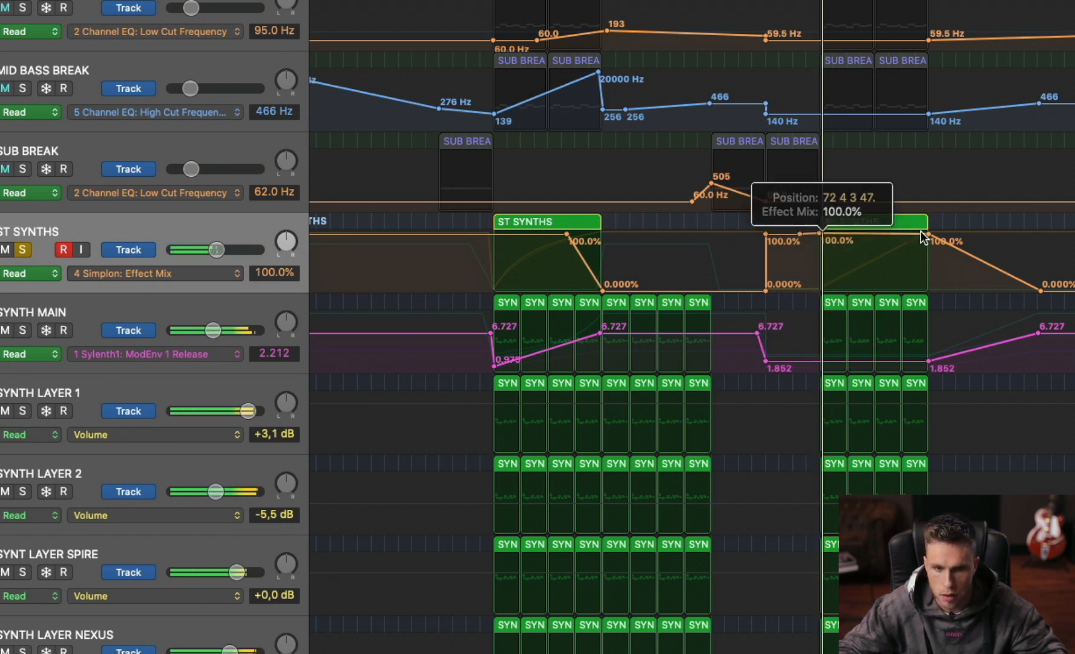
{"action": "left_click_drag", "start_coordinate": [926, 234], "coordinate": [926, 292]}
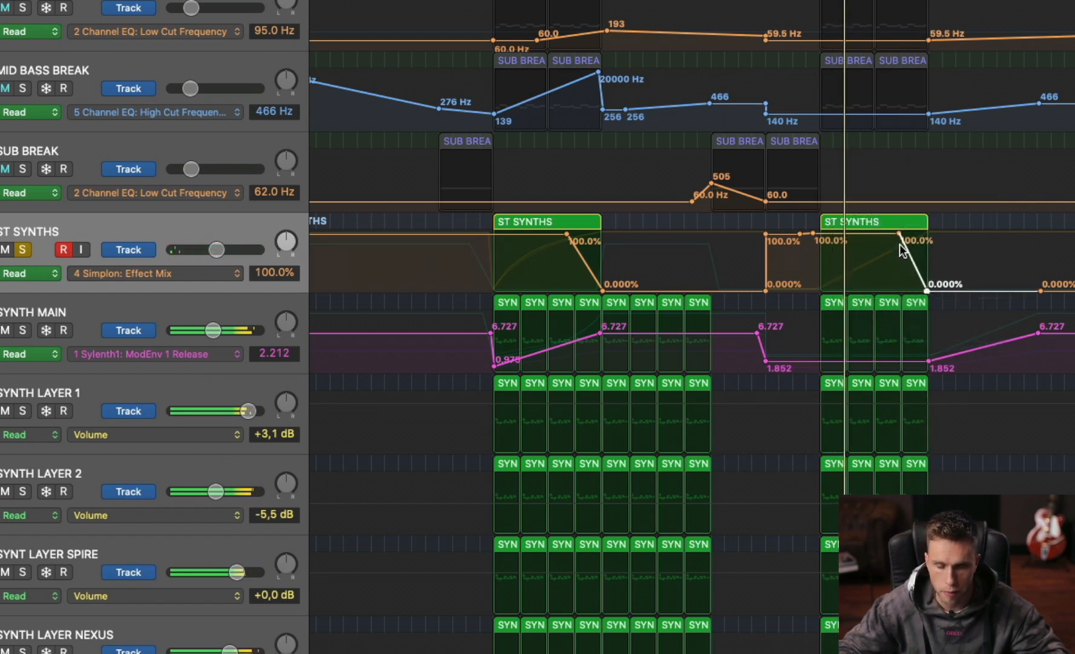
Bend the Simplon Filter 1 Freq ramp over the second ST SYNTHS region into an upward-bulging curve with the Automation Curve Tool
{"action": "left_click", "coordinate": [175, 273]}
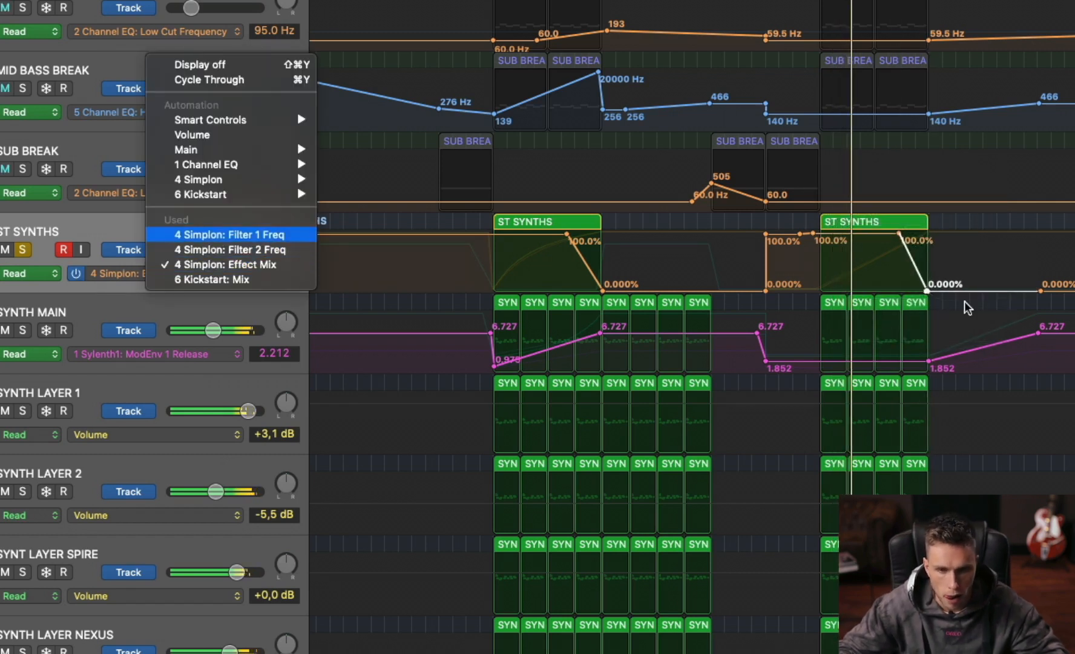
{"action": "left_click", "coordinate": [216, 235]}
{"action": "key", "text": "t"}
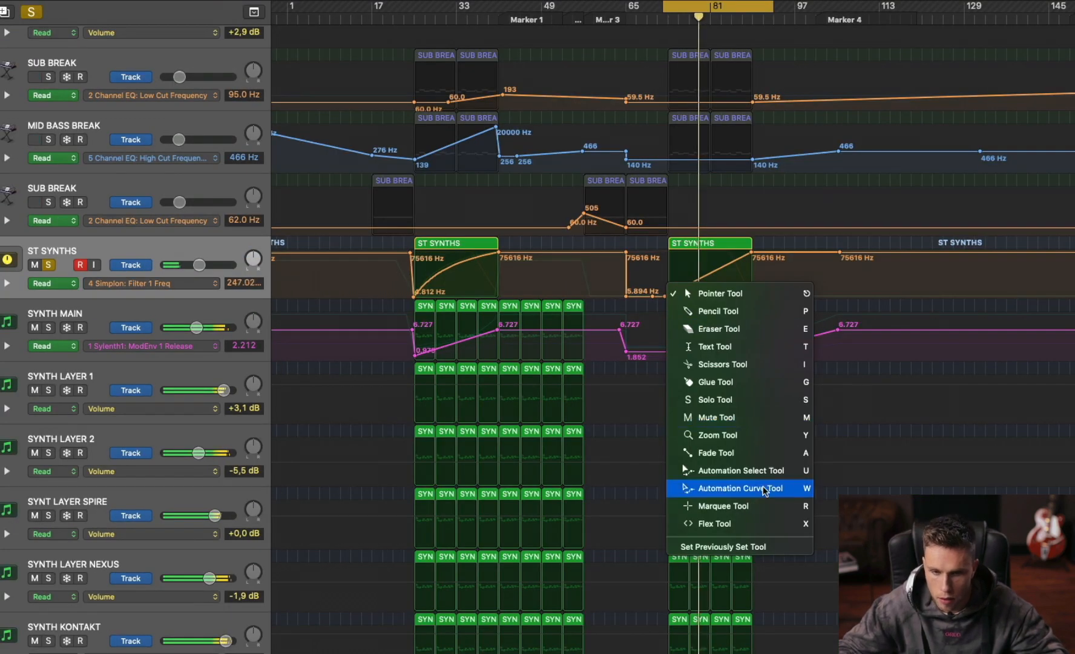
{"action": "left_click", "coordinate": [775, 491]}
{"action": "left_click_drag", "start_coordinate": [712, 274], "coordinate": [712, 263]}
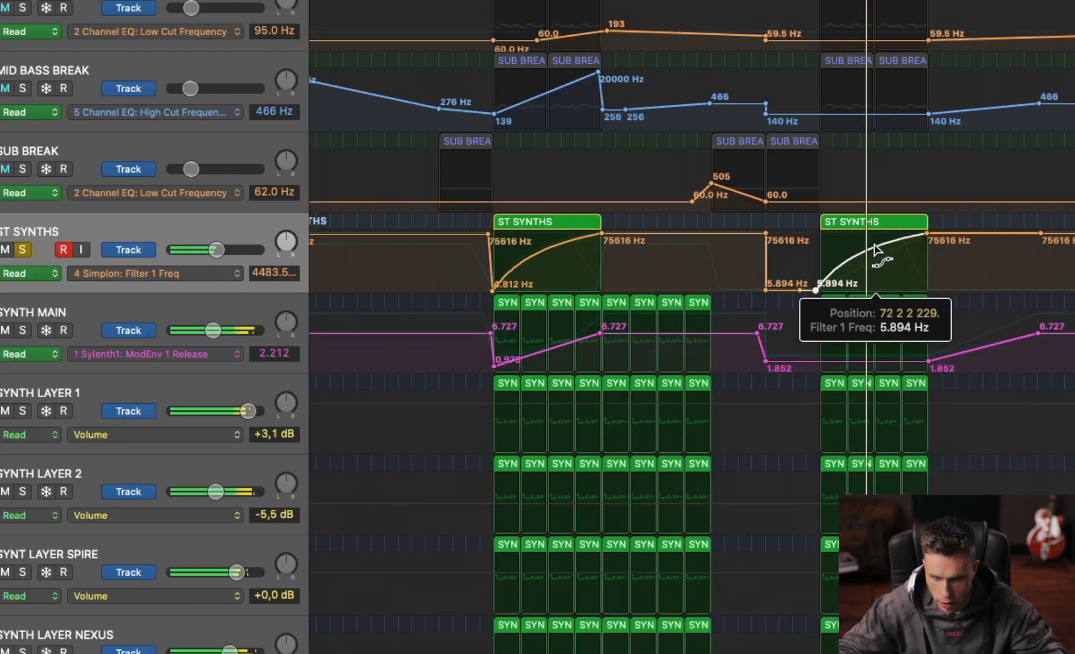
Bend the Simplon Filter 2 Freq ramp over the second ST SYNTHS region to a matching curve, and return to the Pointer Tool
{"action": "left_click", "coordinate": [162, 276]}
{"action": "left_click", "coordinate": [166, 282]}
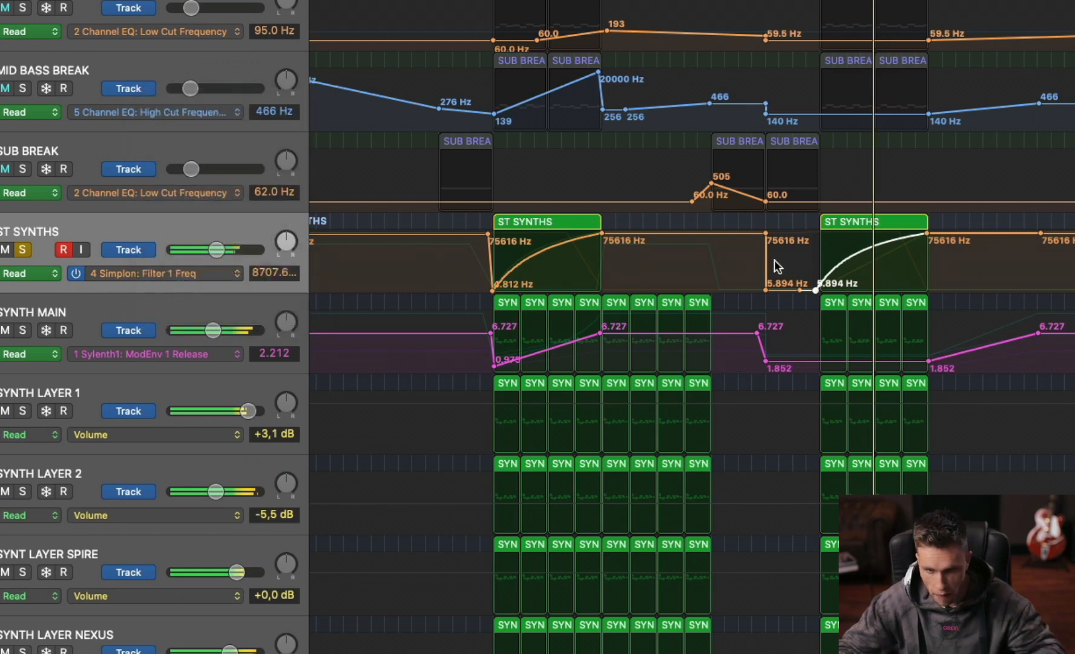
{"action": "left_click_drag", "start_coordinate": [893, 263], "coordinate": [895, 251]}
{"action": "key", "text": "t"}
{"action": "left_click", "coordinate": [909, 255]}
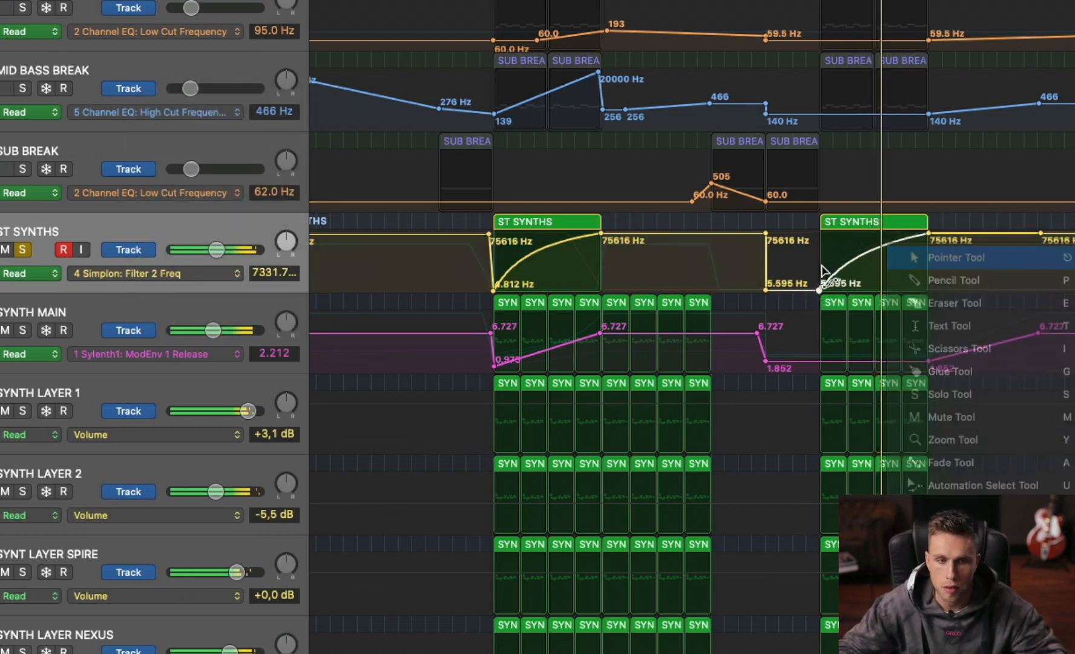
Align the 0.000% Simplon Effect Mix point with the end of the second ST SYNTHS region
{"action": "left_click", "coordinate": [172, 270]}
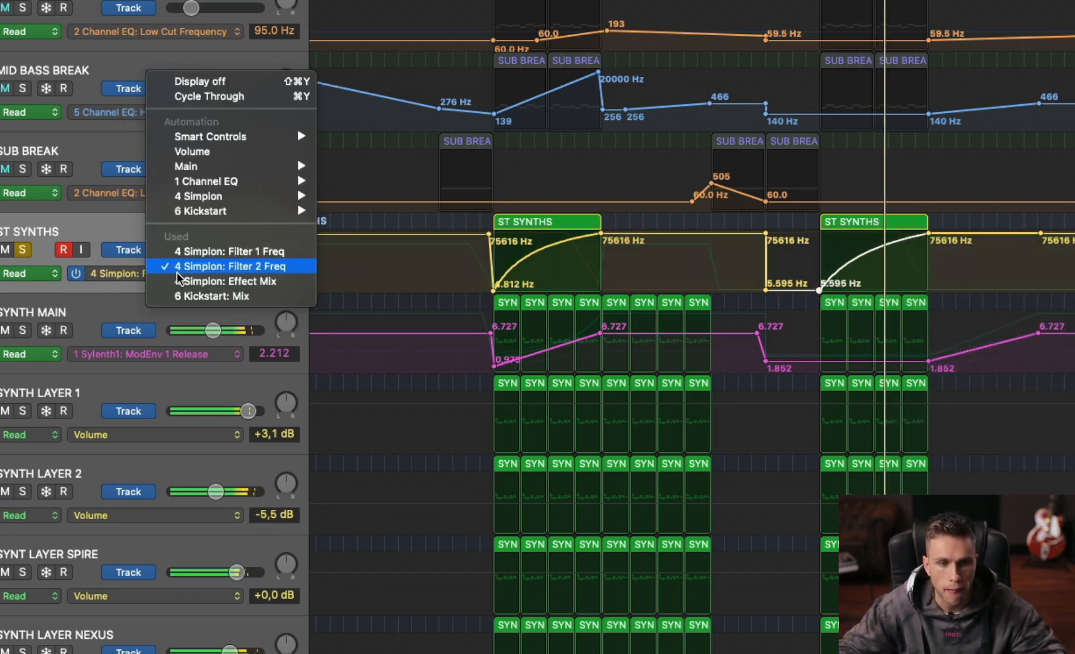
{"action": "left_click", "coordinate": [265, 287]}
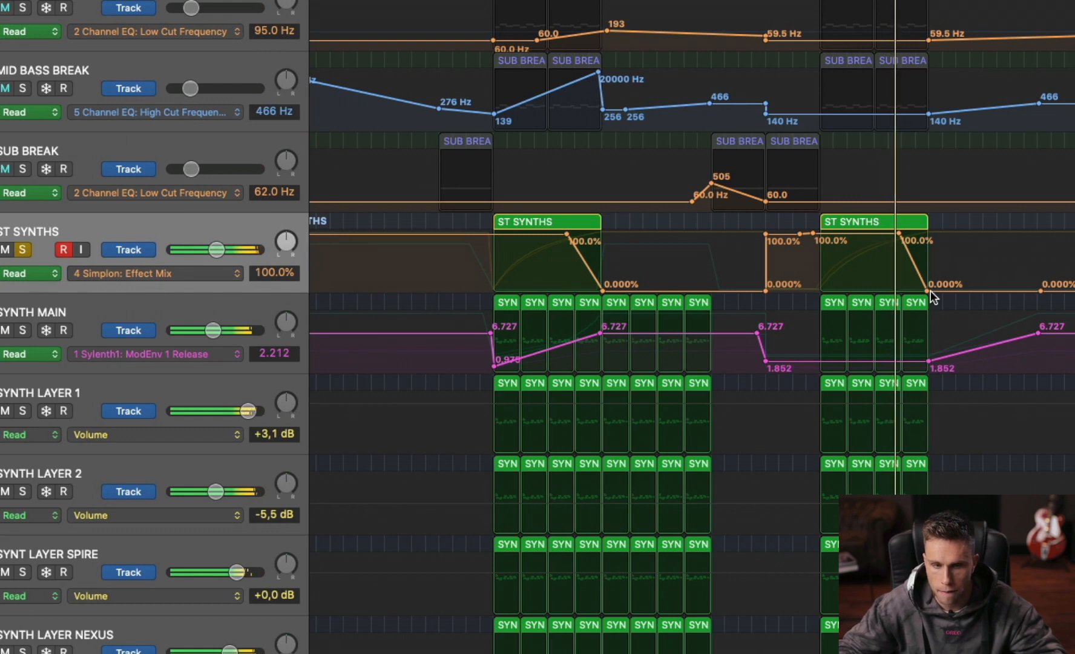
{"action": "left_click_drag", "start_coordinate": [928, 291], "coordinate": [931, 289]}
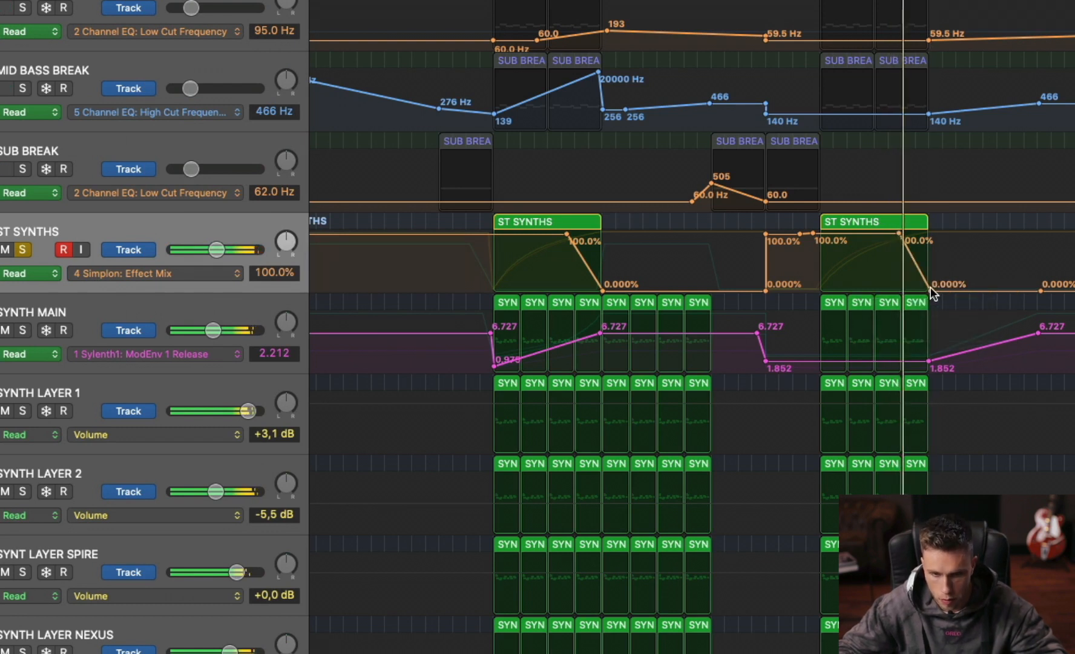
Unsolo the ST SYNTHS stack, hide the automation and set the cycle range to bars 73–81
{"action": "key", "text": "s"}
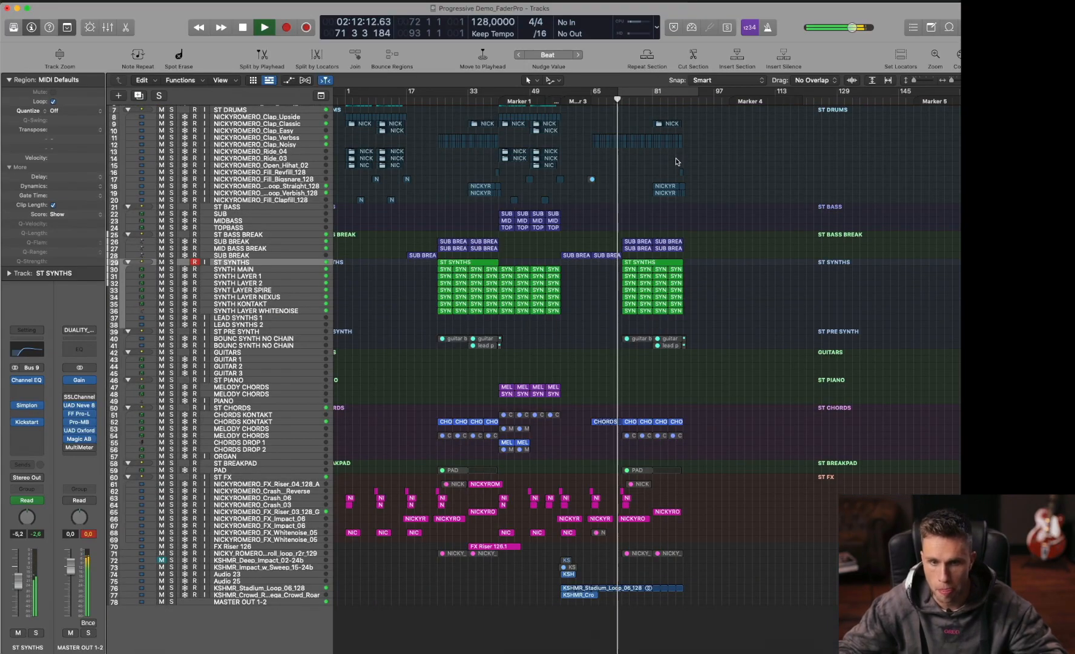
{"action": "key", "text": "t"}
{"action": "key", "text": "Escape"}
{"action": "left_click_drag", "start_coordinate": [567, 207], "coordinate": [764, 387]}
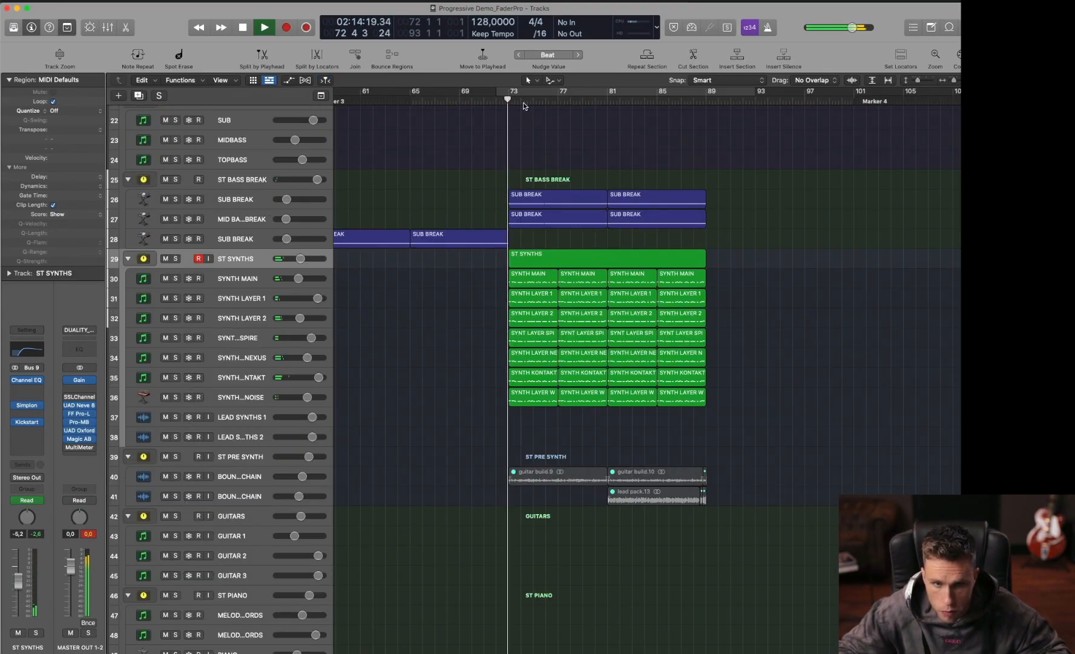
{"action": "left_click_drag", "start_coordinate": [511, 92], "coordinate": [608, 112]}
{"action": "key", "text": "space"}
Split the muted snare roll loop region at bar 77 and unmute its first half for playback
{"action": "scroll", "coordinate": [620, 190], "scroll_direction": "up", "scroll_amount": 8}
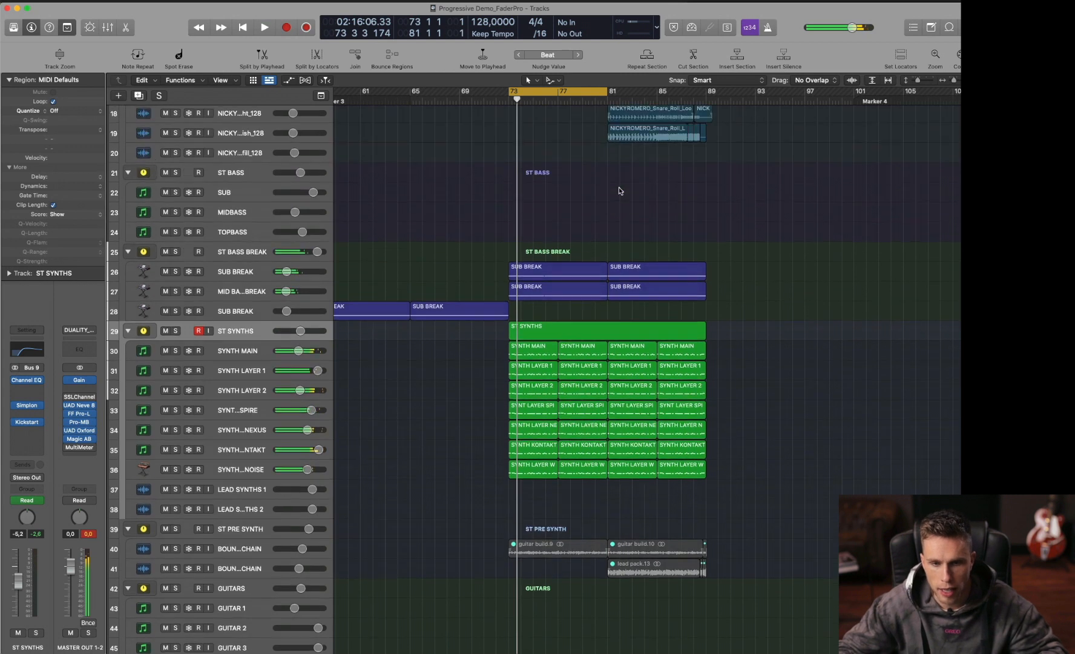
{"action": "scroll", "coordinate": [539, 336], "scroll_direction": "down", "scroll_amount": 15}
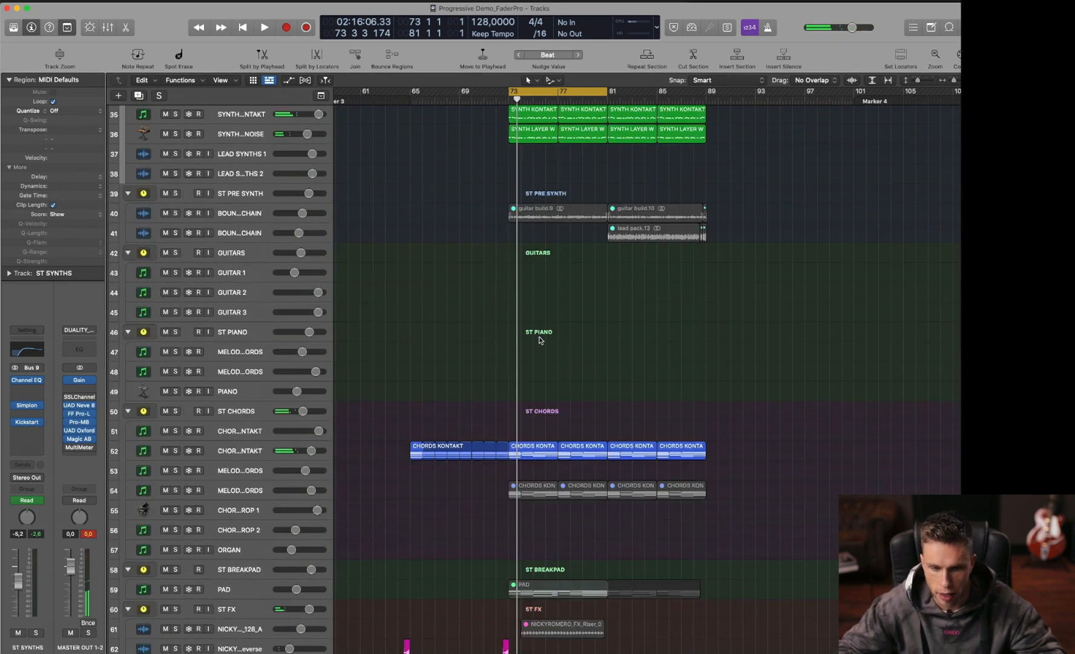
{"action": "key", "text": "t"}
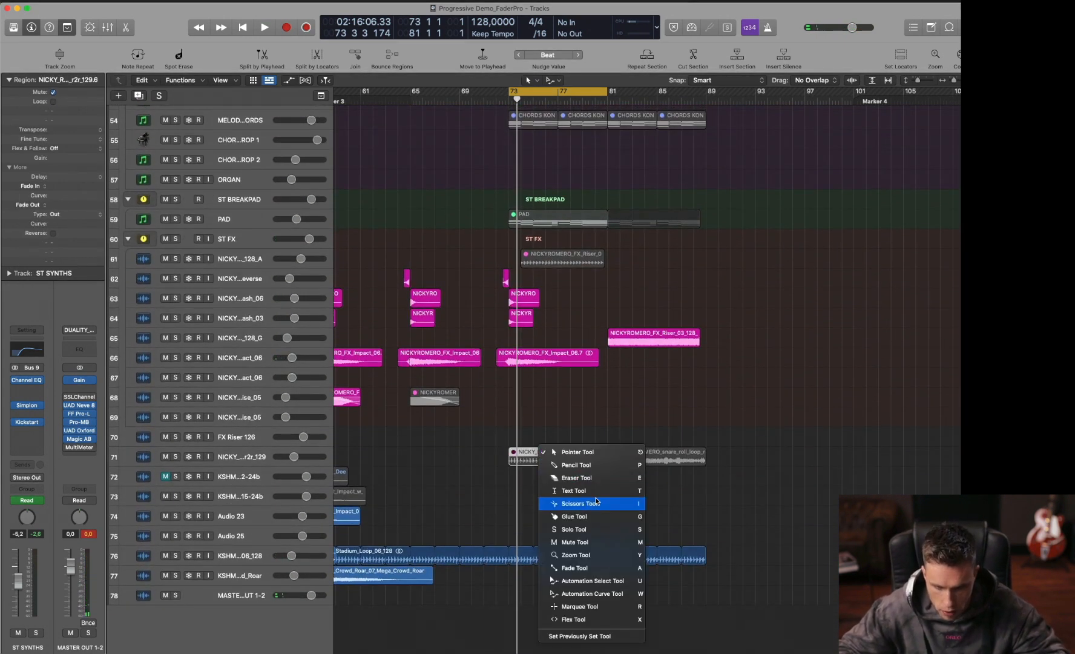
{"action": "left_click", "coordinate": [575, 502]}
{"action": "left_click", "coordinate": [558, 460]}
{"action": "key", "text": "t"}
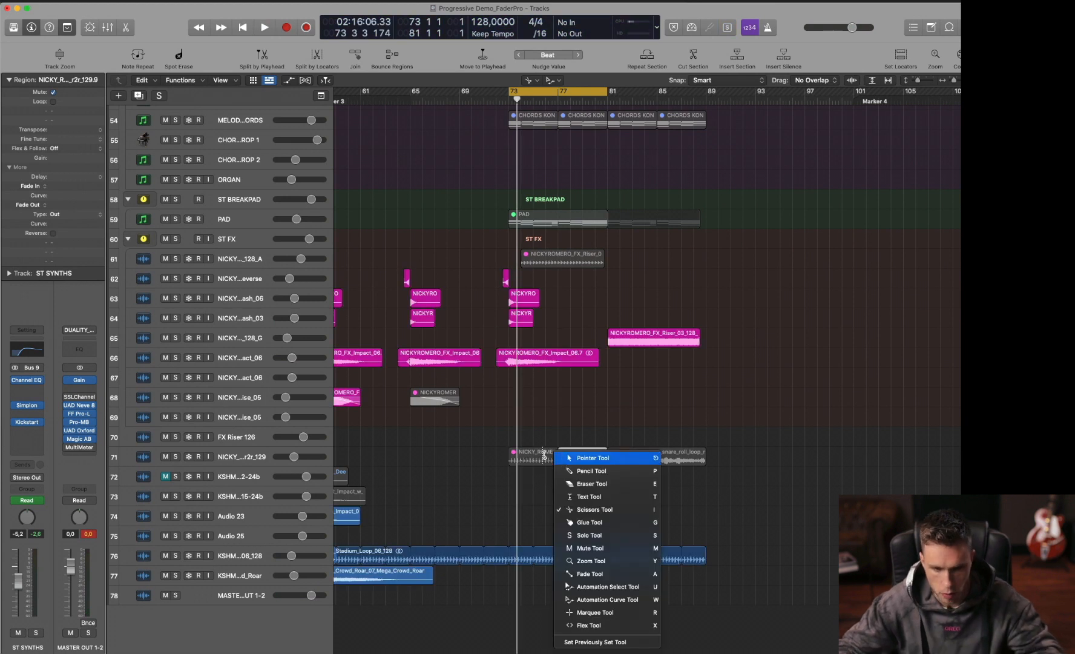
{"action": "key", "text": "t"}
{"action": "key", "text": "space"}
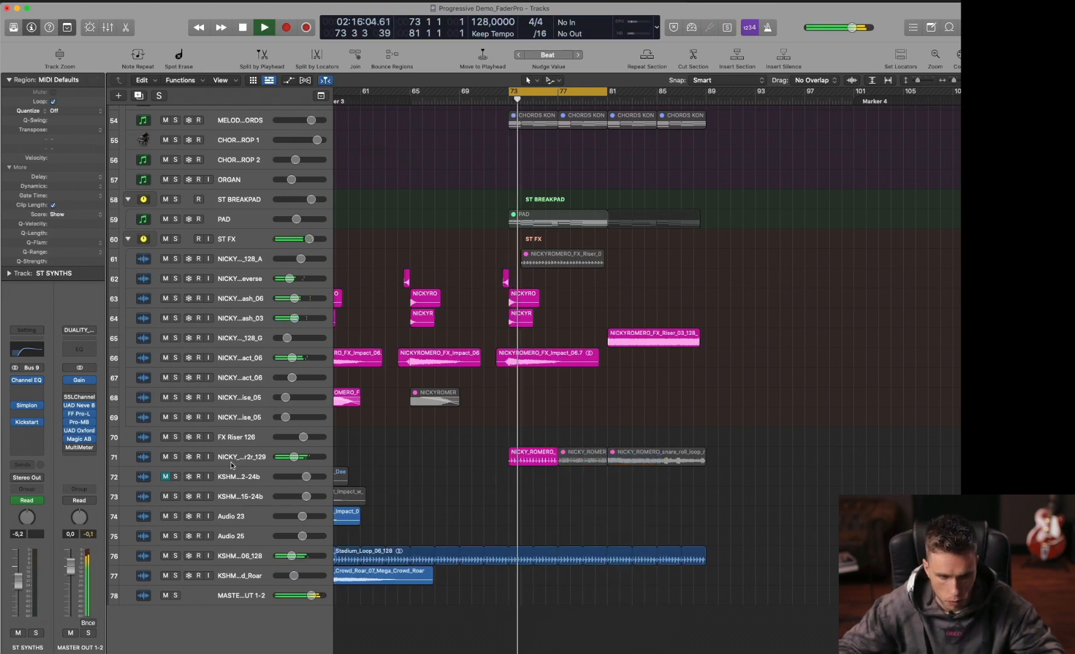
Audition the two snare roll loop regions in bars 73–81 and set their region gain to +8.0 dB
{"action": "left_click", "coordinate": [175, 456]}
{"action": "left_click", "coordinate": [175, 457]}
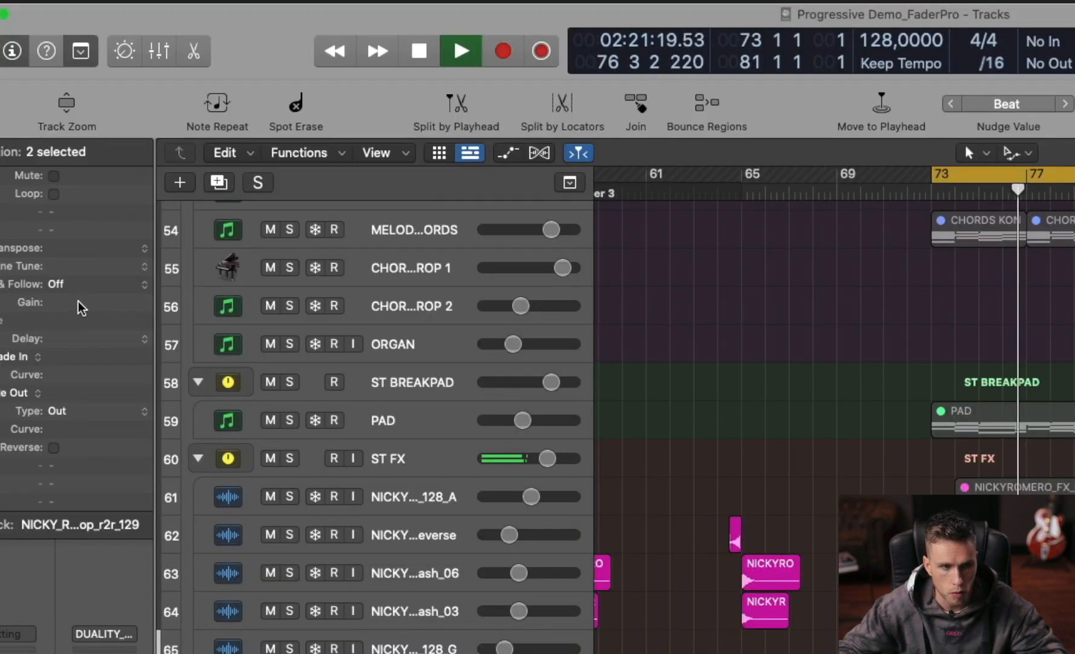
{"action": "key", "text": "space"}
{"action": "left_click_drag", "start_coordinate": [65, 158], "coordinate": [66, 155]}
{"action": "key", "text": "space"}
{"action": "left_click_drag", "start_coordinate": [80, 303], "coordinate": [84, 204]}
{"action": "key", "text": "space"}
{"action": "key", "text": "space"}
{"action": "key", "text": "space"}
{"action": "key", "text": "space"}
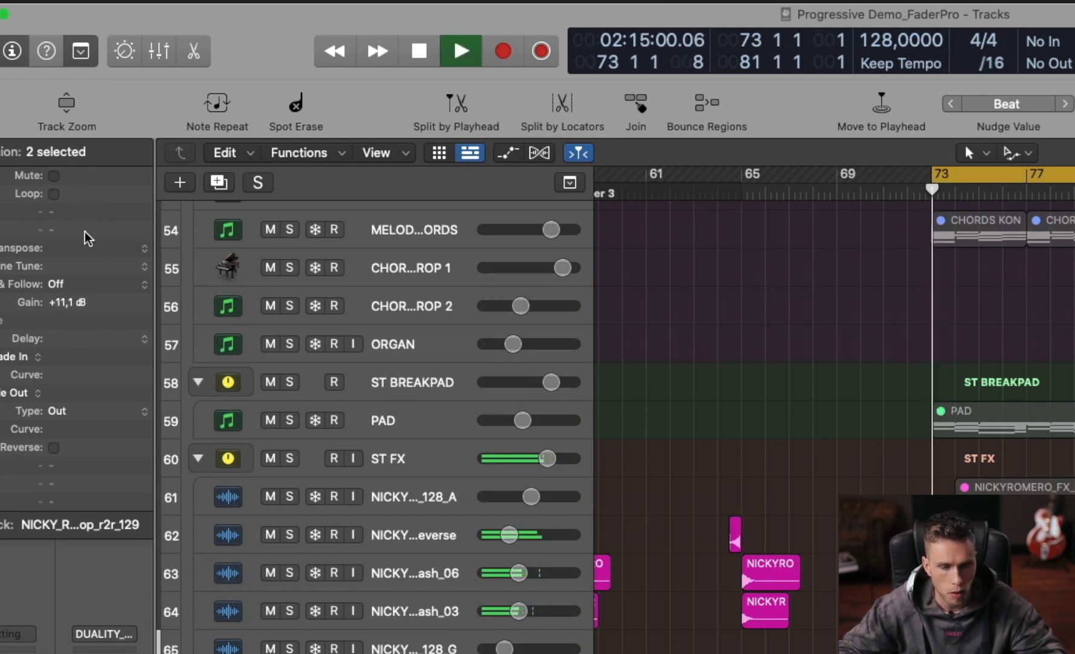
{"action": "left_click_drag", "start_coordinate": [83, 312], "coordinate": [71, 338]}
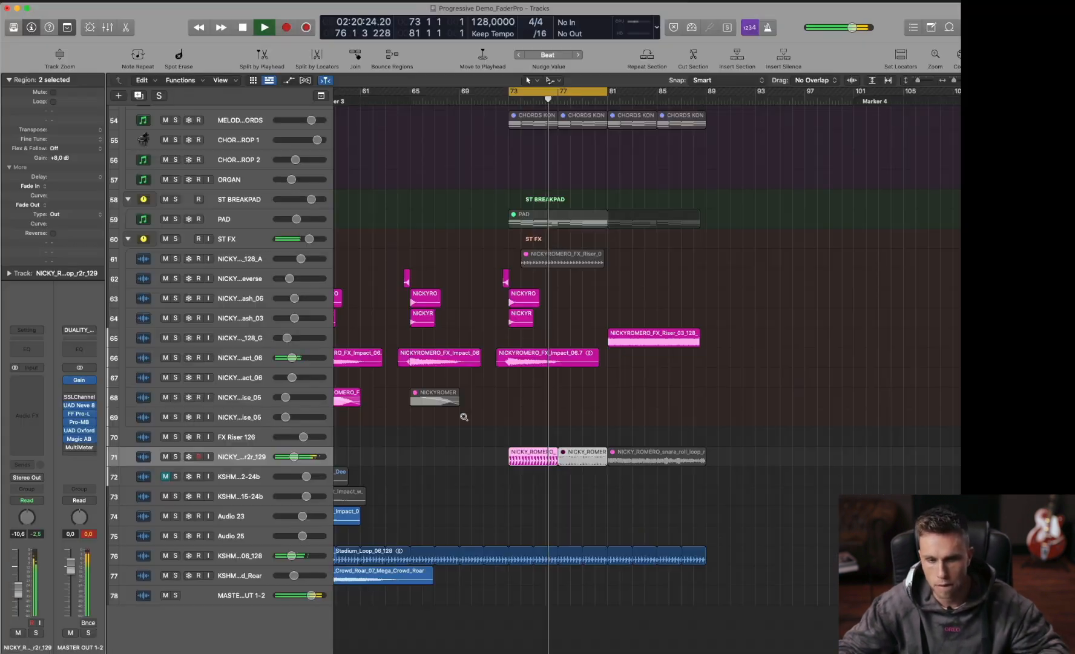
Split the snare roll loop region at bar 73 right after its first snare hit with the Scissors Tool
{"action": "left_click_drag", "start_coordinate": [453, 408], "coordinate": [728, 576]}
{"action": "key", "text": "t"}
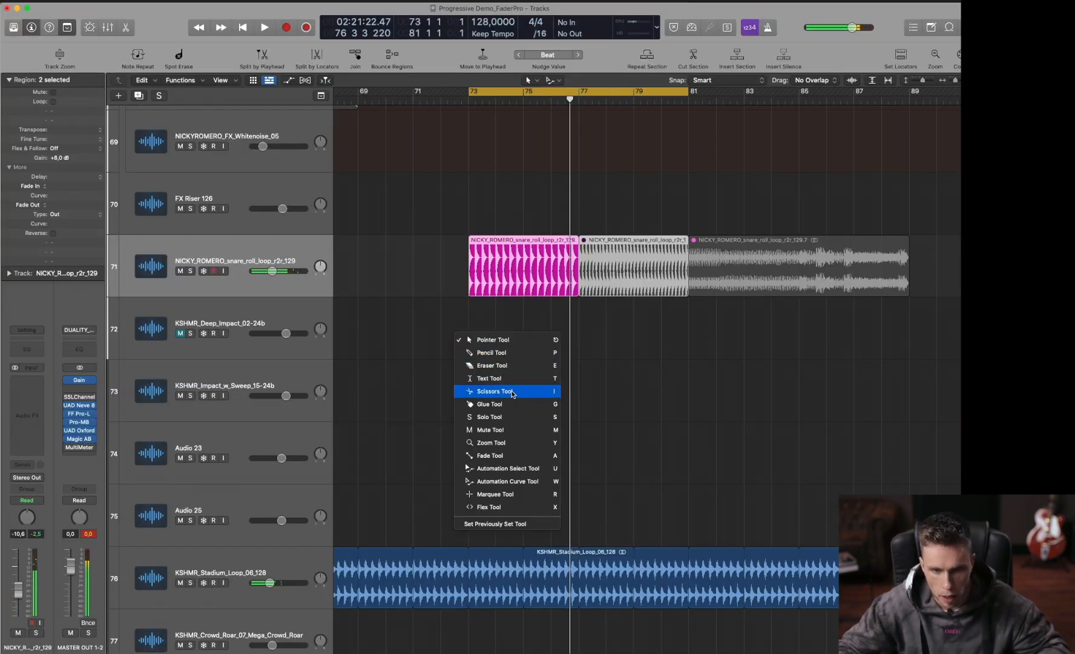
{"action": "left_click", "coordinate": [512, 392]}
{"action": "key", "text": "z"}
{"action": "scroll", "coordinate": [466, 283], "scroll_direction": "up", "scroll_amount": 3}
{"action": "left_click_drag", "start_coordinate": [408, 245], "coordinate": [426, 256]}
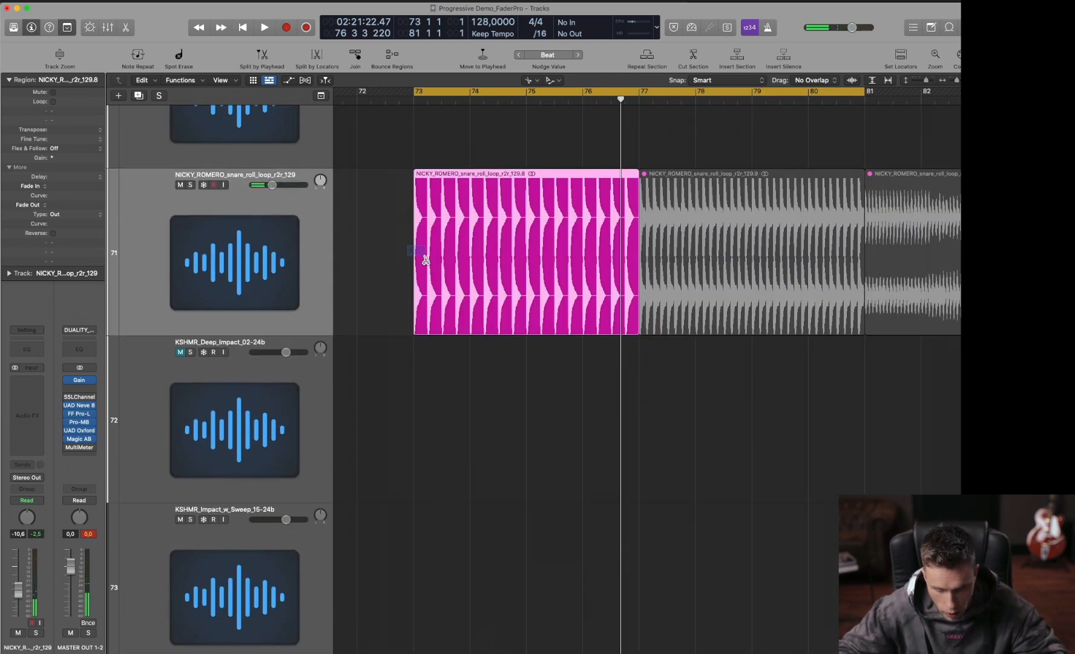
{"action": "left_click", "coordinate": [425, 256]}
Delete the rest of the snare roll loop up to bar 81, keeping only the single snare hit at bar 73
{"action": "key", "text": "t"}
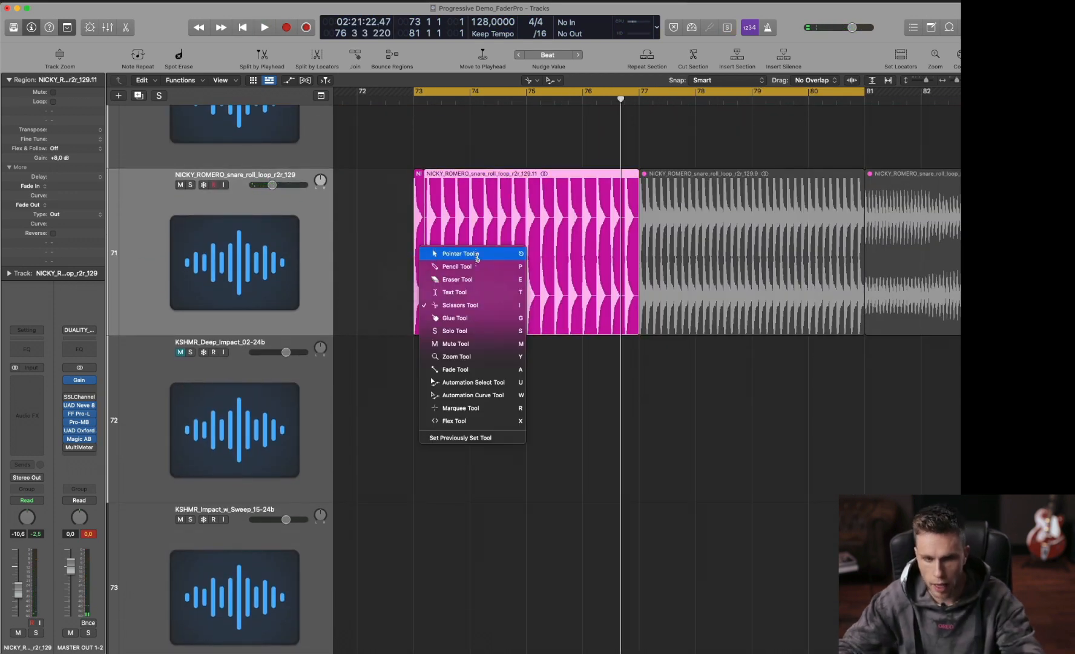
{"action": "left_click", "coordinate": [476, 255]}
{"action": "left_click", "coordinate": [482, 253]}
{"action": "key", "text": "Delete"}
{"action": "left_click", "coordinate": [650, 243]}
{"action": "key", "text": "Delete"}
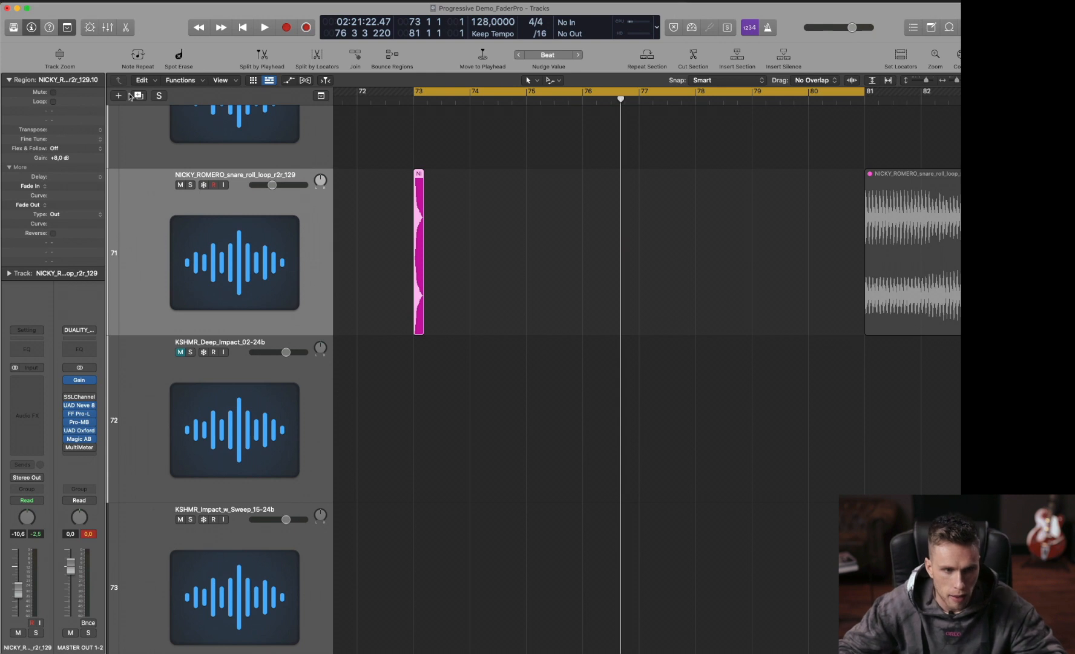
Create one software instrument track with an empty channel strip below the snare roll track and load Quick Sampler (Single Sample) in stereo
{"action": "key", "text": "alt+super+n"}
{"action": "left_click", "coordinate": [388, 34]}
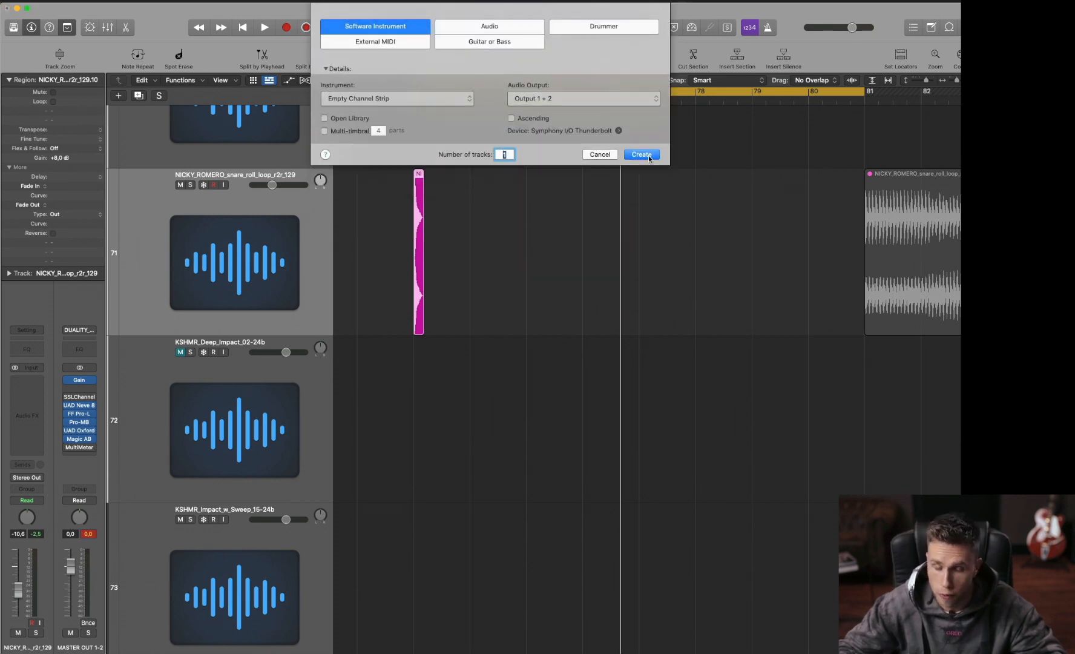
{"action": "left_click", "coordinate": [649, 158]}
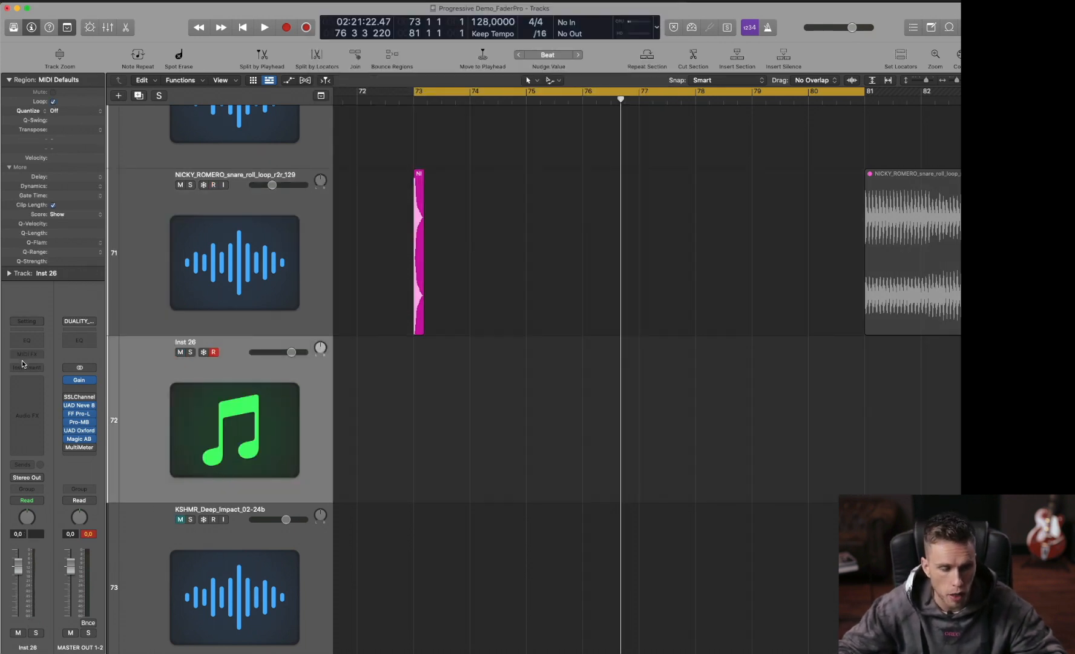
{"action": "left_click", "coordinate": [23, 366]}
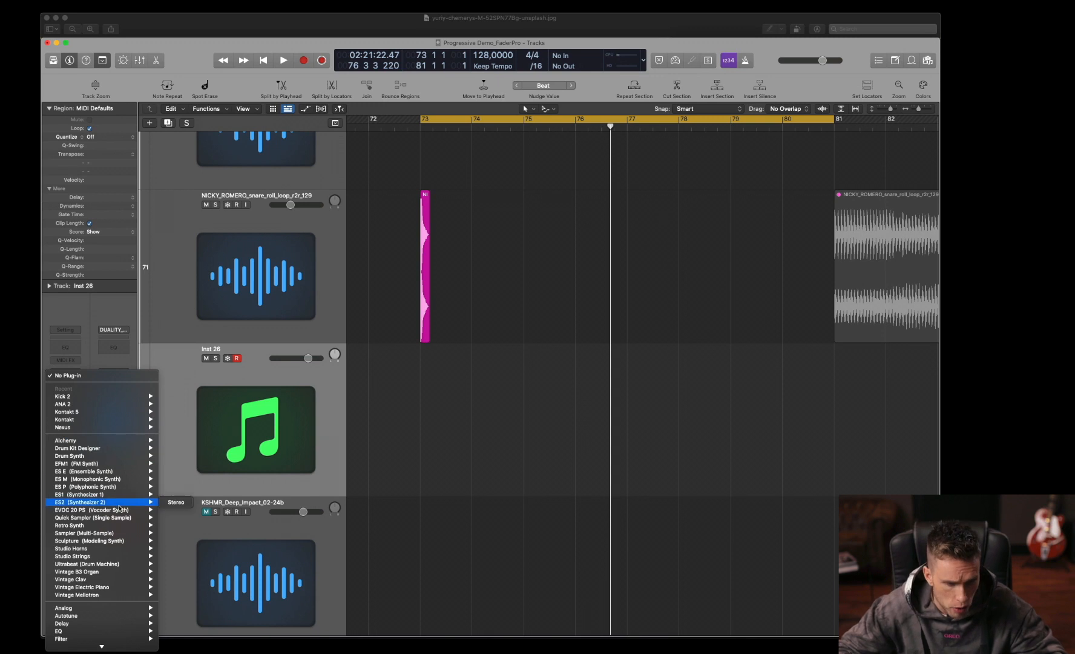
{"action": "scroll", "coordinate": [116, 526], "scroll_direction": "down", "scroll_amount": 2}
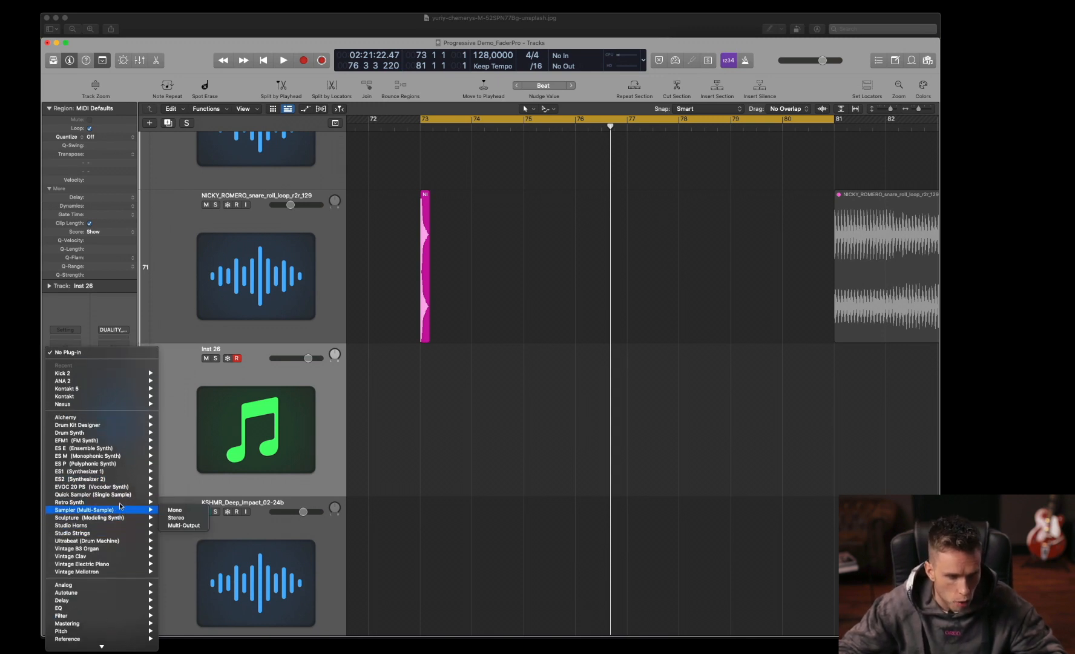
{"action": "left_click", "coordinate": [176, 502]}
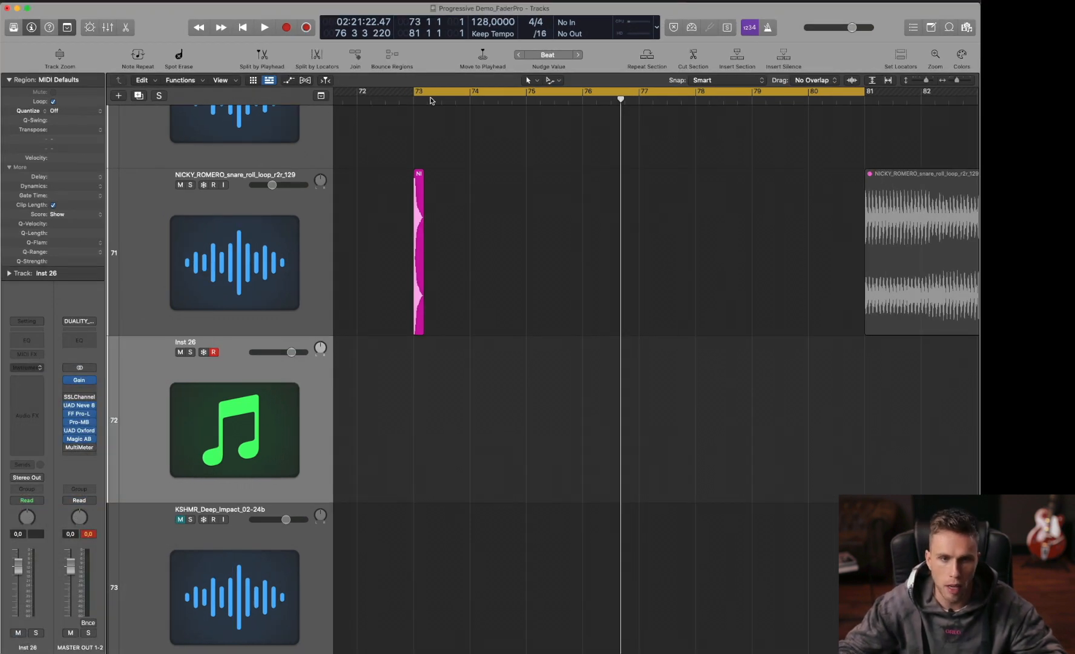
Load the single snare hit at bar 73 into the Inst 26 track's Quick Sampler and mute the original audio region
{"action": "left_click_drag", "start_coordinate": [420, 205], "coordinate": [605, 243]}
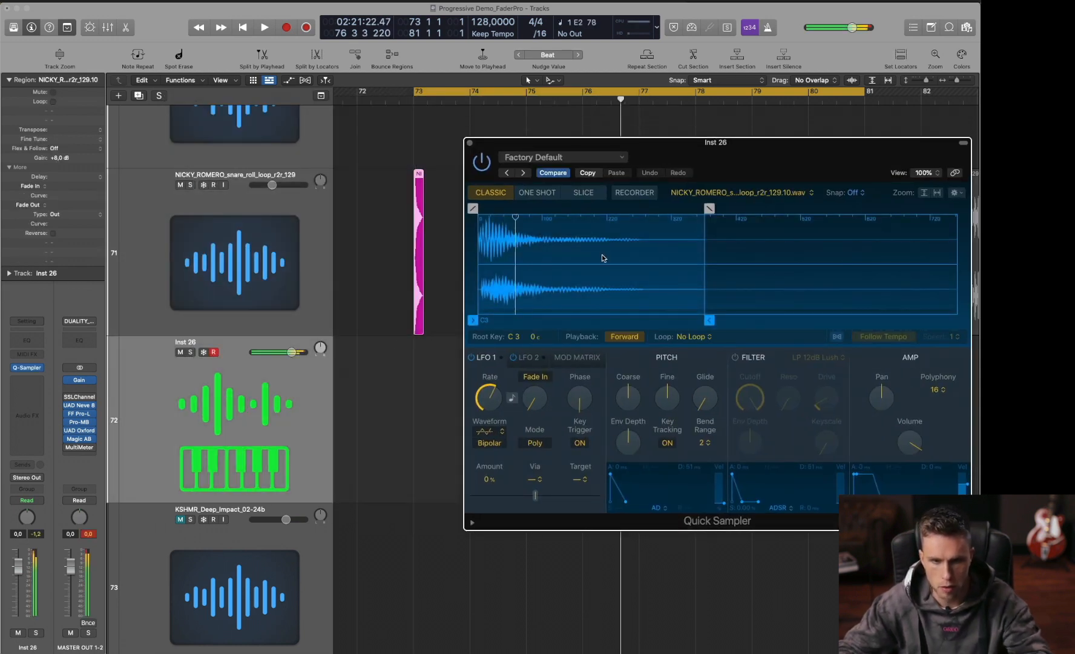
{"action": "left_click", "coordinate": [471, 143]}
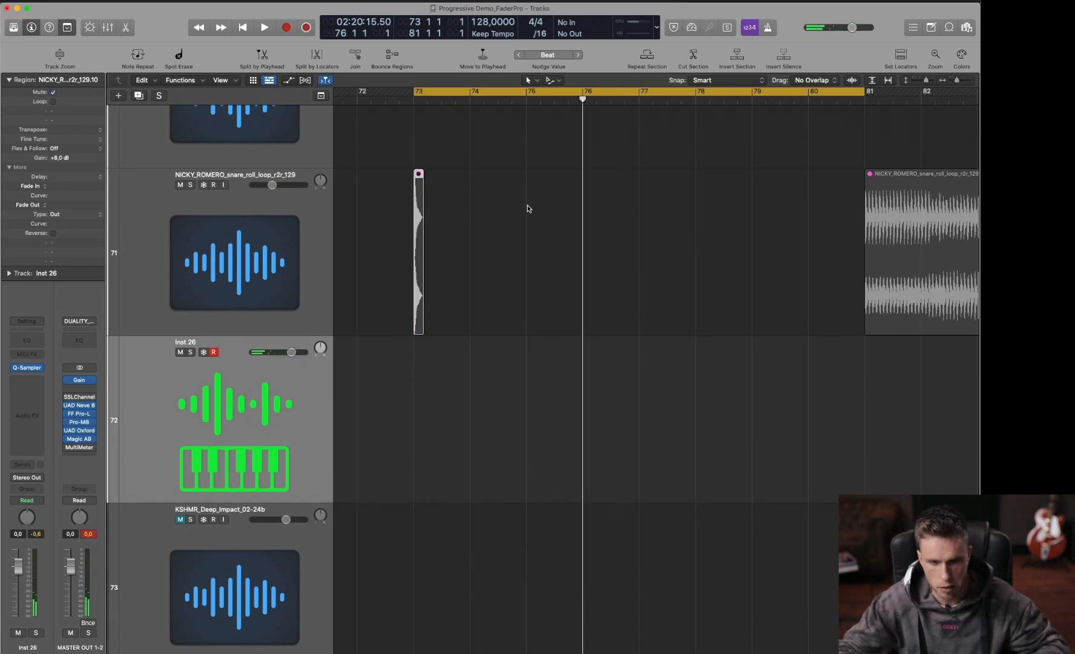
{"action": "key", "text": "z"}
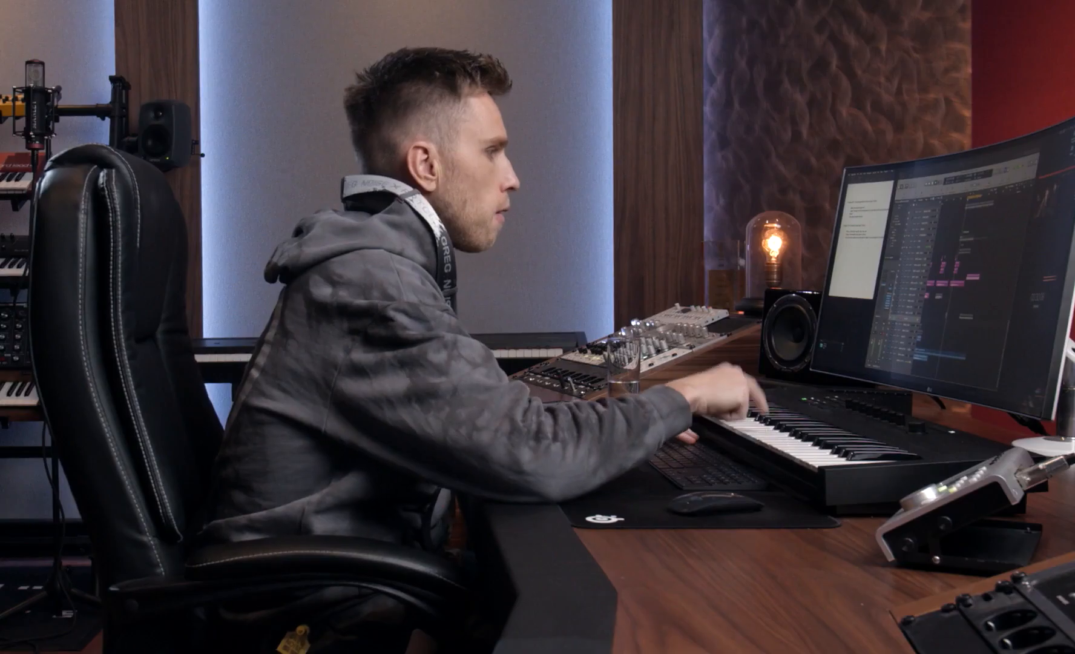
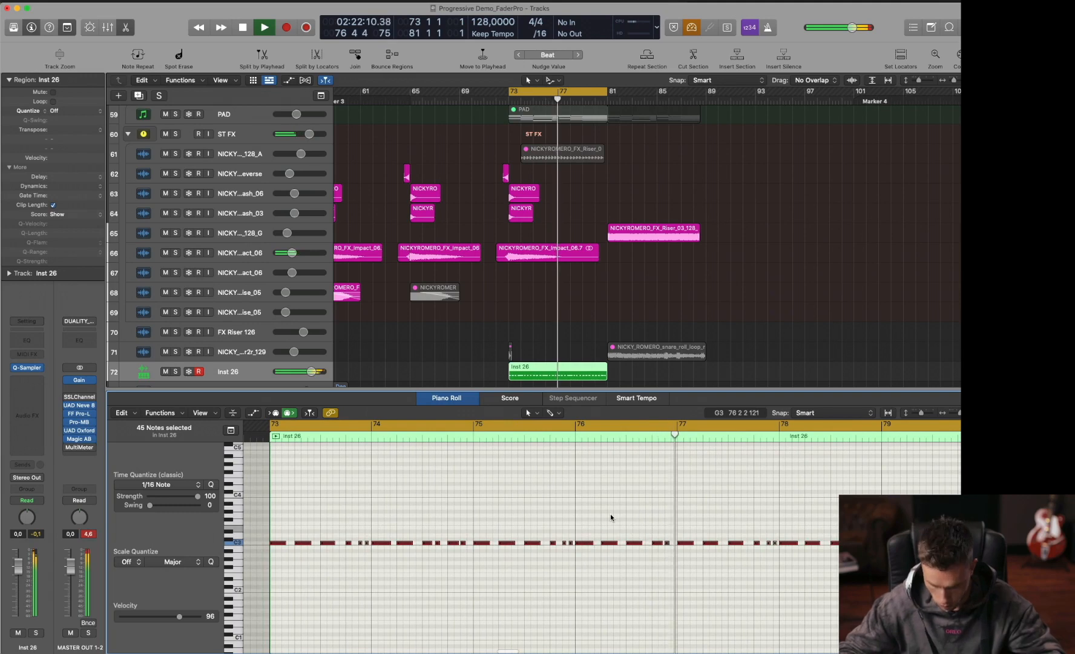
Split the recorded Inst 26 snare region at bar 77 with the Scissors Tool and delete the part after it
{"action": "key", "text": "space"}
{"action": "key", "text": "t"}
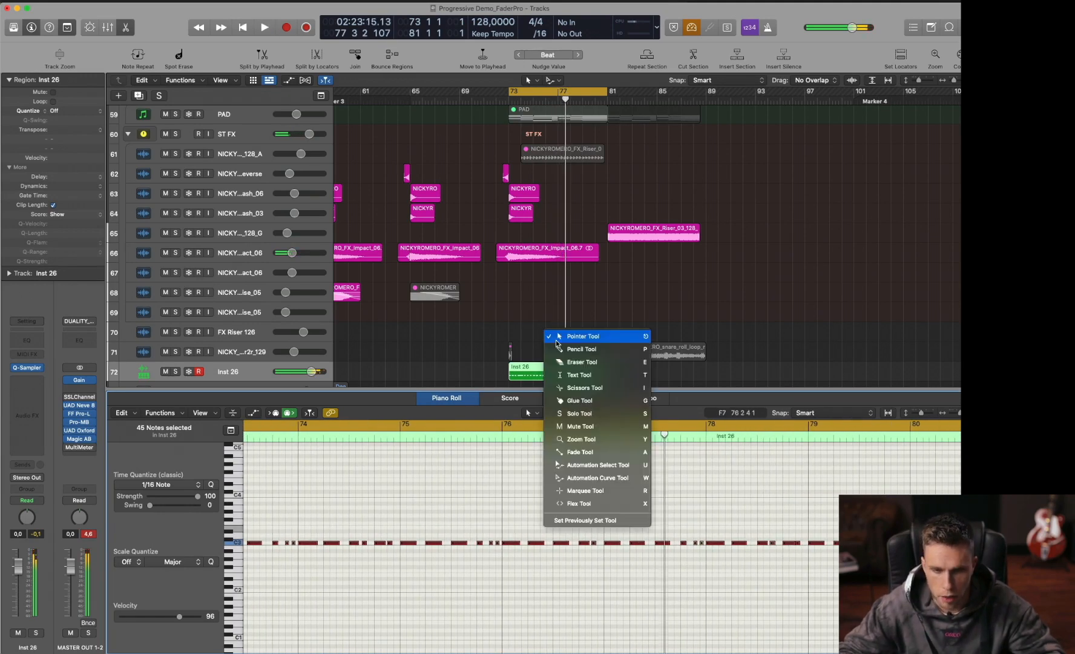
{"action": "left_click", "coordinate": [585, 388]}
{"action": "left_click", "coordinate": [561, 377]}
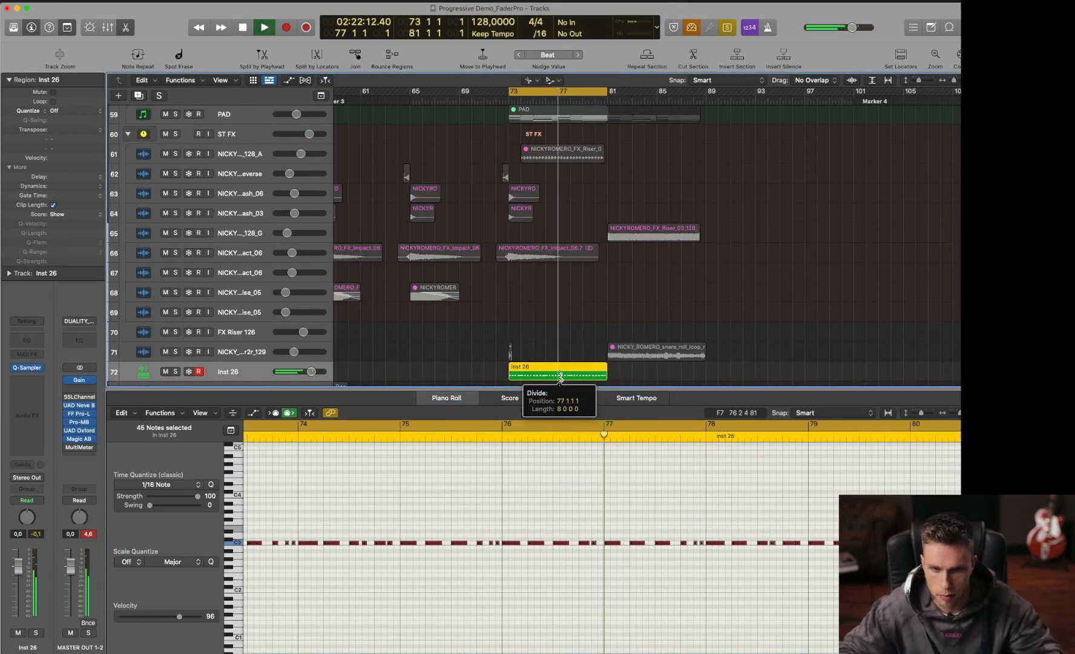
{"action": "key", "text": "t"}
{"action": "key", "text": "t"}
{"action": "key", "text": "Delete"}
{"action": "left_click", "coordinate": [543, 374]}
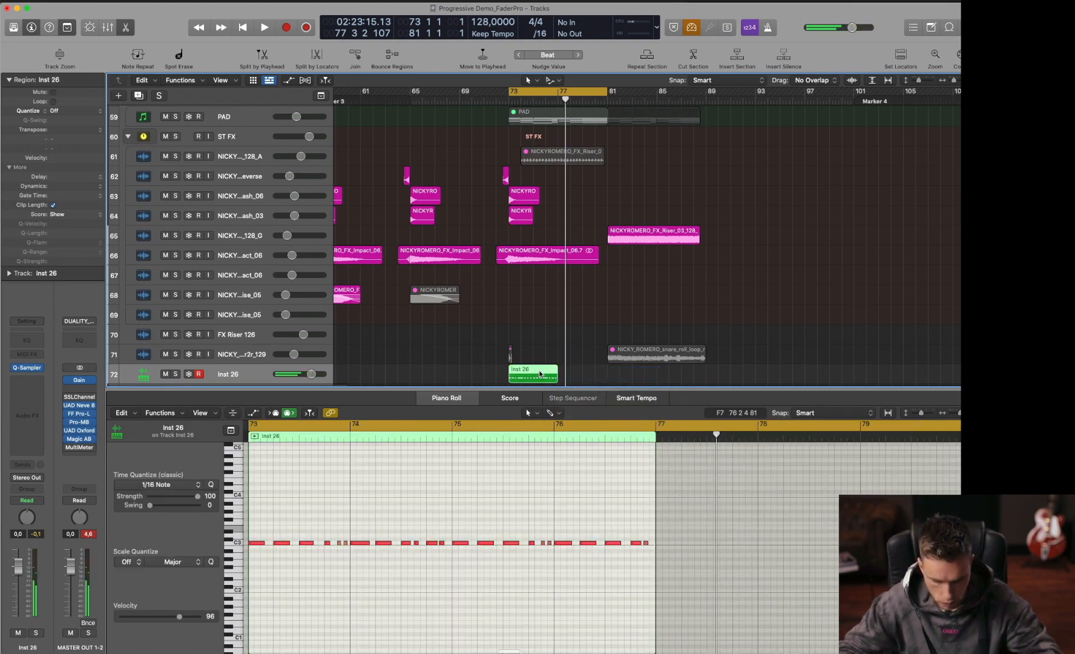
Loop the four-bar Inst 26 region starting at bar 73 and audition it
{"action": "key", "text": "l"}
{"action": "key", "text": "space"}
{"action": "left_click", "coordinate": [609, 370]}
{"action": "key", "text": "space"}
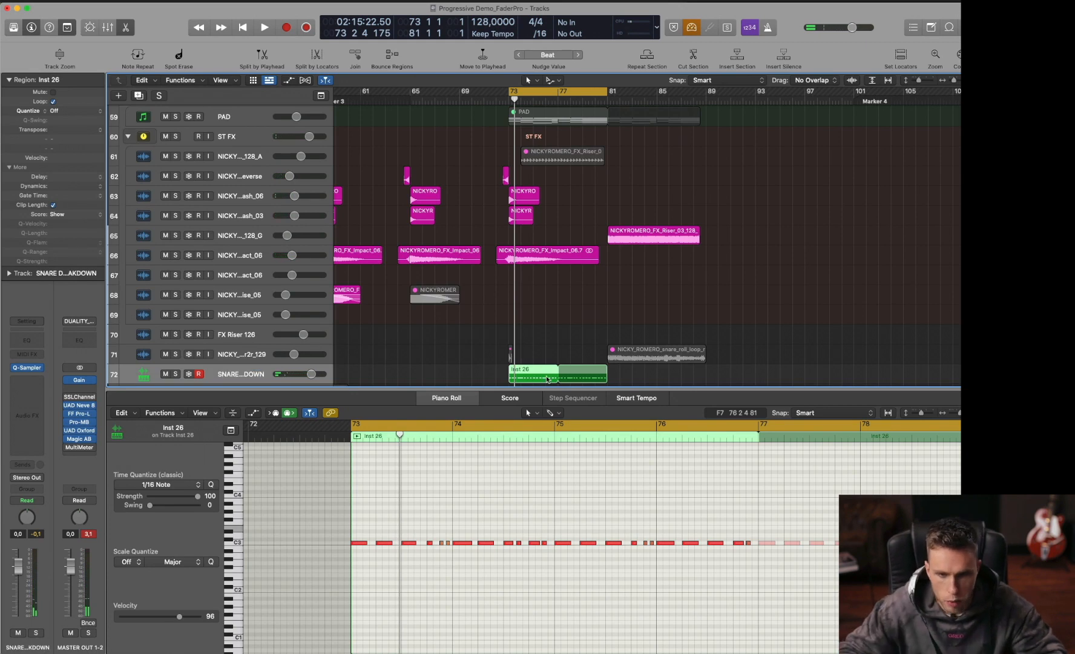
Name the looped snare region after its track, SNARE DRUM BREAKDOWN
{"action": "right_click", "coordinate": [531, 371]}
{"action": "left_click", "coordinate": [519, 364]}
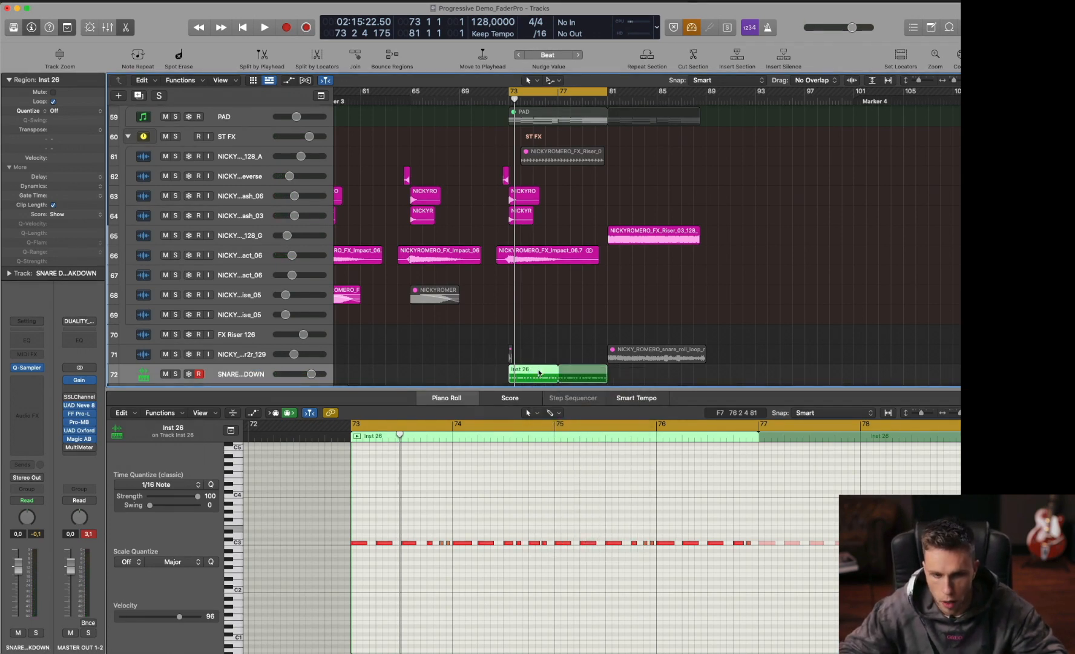
{"action": "left_click", "coordinate": [538, 360]}
{"action": "left_click", "coordinate": [531, 369]}
{"action": "right_click", "coordinate": [531, 369]}
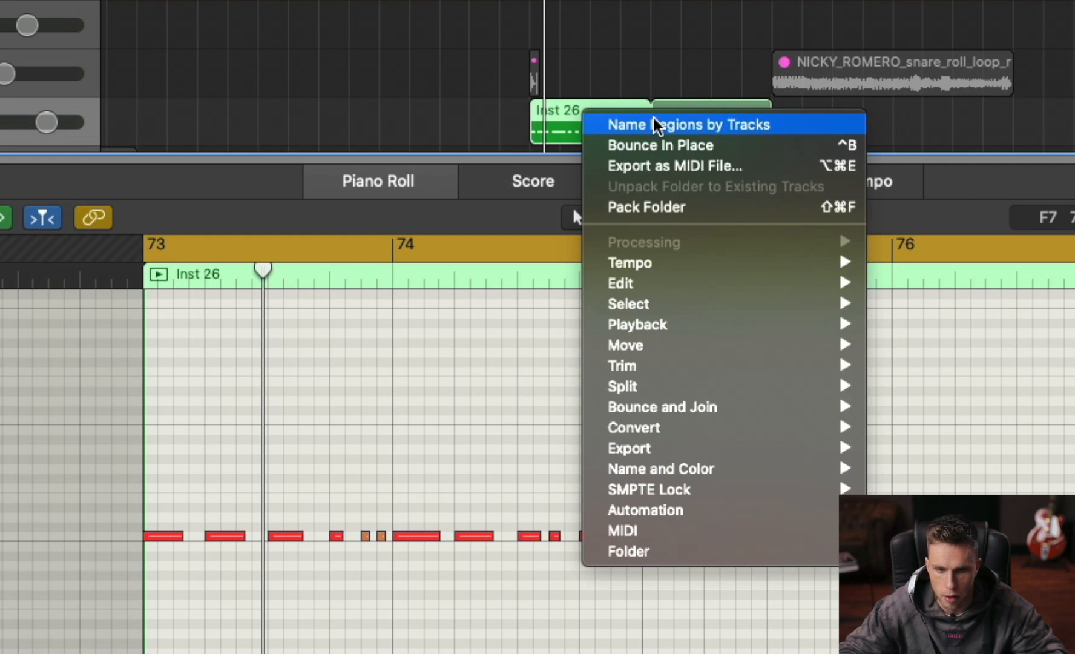
{"action": "left_click", "coordinate": [769, 126]}
Hide the lower editor pane and play back the break with the new snare roll from bar 73
{"action": "right_click", "coordinate": [566, 345]}
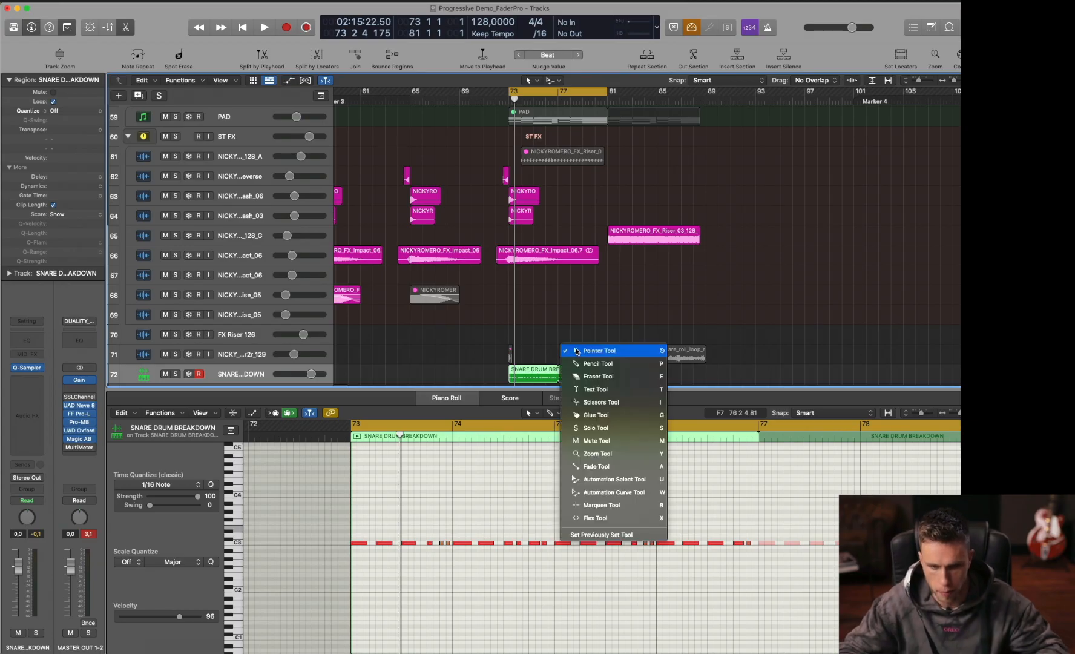
{"action": "left_click", "coordinate": [567, 326]}
{"action": "key", "text": "x"}
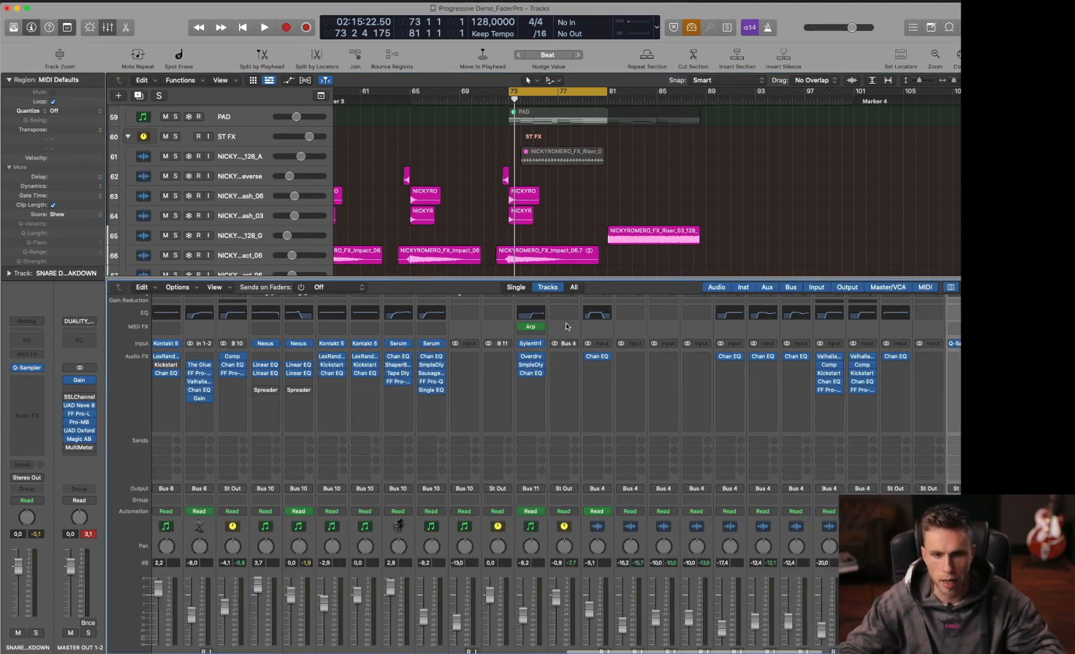
{"action": "key", "text": "x"}
{"action": "scroll", "coordinate": [567, 325], "scroll_direction": "left", "scroll_amount": 3}
{"action": "scroll", "coordinate": [567, 324], "scroll_direction": "down", "scroll_amount": 3}
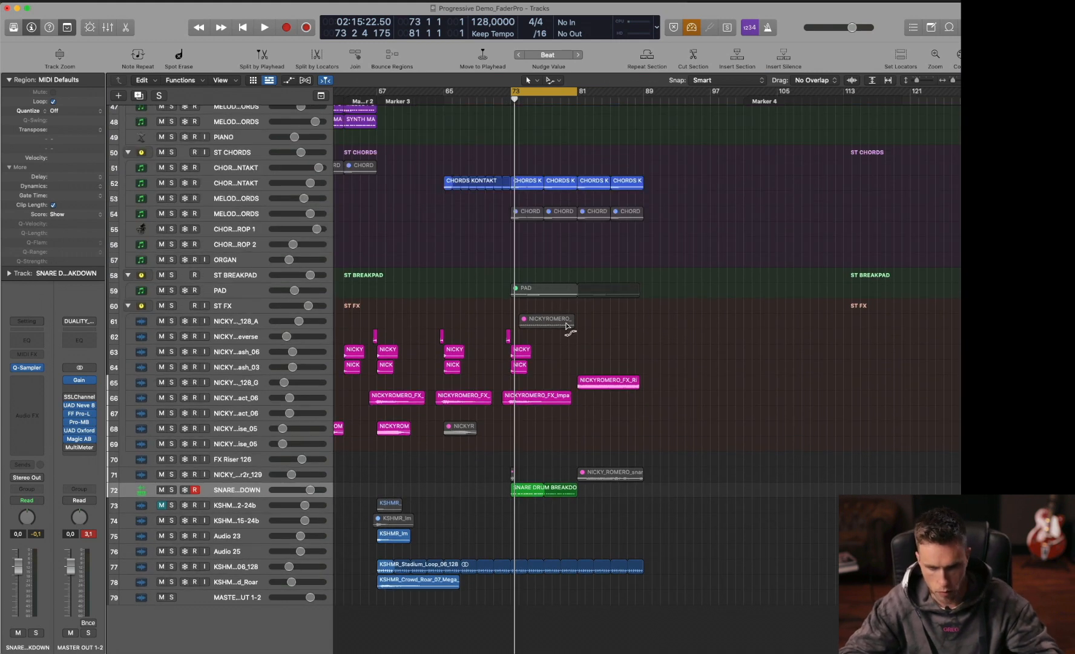
{"action": "key", "text": "space"}
{"action": "key", "text": "t"}
{"action": "key", "text": "t"}
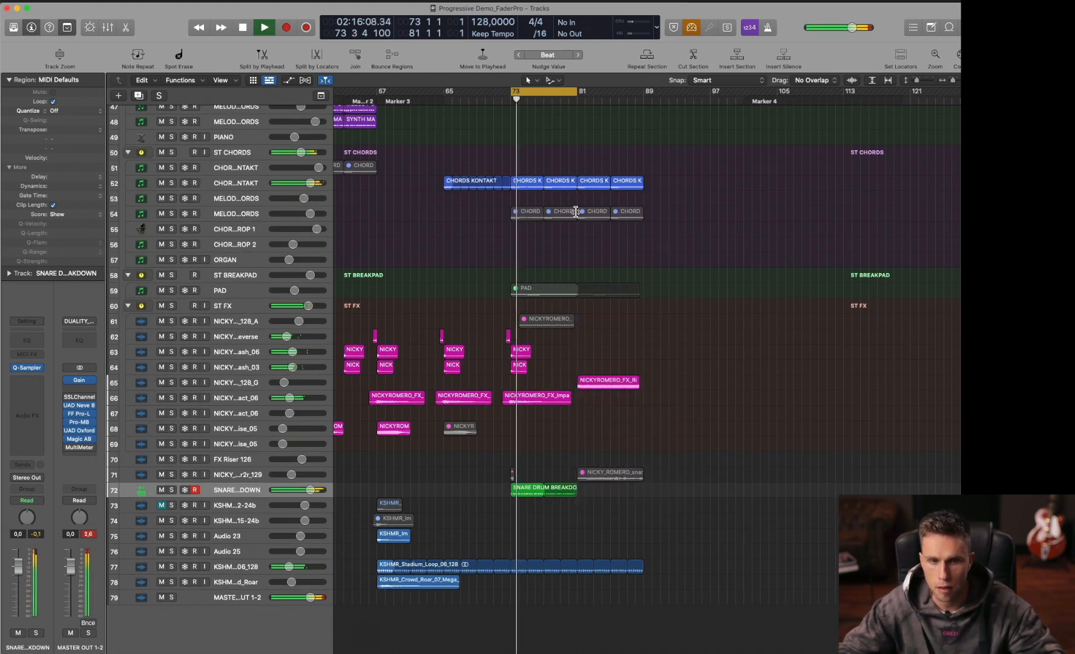
Insert a stereo Compressor on the SNARE DRUM BREAKDOWN track, choose the Studio FET model, and audition it before closing the plug-in
{"action": "left_click", "coordinate": [26, 405]}
{"action": "mouse_move", "coordinate": [71, 526]}
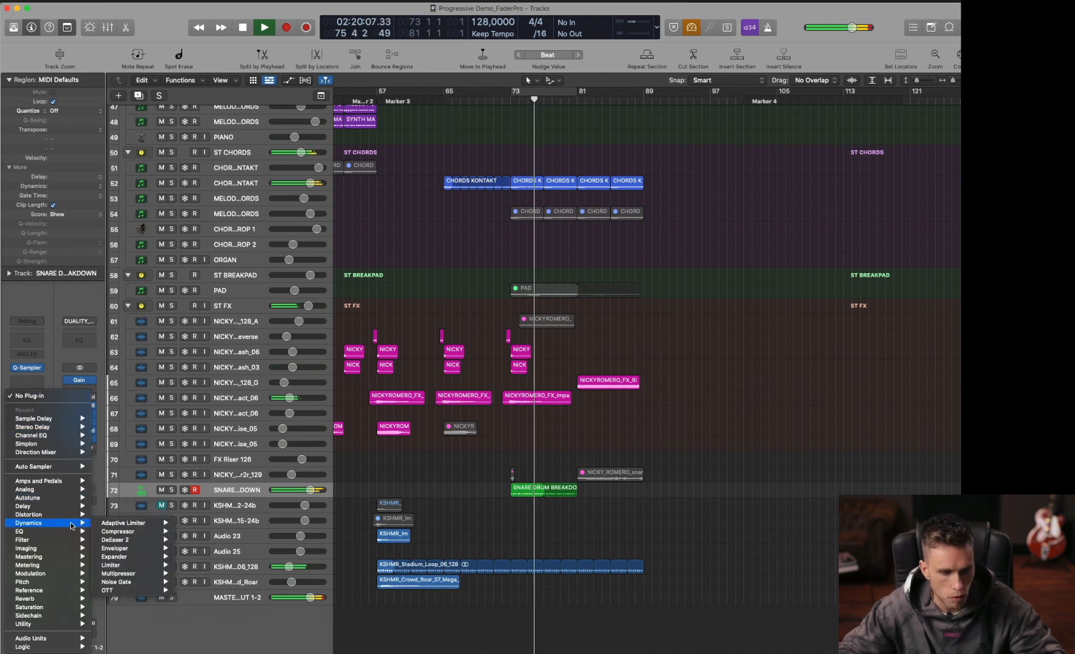
{"action": "mouse_move", "coordinate": [140, 531]}
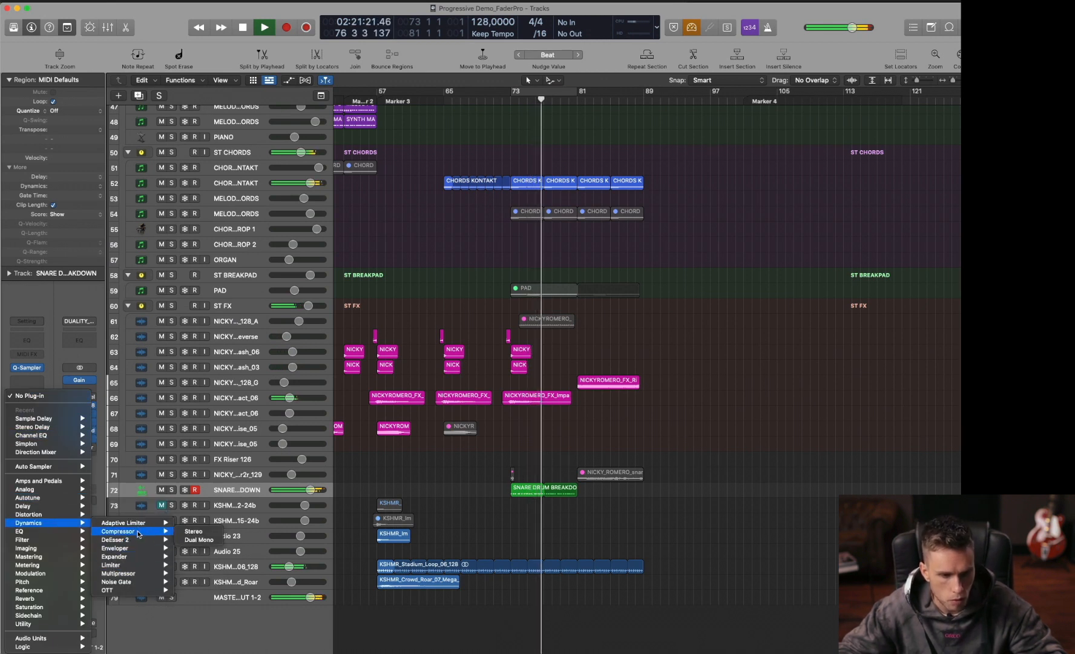
{"action": "left_click", "coordinate": [220, 531]}
{"action": "left_click", "coordinate": [316, 165]}
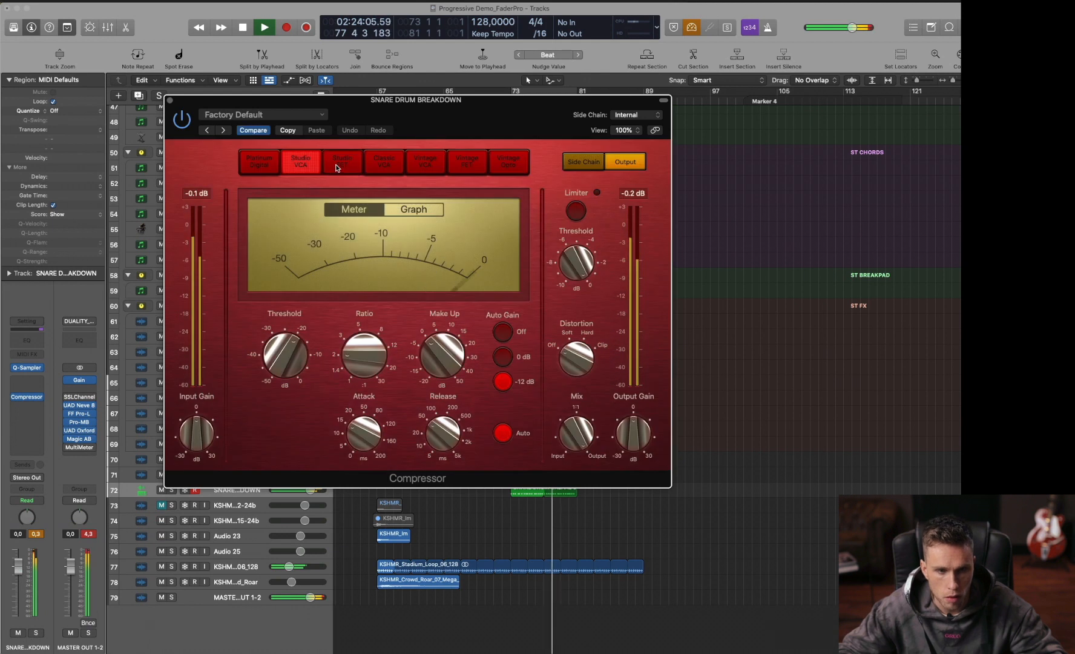
{"action": "left_click", "coordinate": [339, 165]}
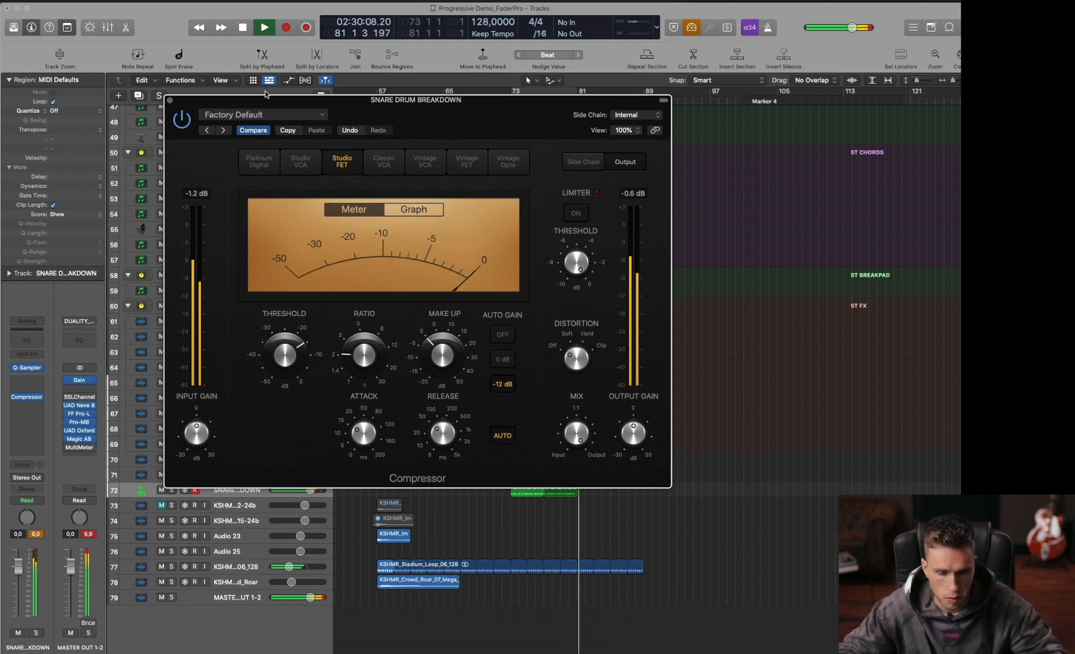
{"action": "key", "text": "space"}
{"action": "key", "text": "space"}
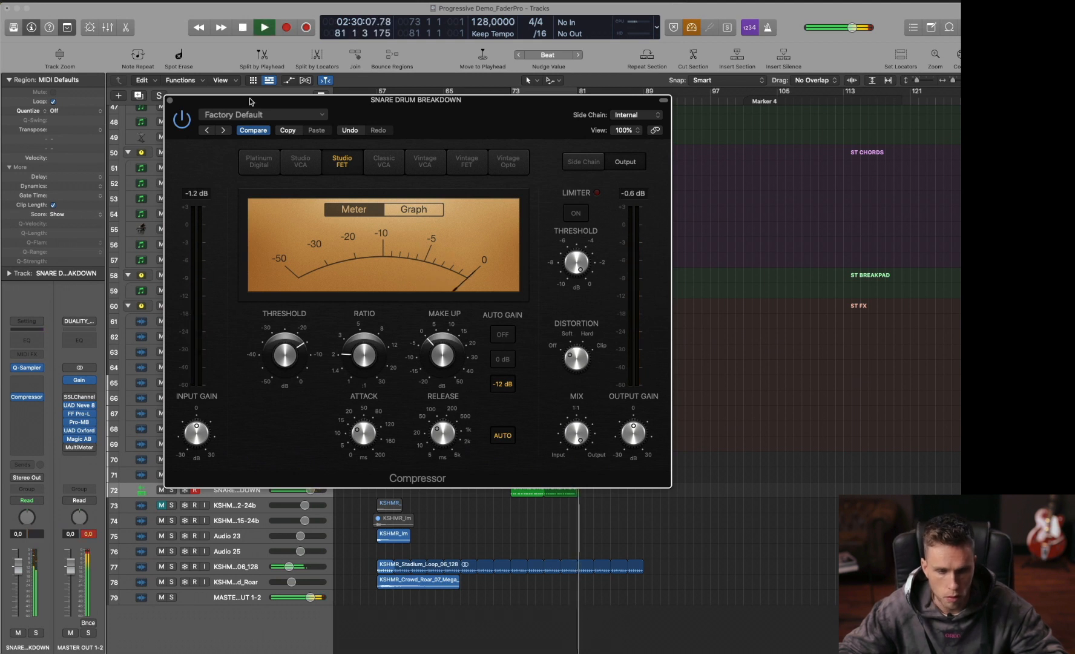
{"action": "left_click", "coordinate": [169, 100]}
Set the cycle range to the snare region at bars 73–77 and restart playback
{"action": "left_click", "coordinate": [522, 489]}
{"action": "key", "text": "super+u"}
{"action": "key", "text": "space"}
{"action": "key", "text": "space"}
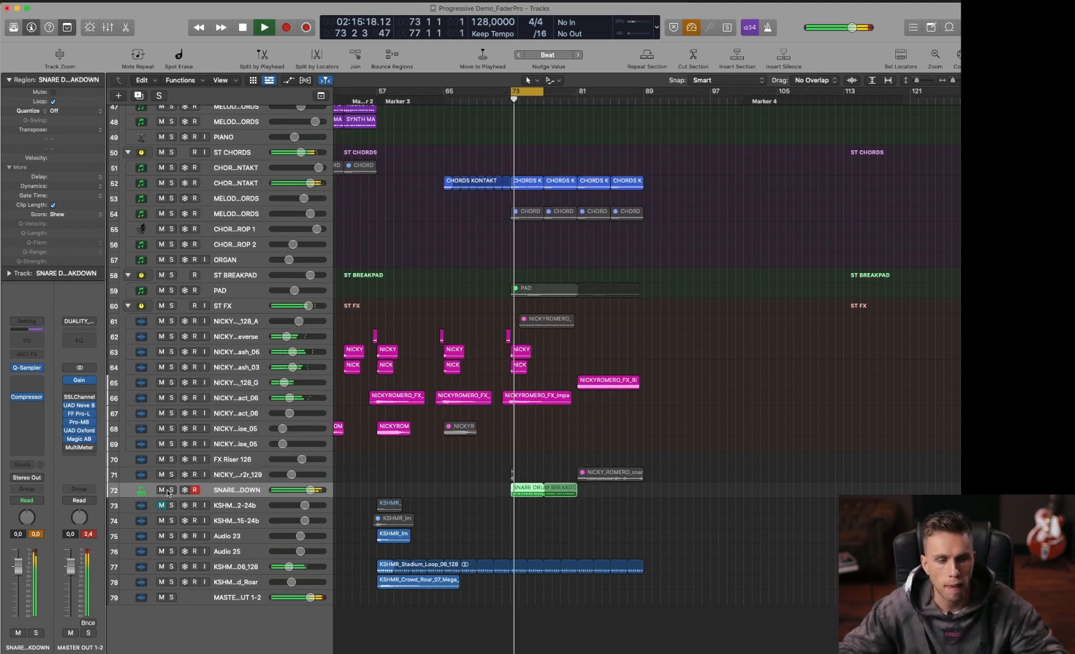
Solo the SNARE DRUM BREAKDOWN track and lower its volume to -1.2 dB during playback
{"action": "left_click", "coordinate": [170, 490]}
{"action": "left_click_drag", "start_coordinate": [19, 565], "coordinate": [21, 570]}
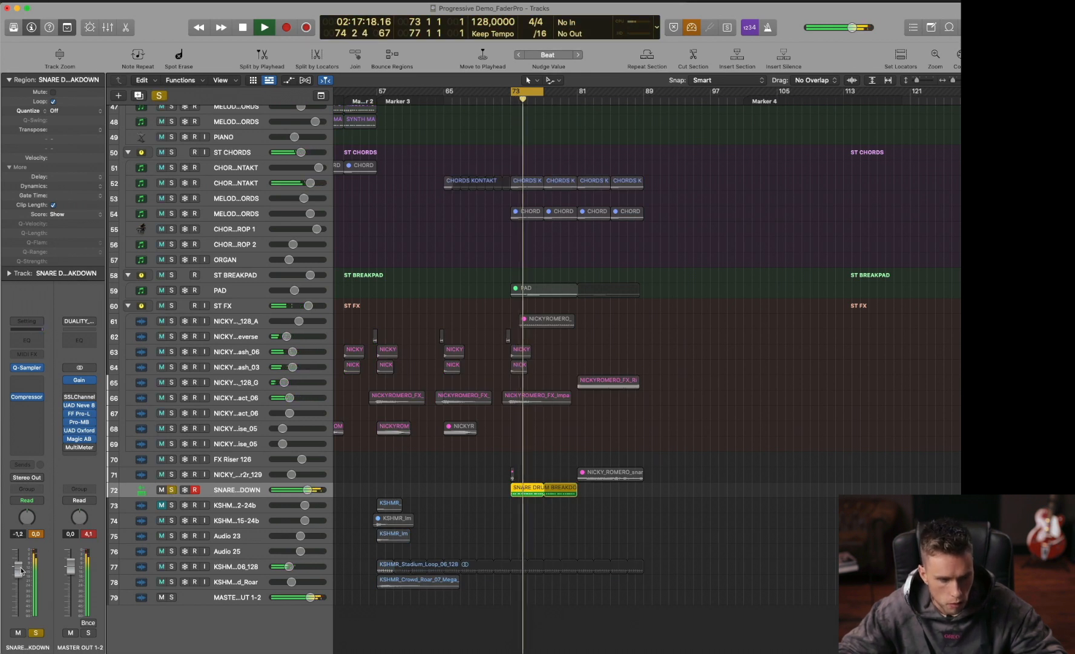
{"action": "key", "text": "space"}
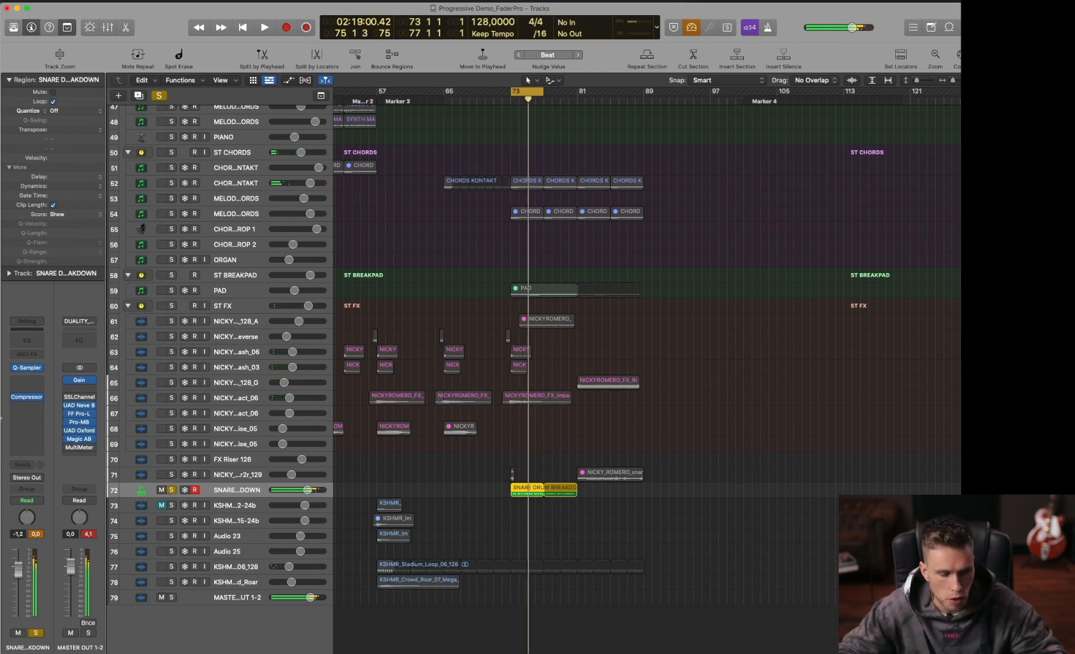
Reopen the snare track's Compressor, try the Platinum Digital model, and return to Studio FET for playback
{"action": "left_click", "coordinate": [31, 399]}
{"action": "left_click_drag", "start_coordinate": [288, 104], "coordinate": [471, 80]}
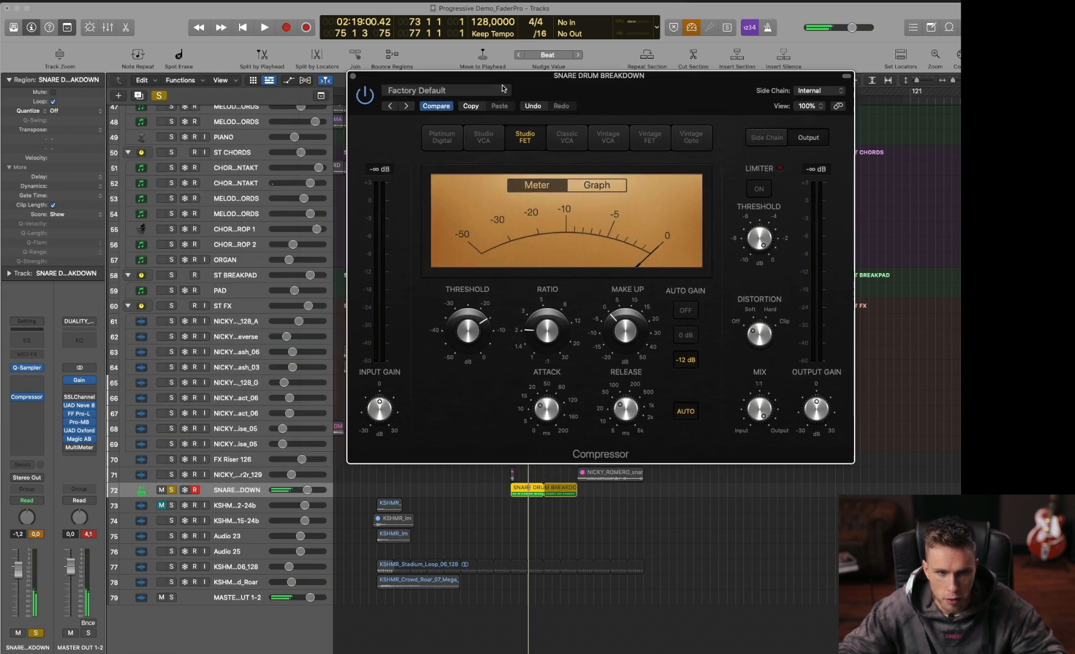
{"action": "key", "text": "space"}
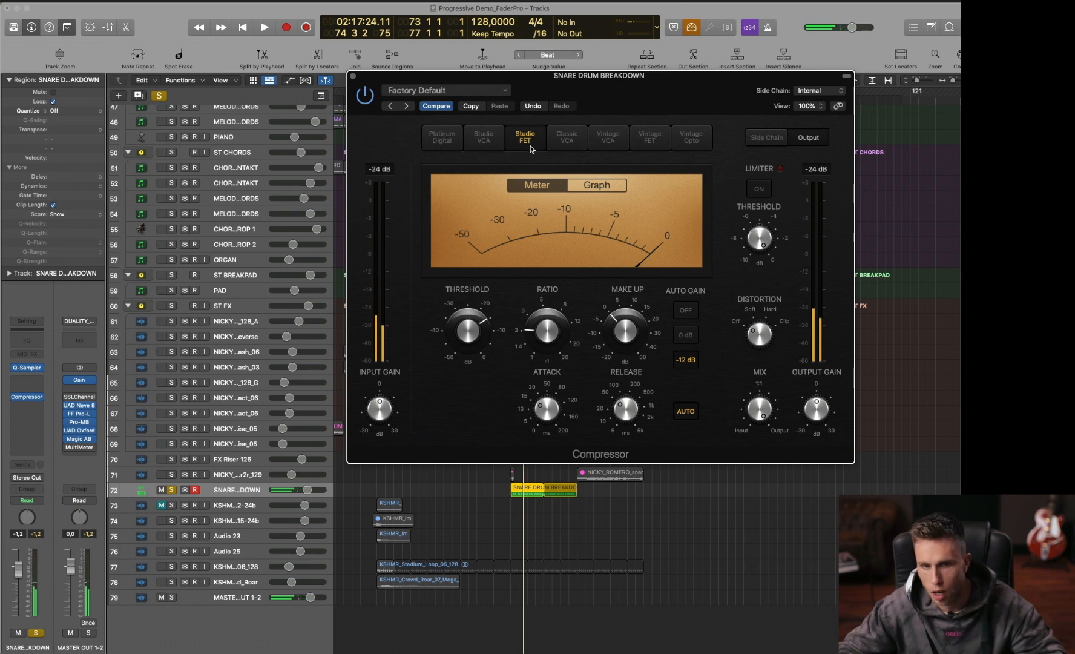
{"action": "left_click", "coordinate": [436, 140]}
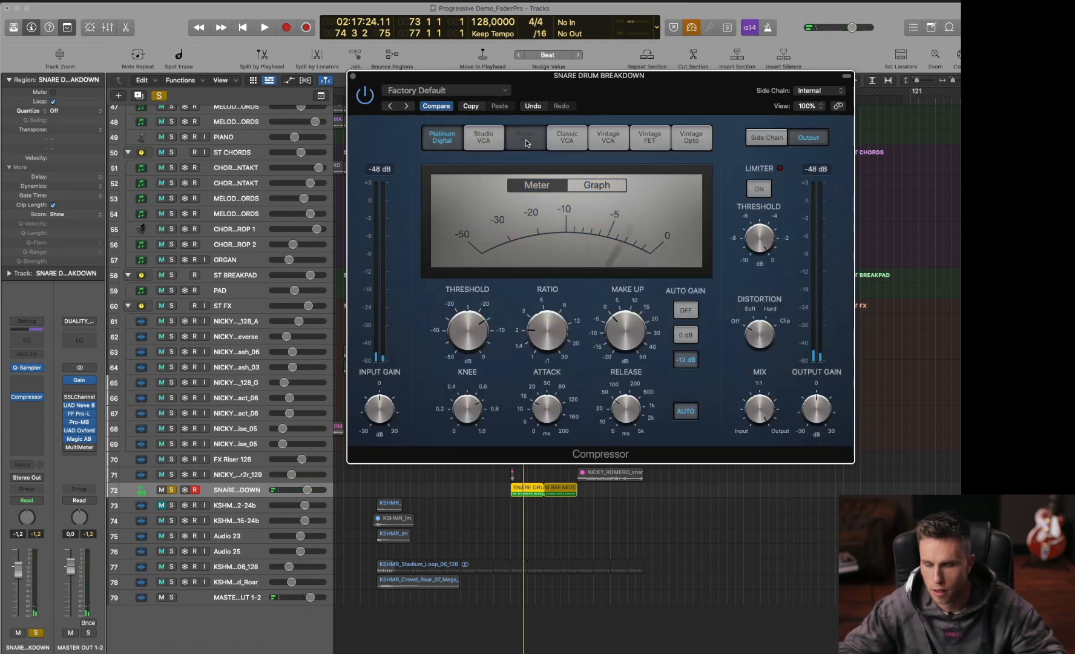
{"action": "left_click", "coordinate": [525, 144]}
{"action": "key", "text": "space"}
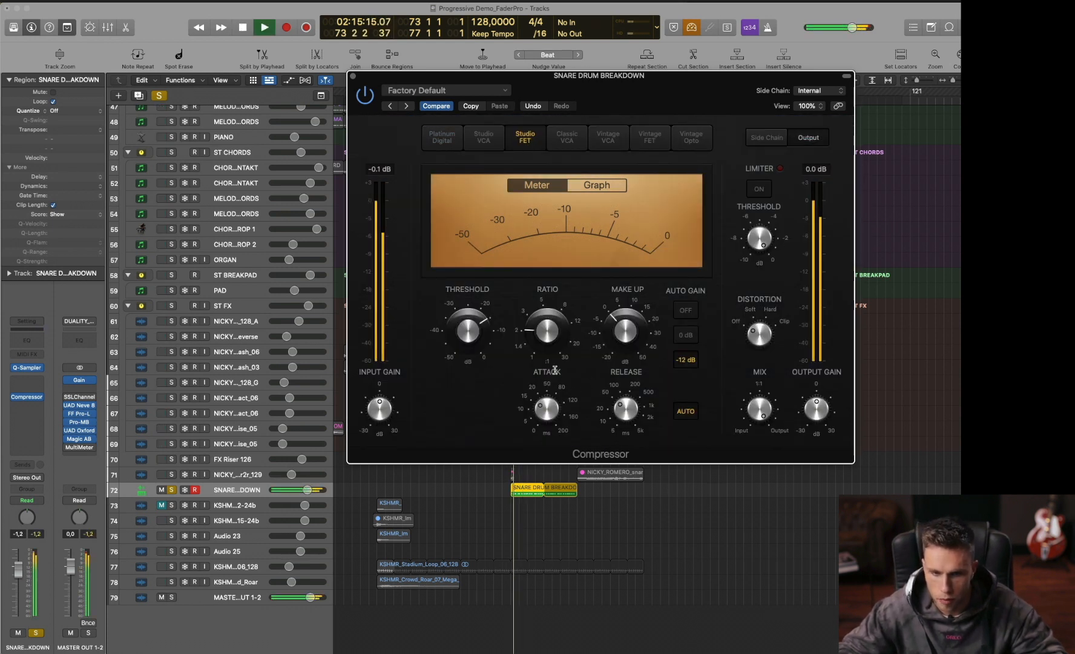
Set the Compressor's release to 6.3 ms and adjust its attack while listening, finishing with the plug-in closed
{"action": "mouse_move", "coordinate": [624, 437]}
{"action": "left_mouse_down"}
{"action": "mouse_move", "coordinate": [623, 427]}
{"action": "mouse_move", "coordinate": [624, 444]}
{"action": "left_mouse_up"}
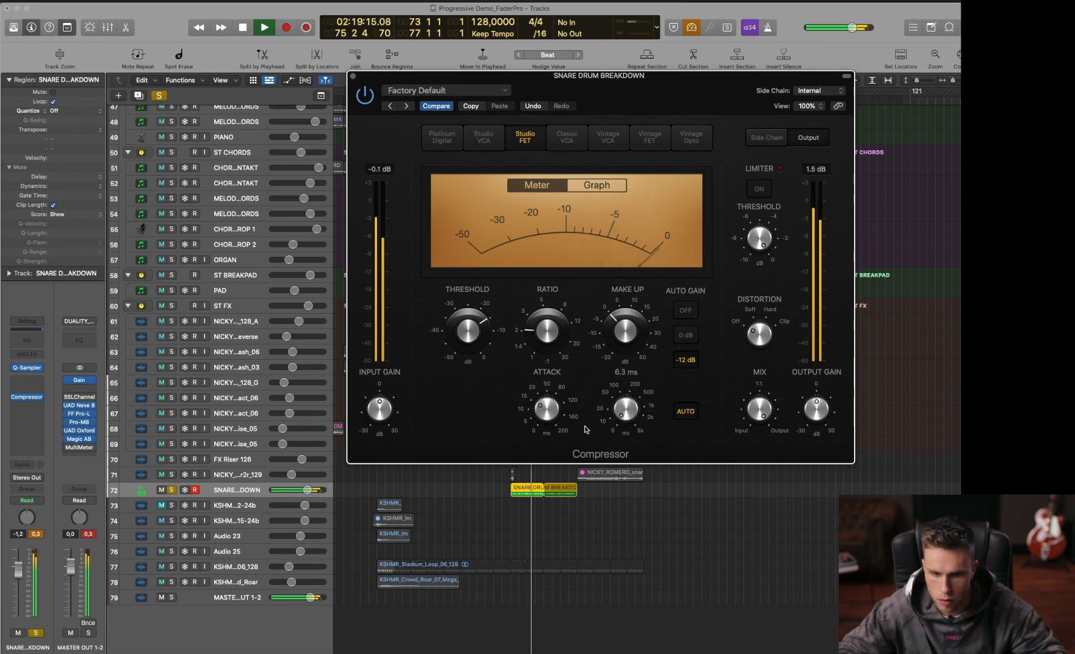
{"action": "left_click_drag", "start_coordinate": [543, 419], "coordinate": [552, 416]}
{"action": "key", "text": "space"}
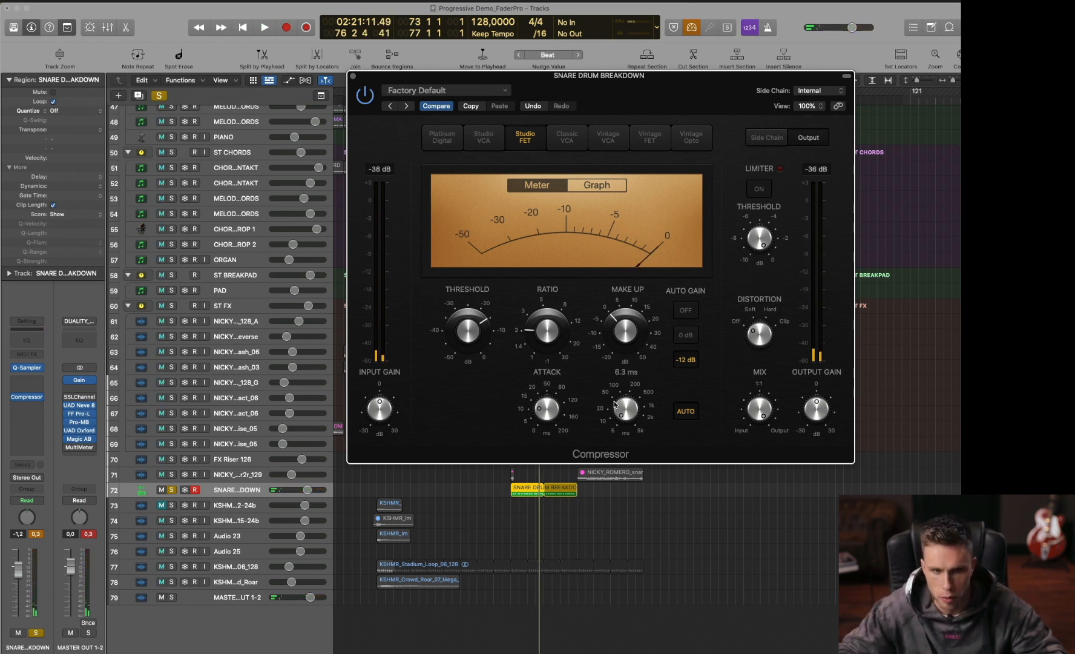
{"action": "left_click", "coordinate": [353, 77]}
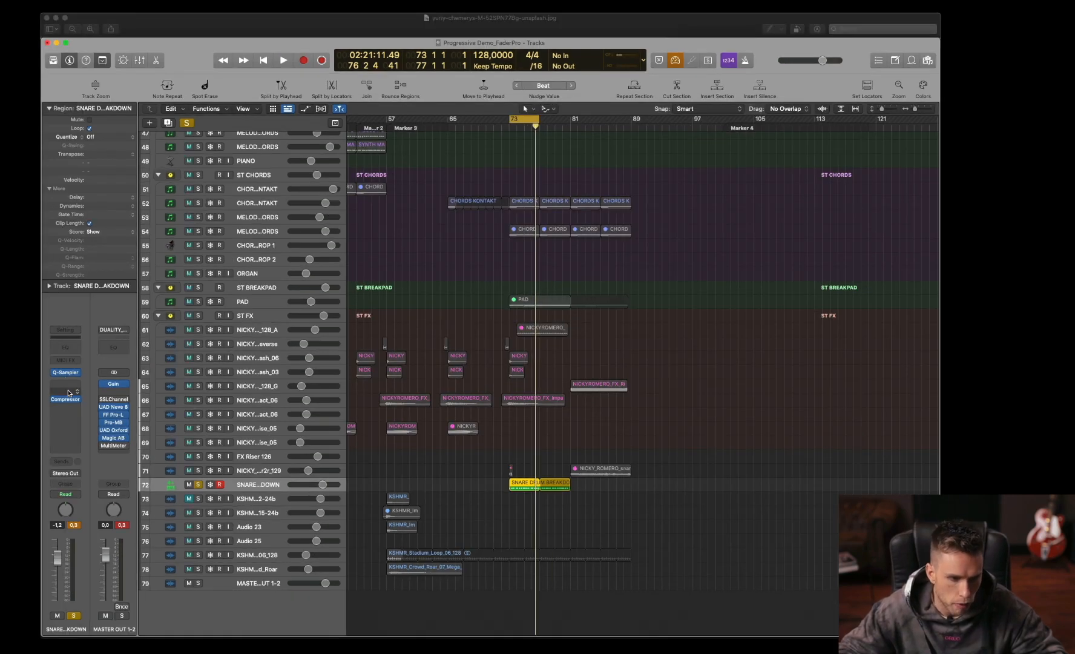
Insert a stereo EnVerb reverb ahead of the Compressor on the SNARE DRUM BREAKDOWN track
{"action": "left_click", "coordinate": [68, 393]}
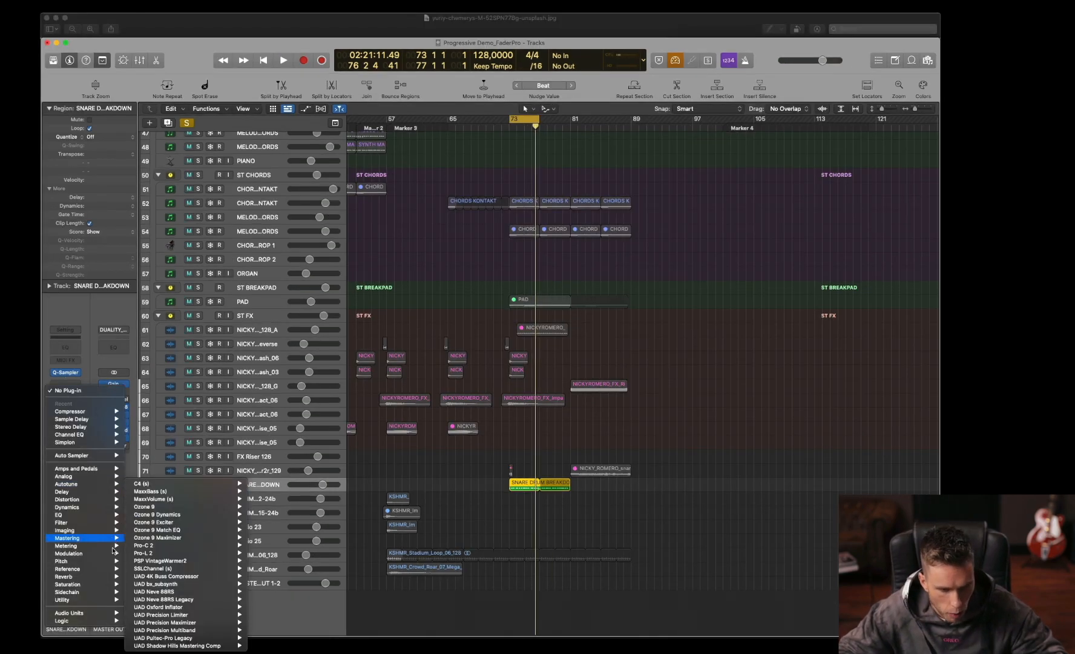
{"action": "mouse_move", "coordinate": [102, 580]}
{"action": "mouse_move", "coordinate": [162, 576]}
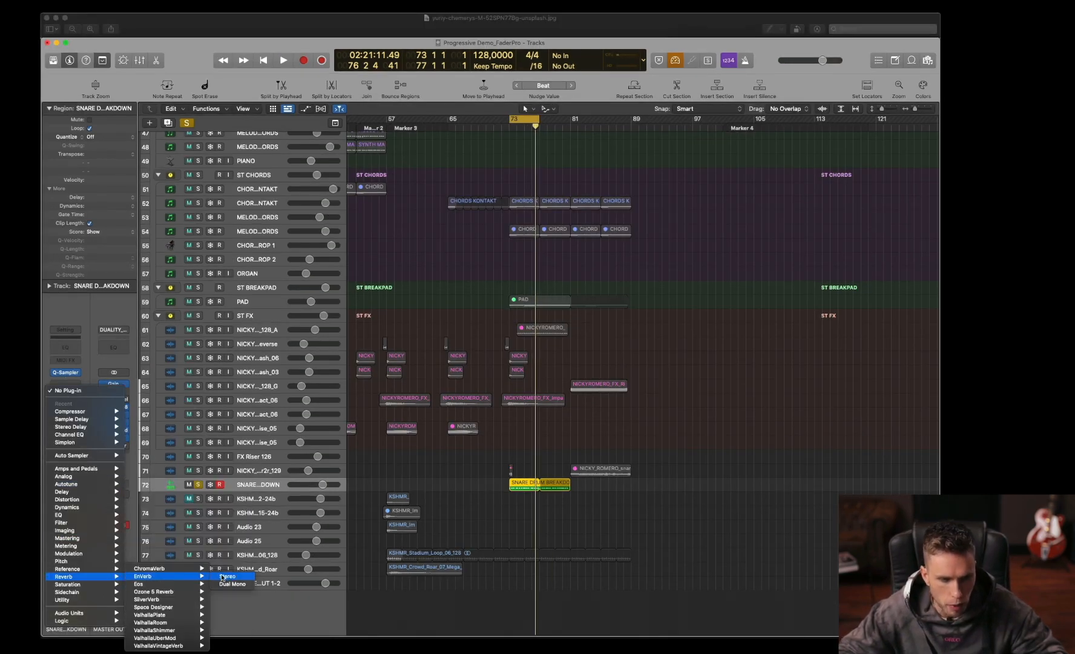
{"action": "left_click", "coordinate": [224, 577]}
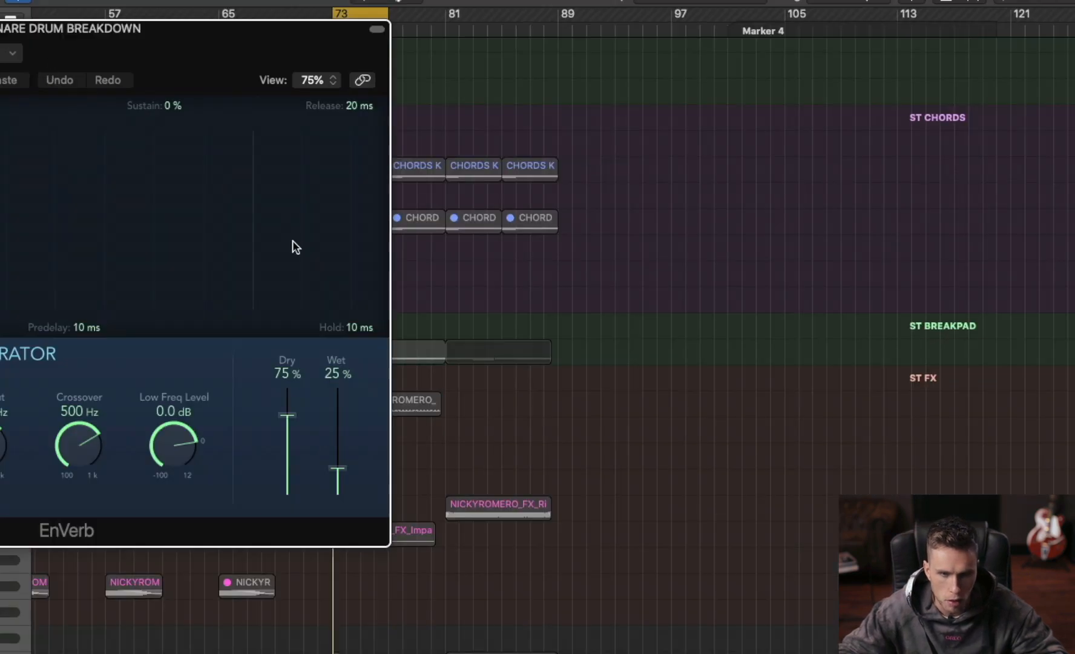
{"action": "left_click_drag", "start_coordinate": [133, 27], "coordinate": [560, 86]}
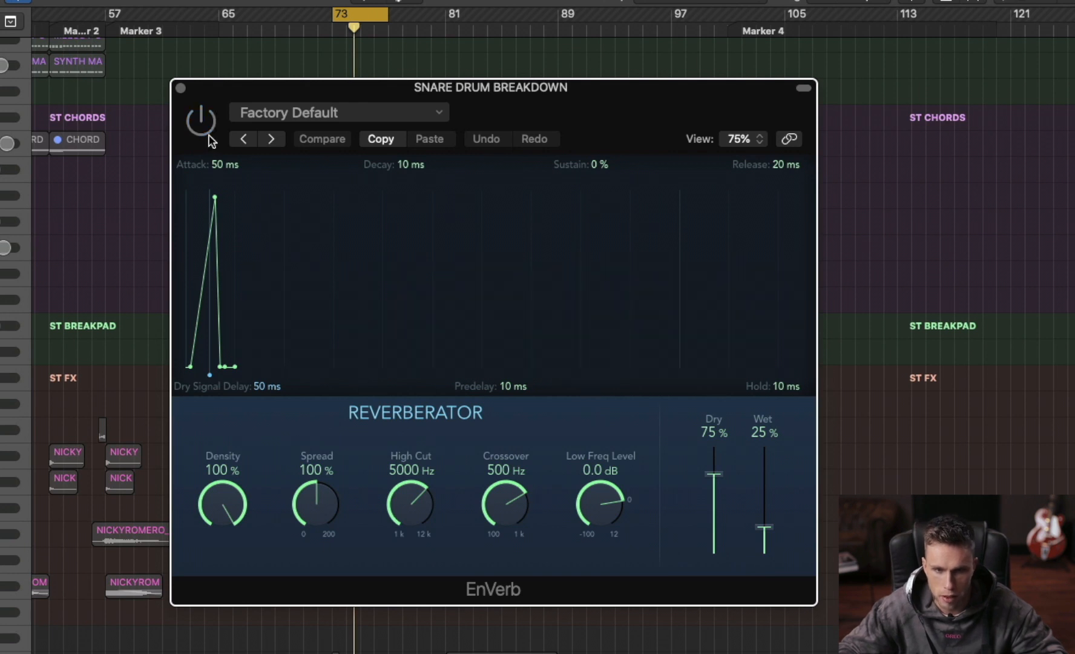
Move the EnVerb window clear of the tracks and lower the snare track's volume to -3.2 dB
{"action": "left_click_drag", "start_coordinate": [235, 92], "coordinate": [321, 104]}
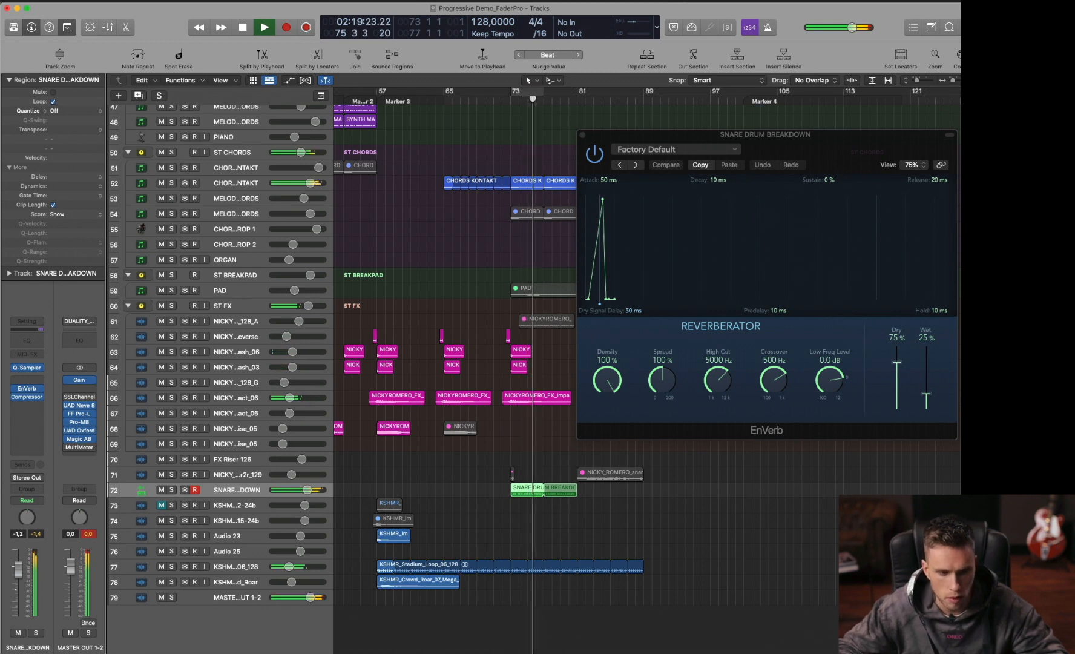
{"action": "left_click_drag", "start_coordinate": [19, 581], "coordinate": [20, 574]}
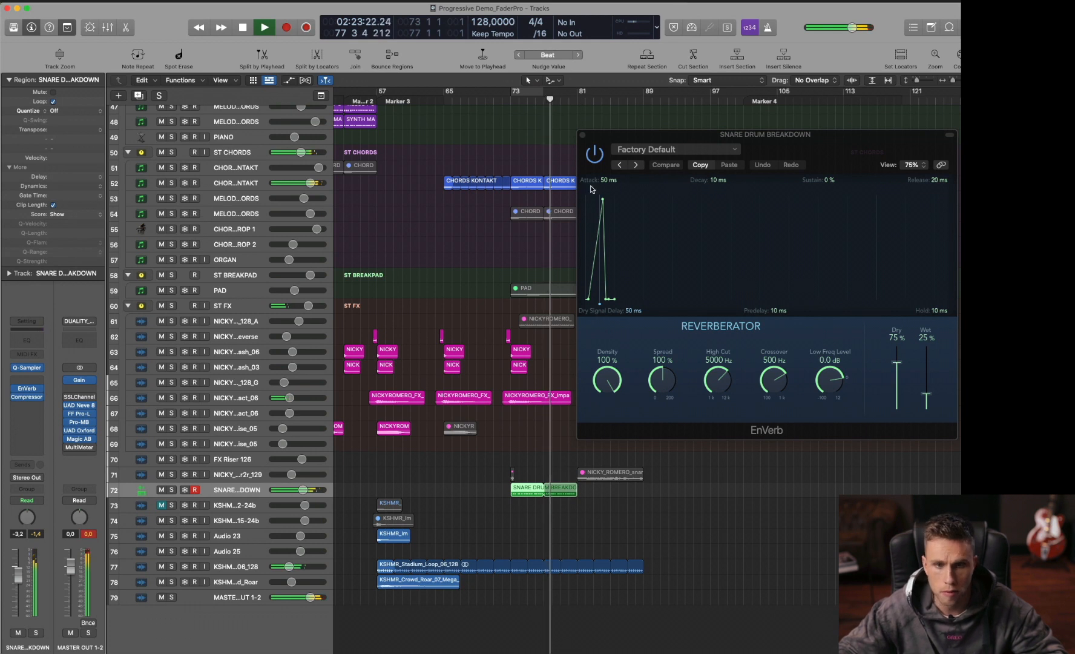
Close the EnVerb window and copy the SNARE DRUM BREAKDOWN region to bar 81
{"action": "left_click", "coordinate": [582, 135]}
{"action": "left_click", "coordinate": [582, 136]}
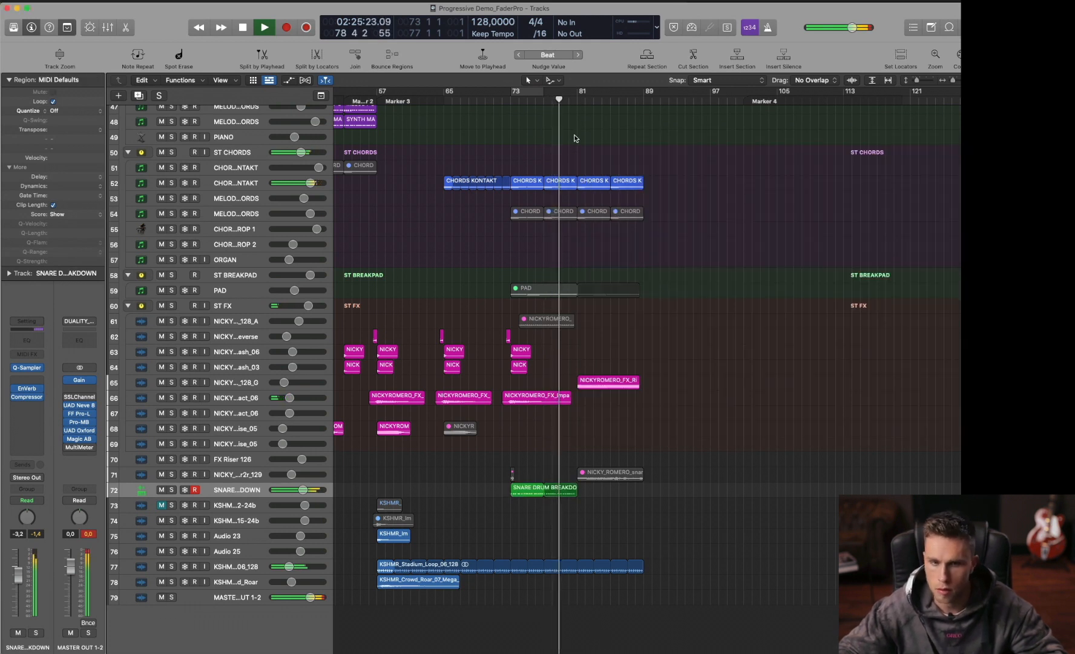
{"action": "key", "text": "t"}
{"action": "left_click", "coordinate": [605, 503]}
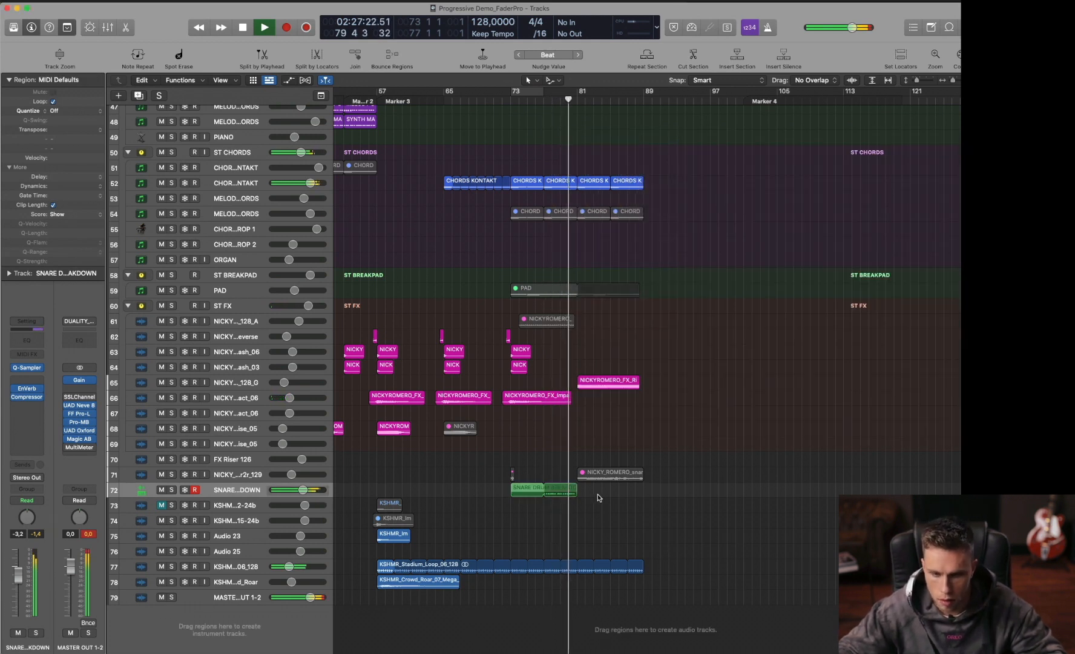
{"action": "left_click_drag", "start_coordinate": [531, 492], "coordinate": [594, 498]}
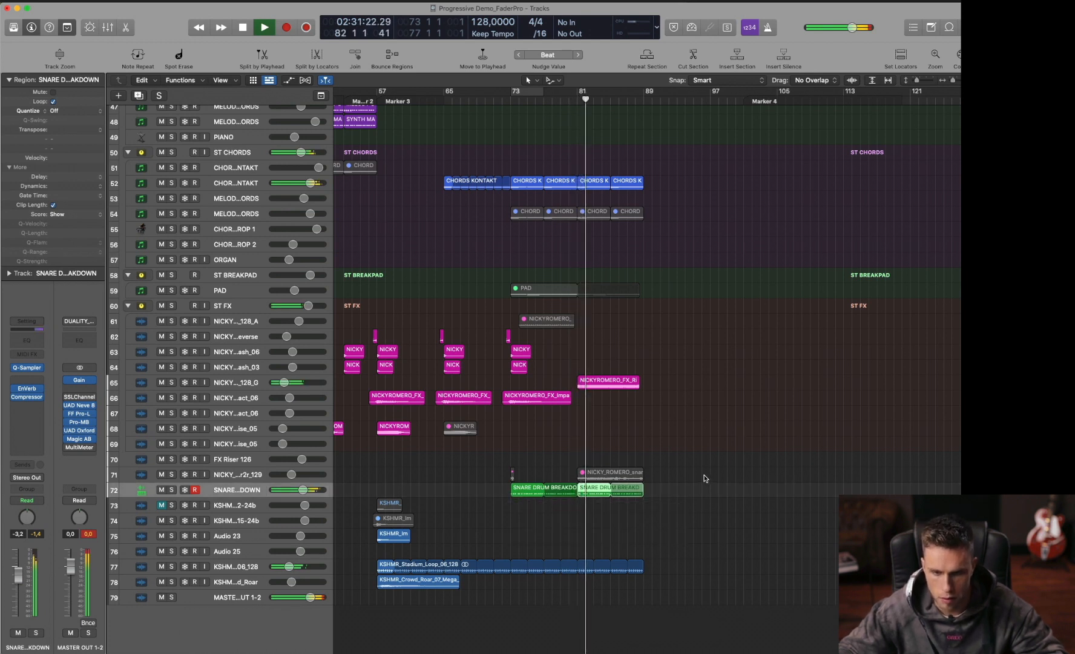
{"action": "left_click", "coordinate": [700, 471]}
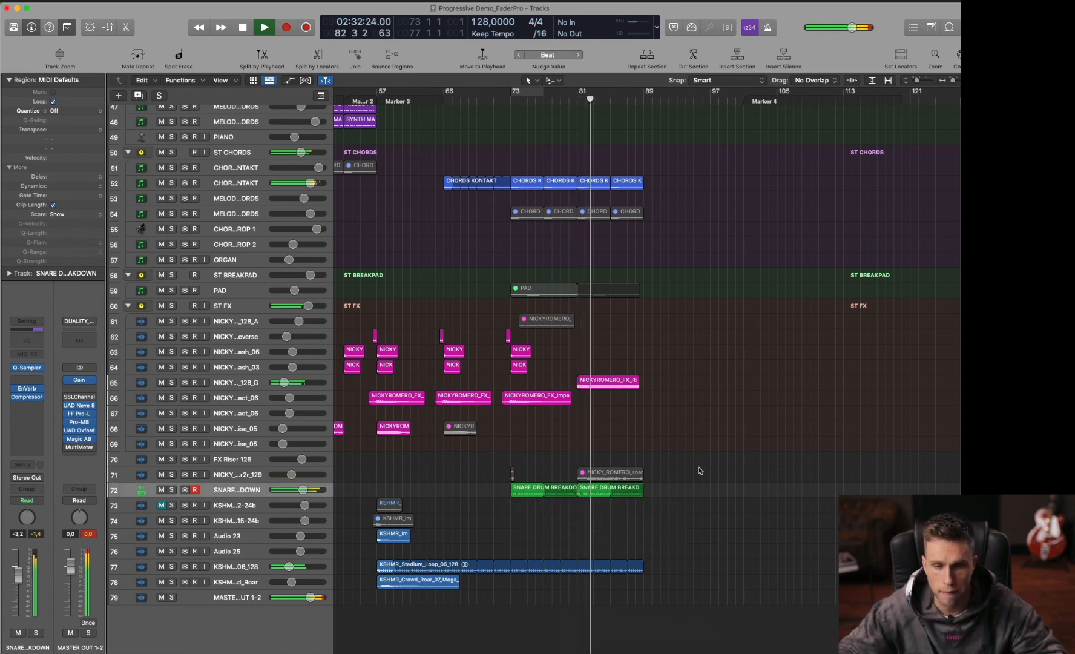
Review the drum tracks during playback of the second break, with the cycle range set from bar 81 to bar 110
{"action": "left_click", "coordinate": [624, 382]}
{"action": "scroll", "coordinate": [618, 240], "scroll_direction": "up", "scroll_amount": 20}
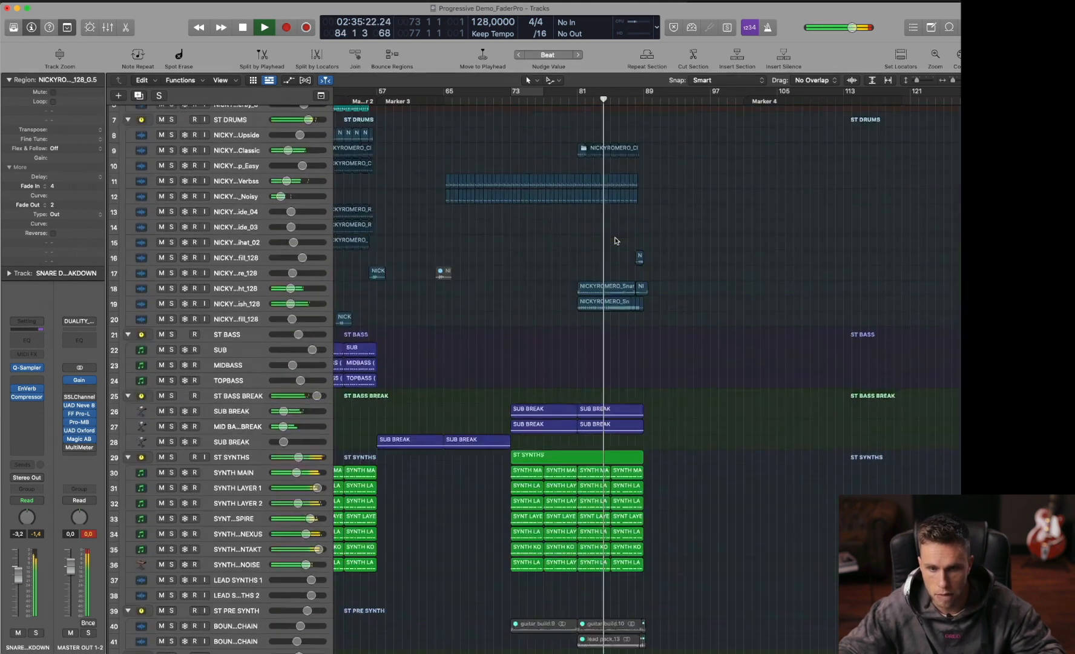
{"action": "left_click_drag", "start_coordinate": [531, 273], "coordinate": [699, 381]}
{"action": "left_click", "coordinate": [695, 376], "text": "ctrl+alt"}
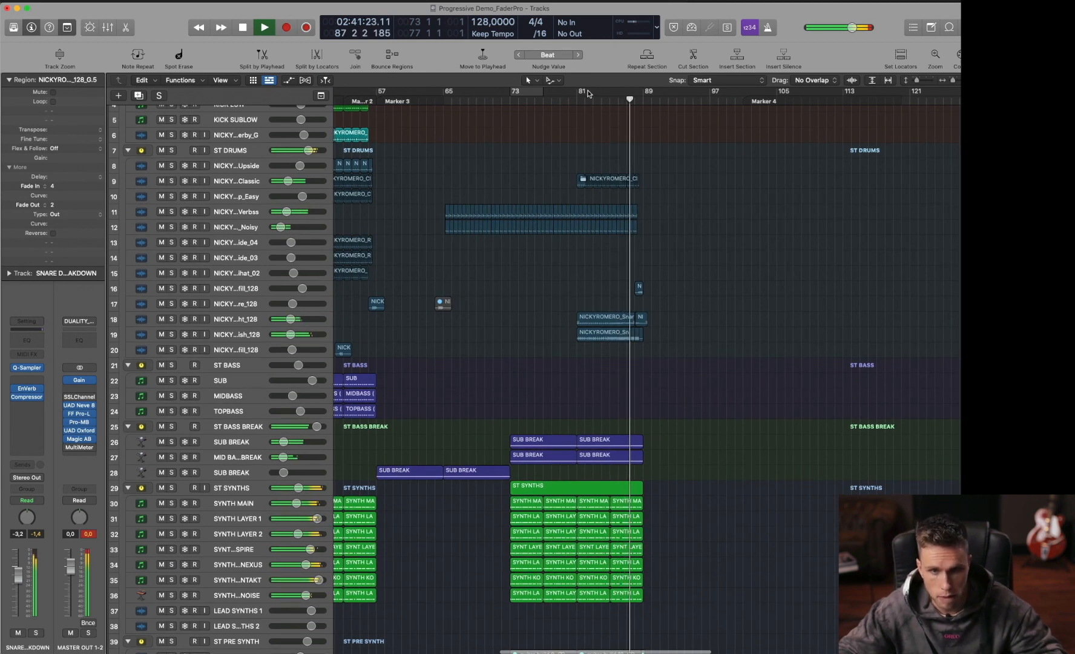
{"action": "left_click_drag", "start_coordinate": [579, 91], "coordinate": [817, 97]}
{"action": "key", "text": "t"}
{"action": "key", "text": "t"}
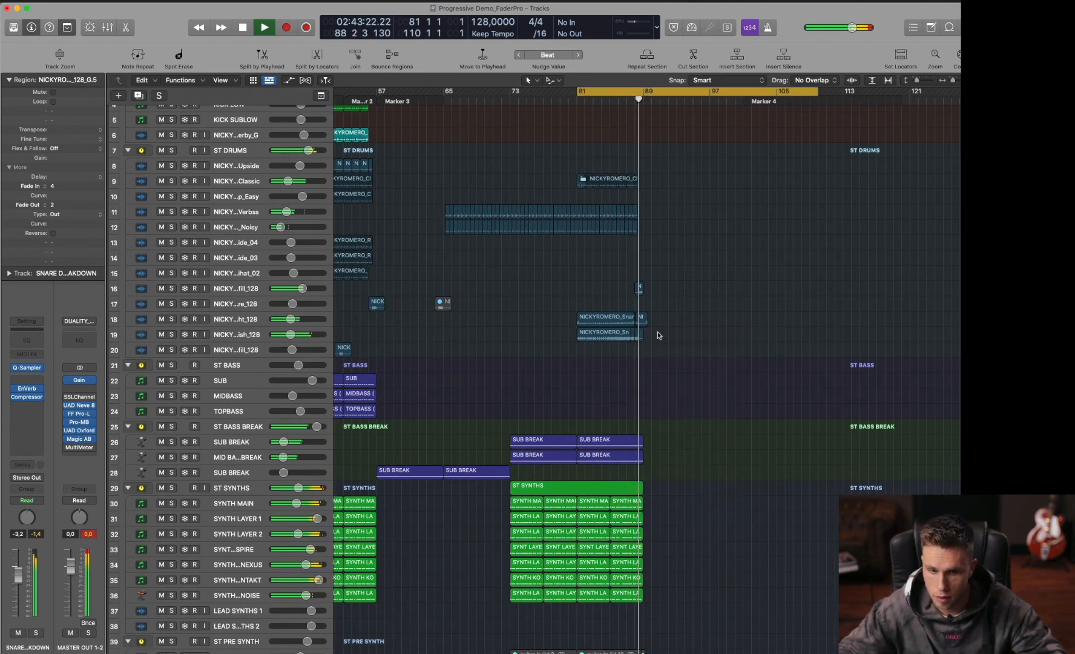
{"action": "scroll", "coordinate": [660, 334], "scroll_direction": "down", "scroll_amount": 10}
{"action": "key", "text": "space"}
{"action": "scroll", "coordinate": [667, 331], "scroll_direction": "left", "scroll_amount": 5}
{"action": "scroll", "coordinate": [668, 329], "scroll_direction": "down", "scroll_amount": 12}
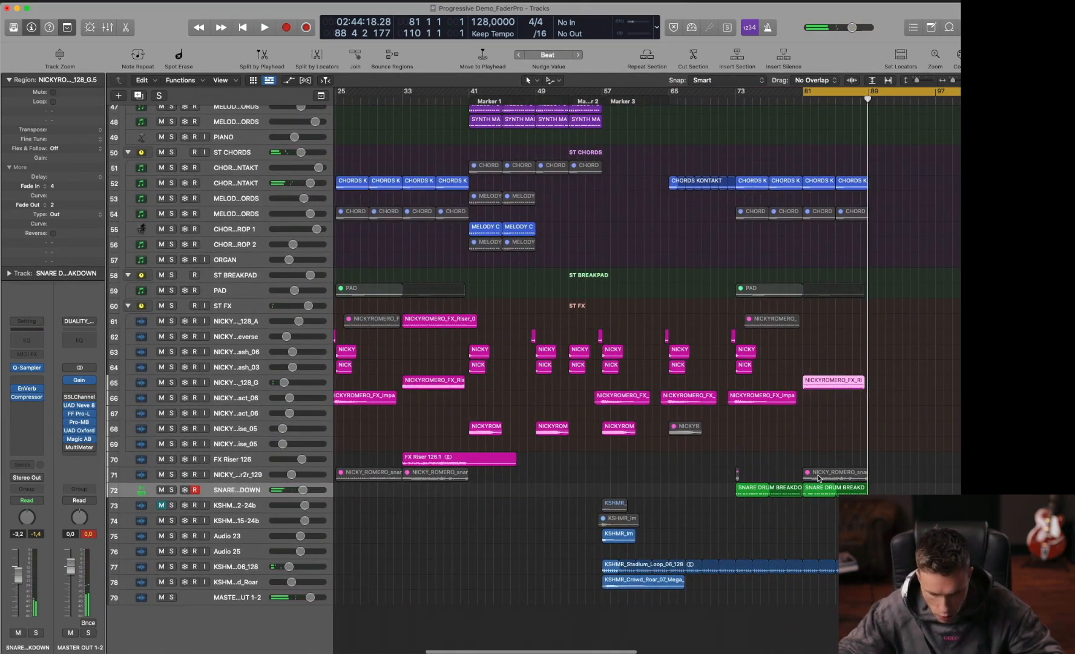
Unmute the snare roll loop region at bar 81 and delete the snare drum region copied beneath it
{"action": "left_click", "coordinate": [818, 478]}
{"action": "key", "text": "ctrl+m"}
{"action": "left_click", "coordinate": [824, 450]}
{"action": "left_click", "coordinate": [821, 492]}
{"action": "key", "text": "BackSpace"}
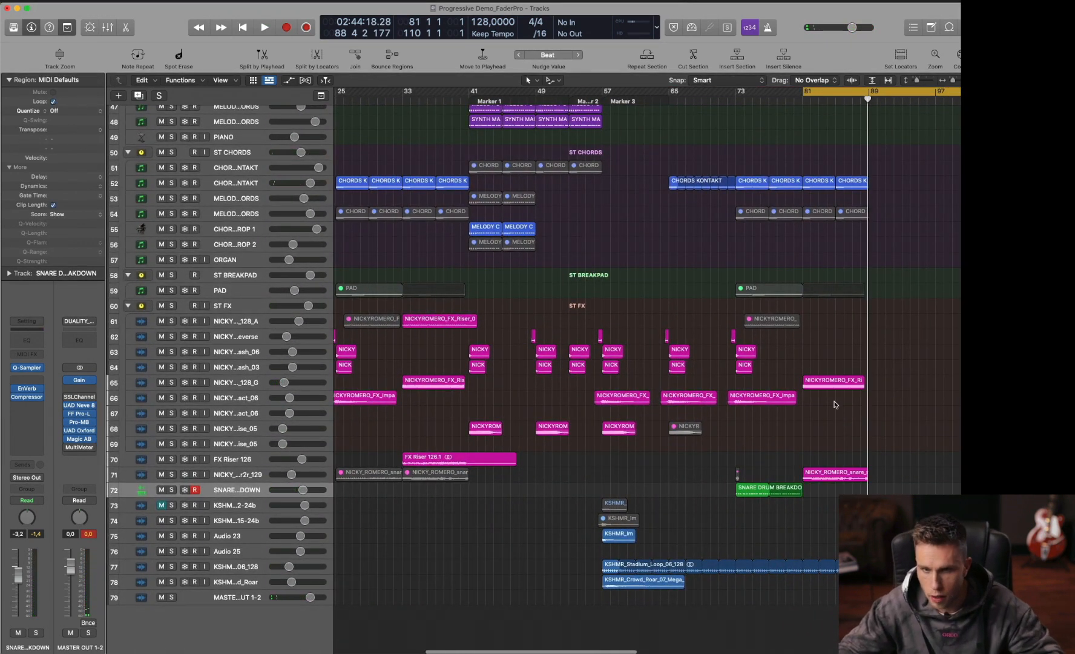
Solo the snare roll loop and SNARE DRUM BREAKDOWN tracks and play the transition into bar 81 to compare them
{"action": "key", "text": "space"}
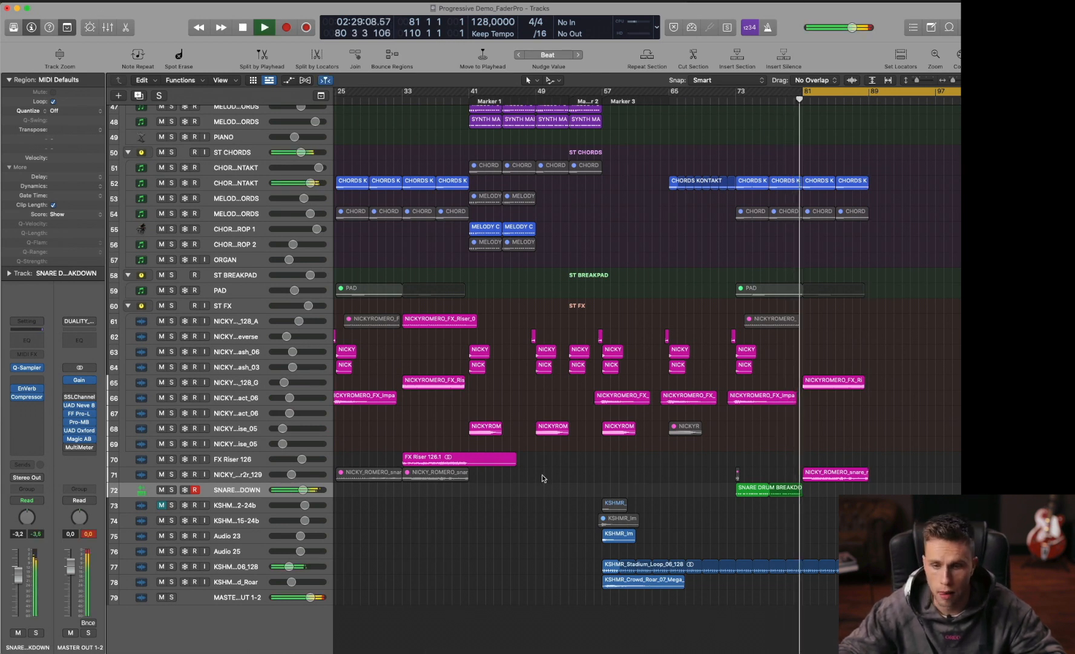
{"action": "left_click", "coordinate": [258, 475]}
{"action": "left_click", "coordinate": [170, 490]}
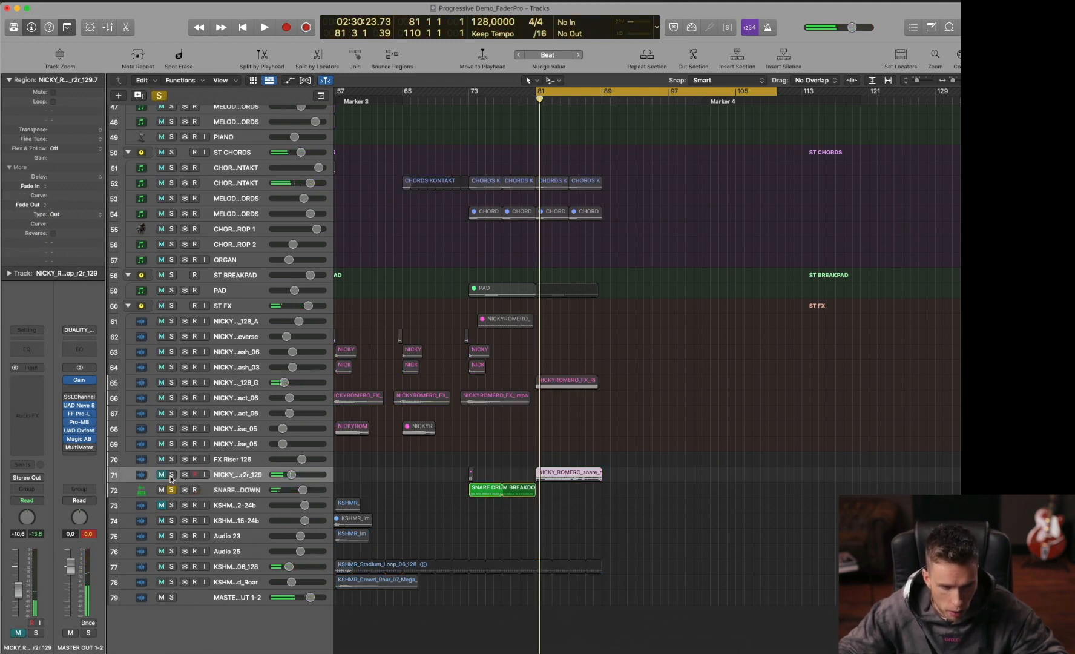
{"action": "key", "text": "space"}
{"action": "left_click", "coordinate": [519, 99]}
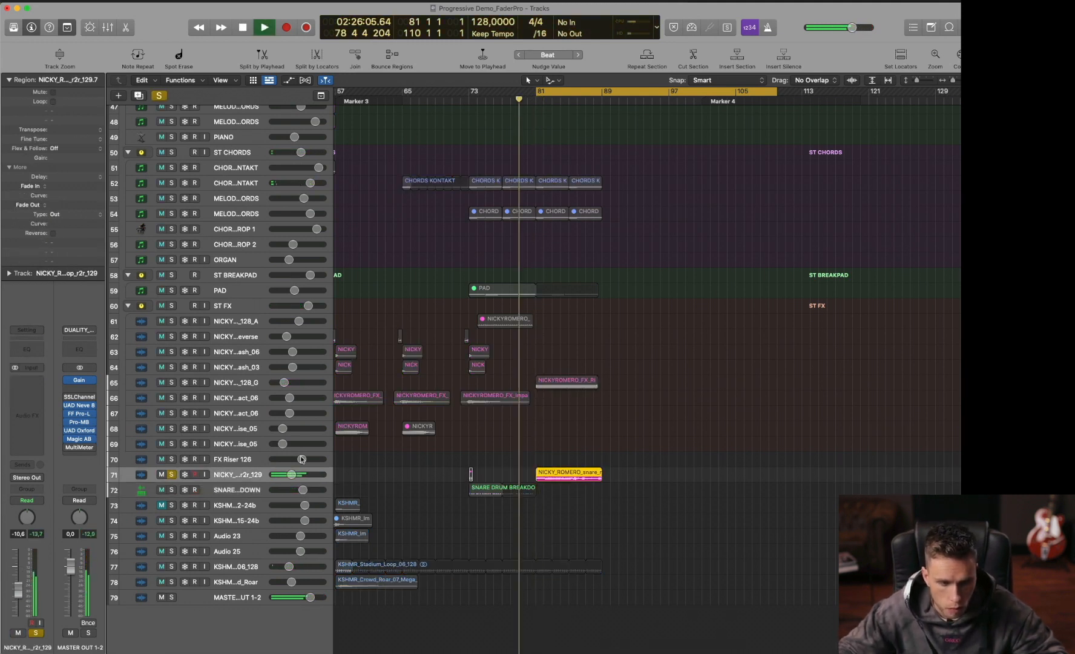
{"action": "left_click", "coordinate": [502, 490]}
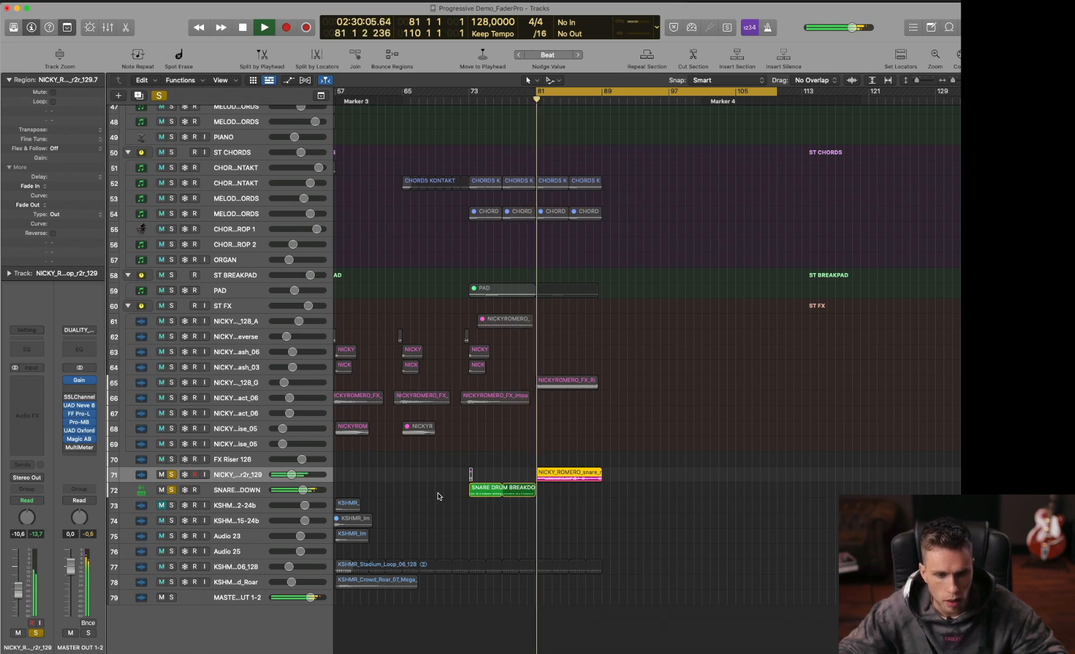
Duplicate the snare roll loop track's settings to a new track and move the loop region at bar 81 onto it
{"action": "key", "text": "super+d"}
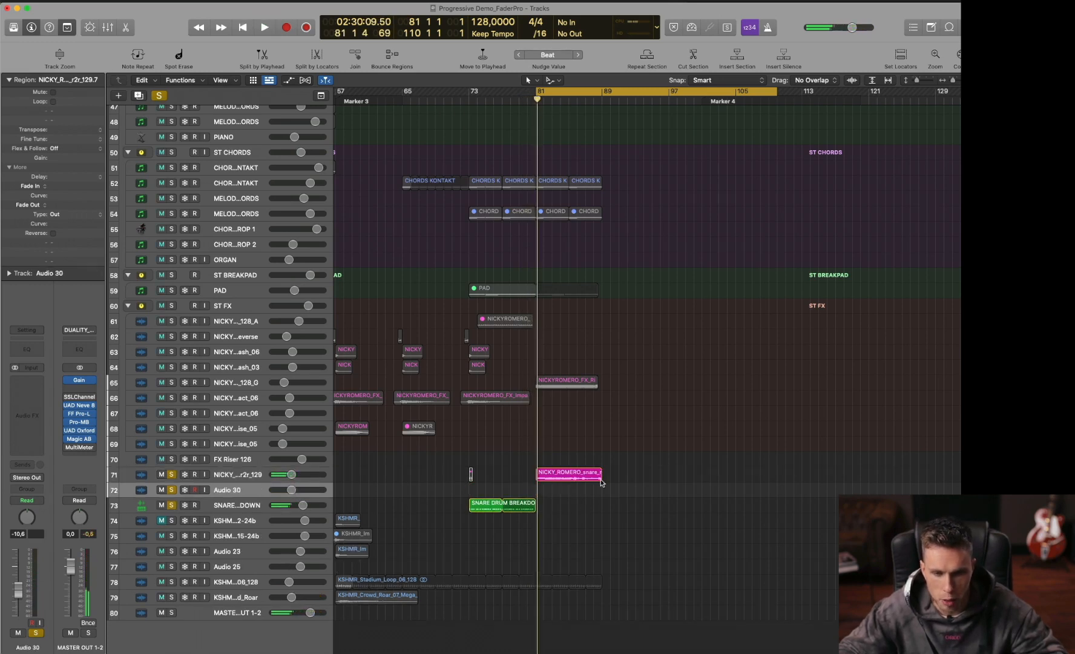
{"action": "key", "text": "t"}
{"action": "key", "text": "t"}
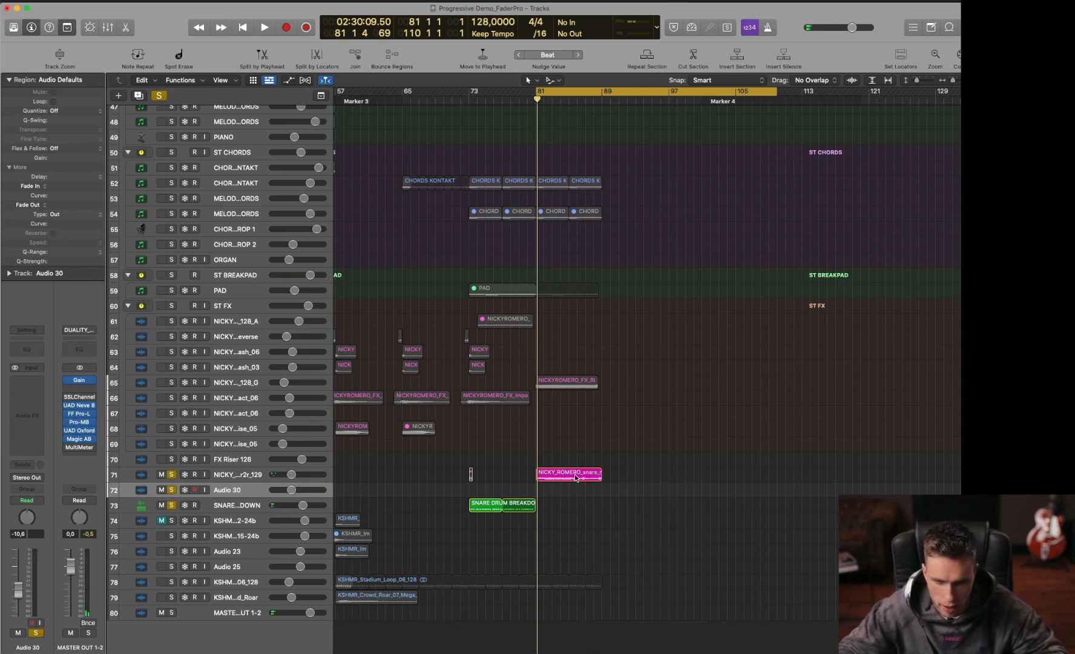
{"action": "left_click_drag", "start_coordinate": [576, 477], "coordinate": [579, 492]}
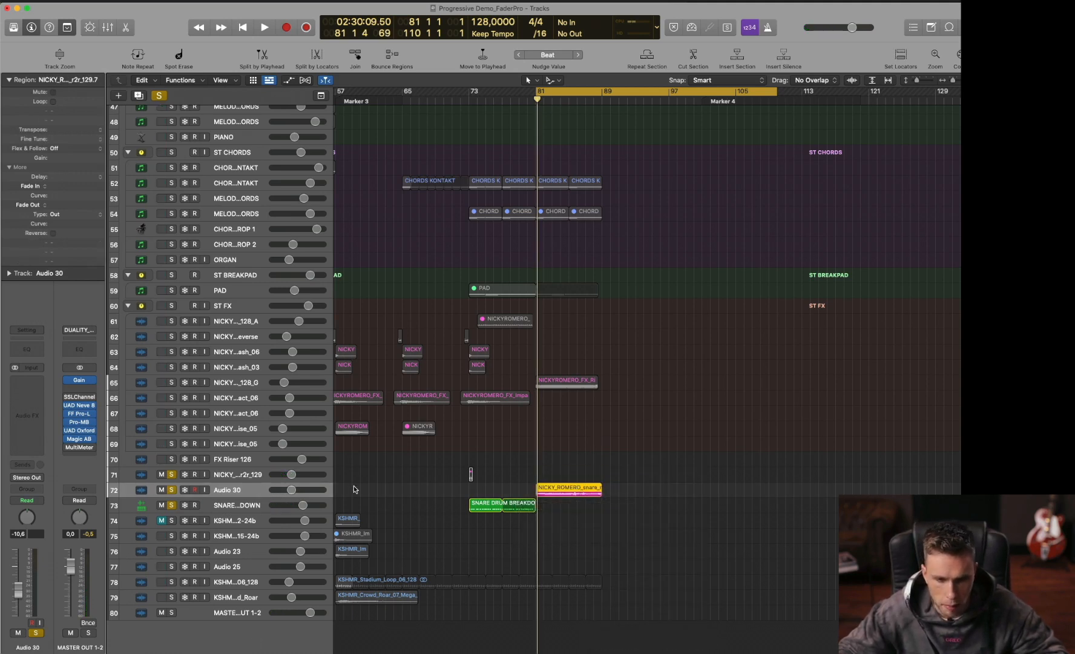
Rename the new audio track as SNARE BREAKDOWN DOUBLE
{"action": "double_click", "coordinate": [234, 489]}
{"action": "type", "text": "SNARE BRE"}
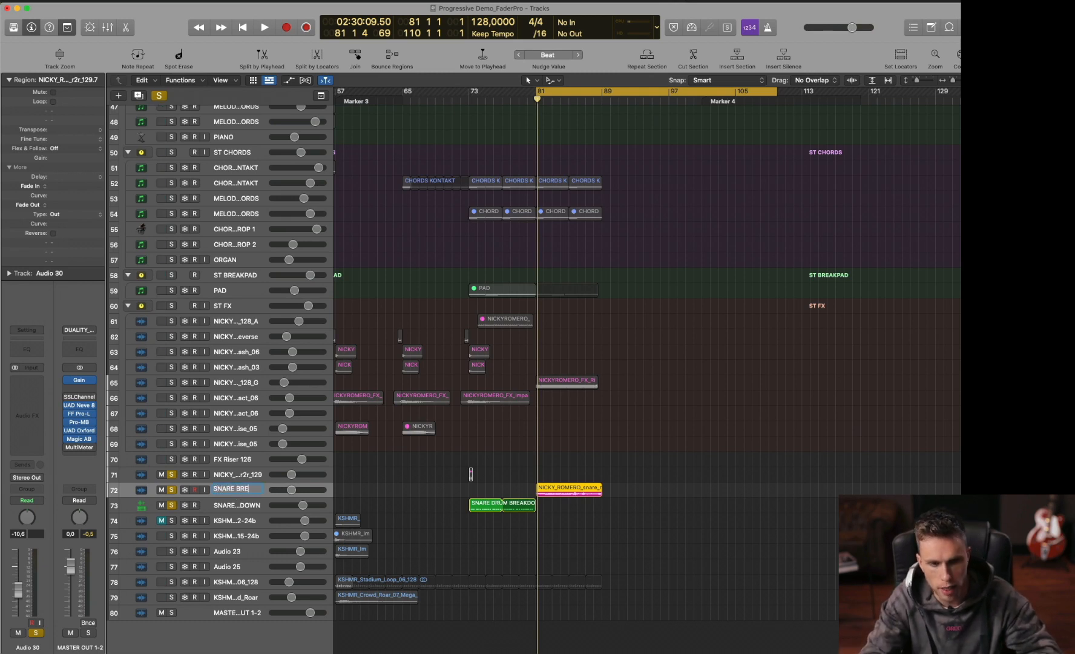
{"action": "key", "text": "Return"}
{"action": "key", "text": "t"}
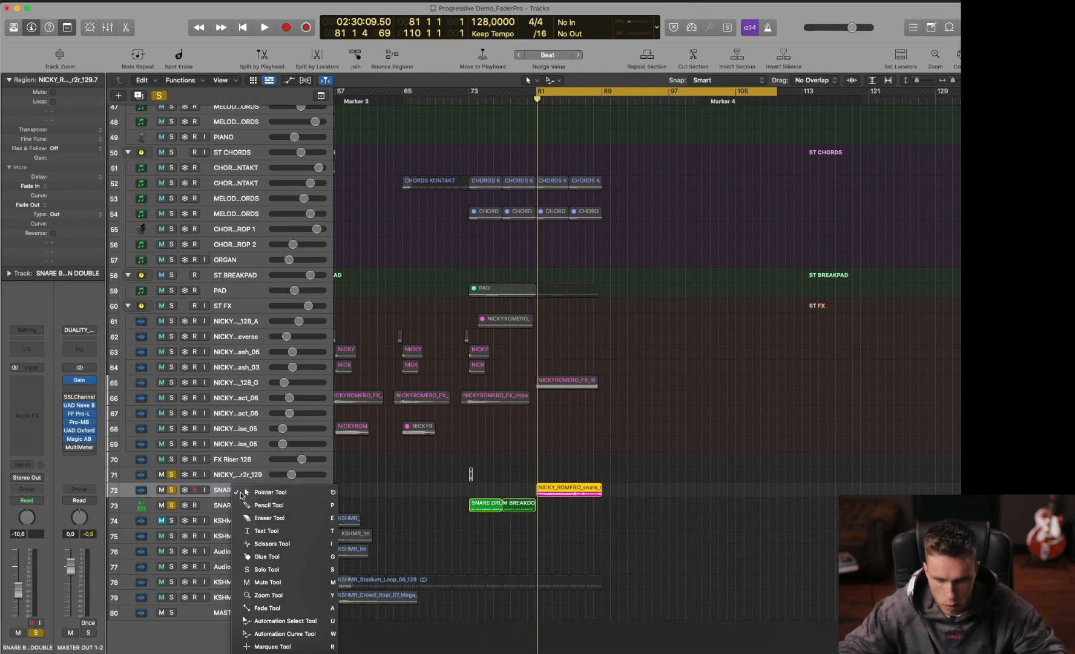
{"action": "key", "text": "Escape"}
Copy the Compressor and EnVerb from SNARE DRUM BREAKDOWN to the SNARE BREAKDOWN DOUBLE track in the mixer
{"action": "key", "text": "x"}
{"action": "scroll", "coordinate": [529, 526], "scroll_direction": "right", "scroll_amount": 10}
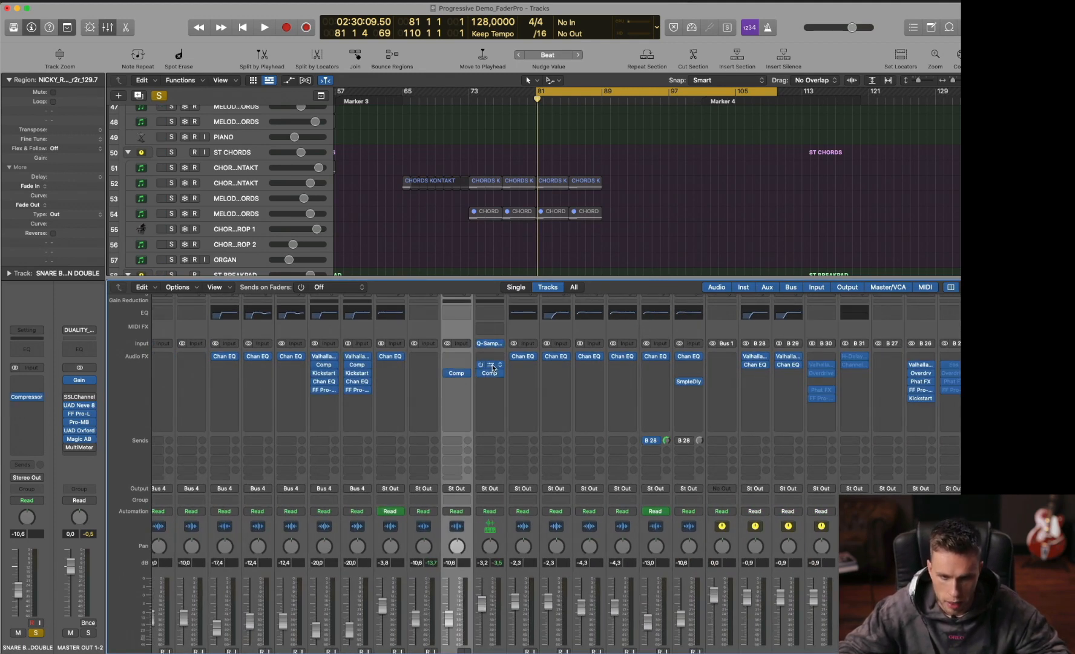
{"action": "key", "text": "x"}
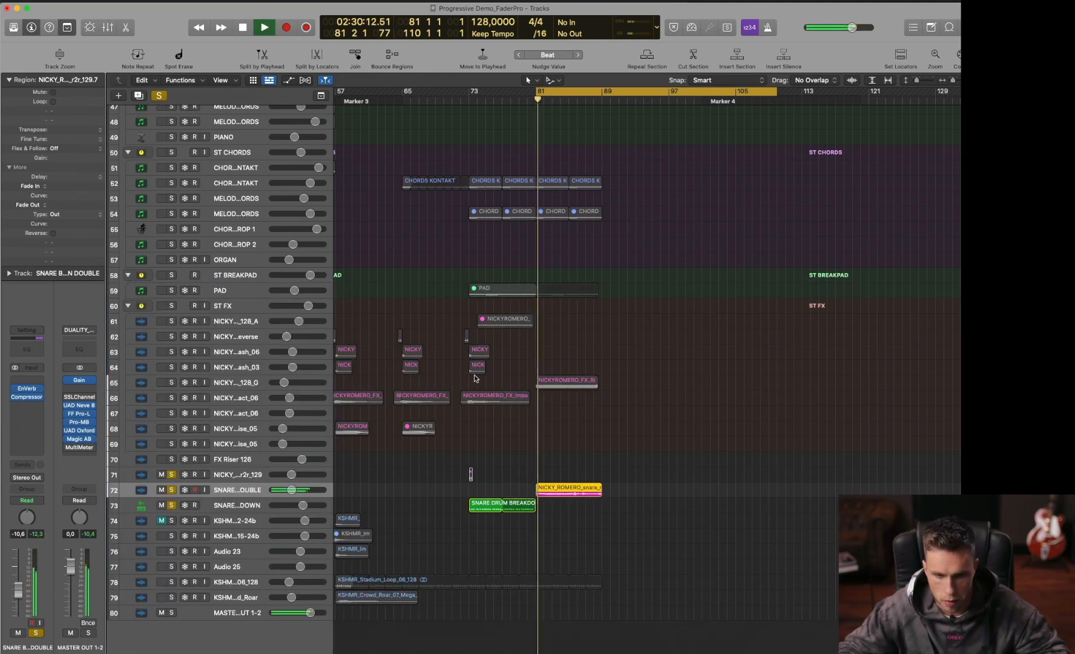
Set the cycle range from bar 80 to bar 98 and play the soloed snare tracks across the transition
{"action": "left_click", "coordinate": [223, 507]}
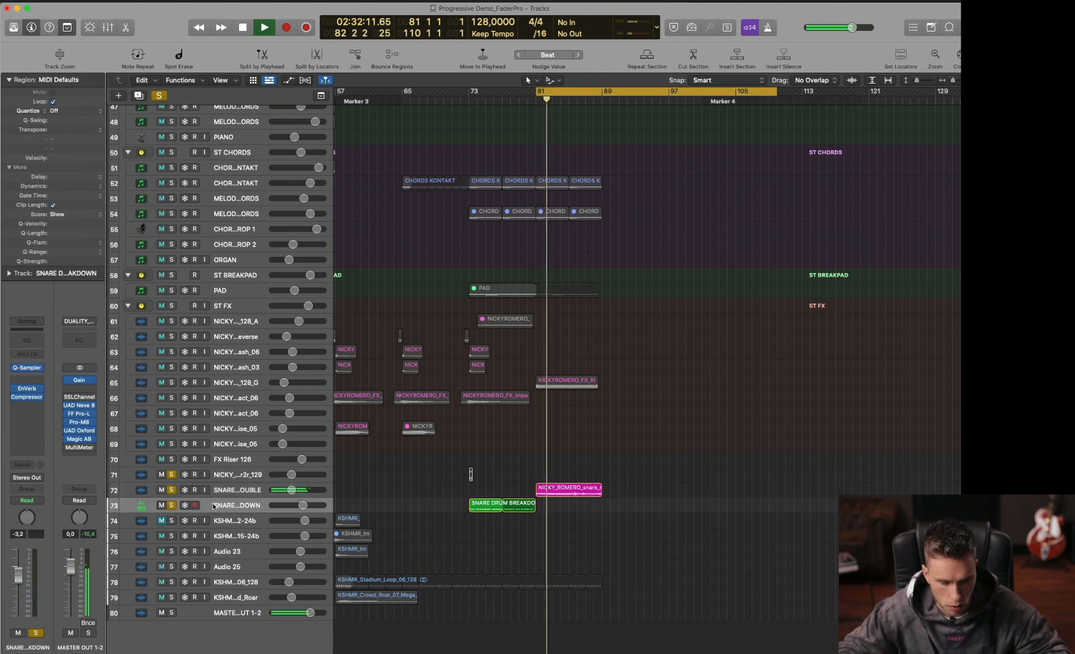
{"action": "left_click", "coordinate": [531, 94]}
{"action": "left_click_drag", "start_coordinate": [528, 95], "coordinate": [674, 95]}
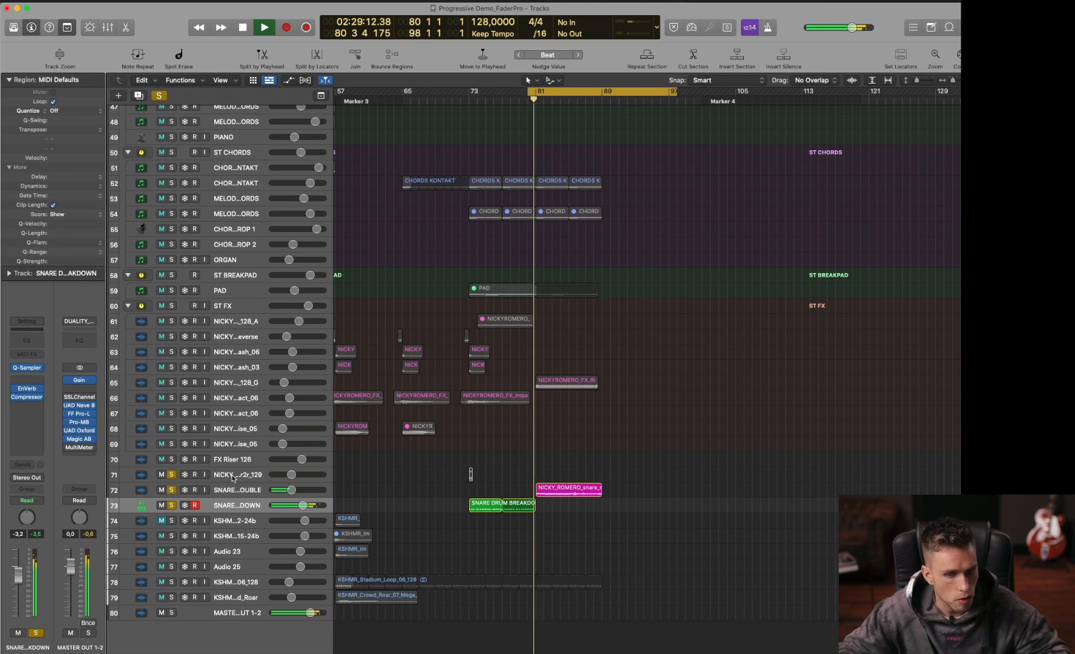
{"action": "key", "text": "space"}
Set the SNARE BREAKDOWN DOUBLE track's volume to -4.3 dB and listen to it unmuted in the full mix
{"action": "left_click", "coordinate": [221, 489]}
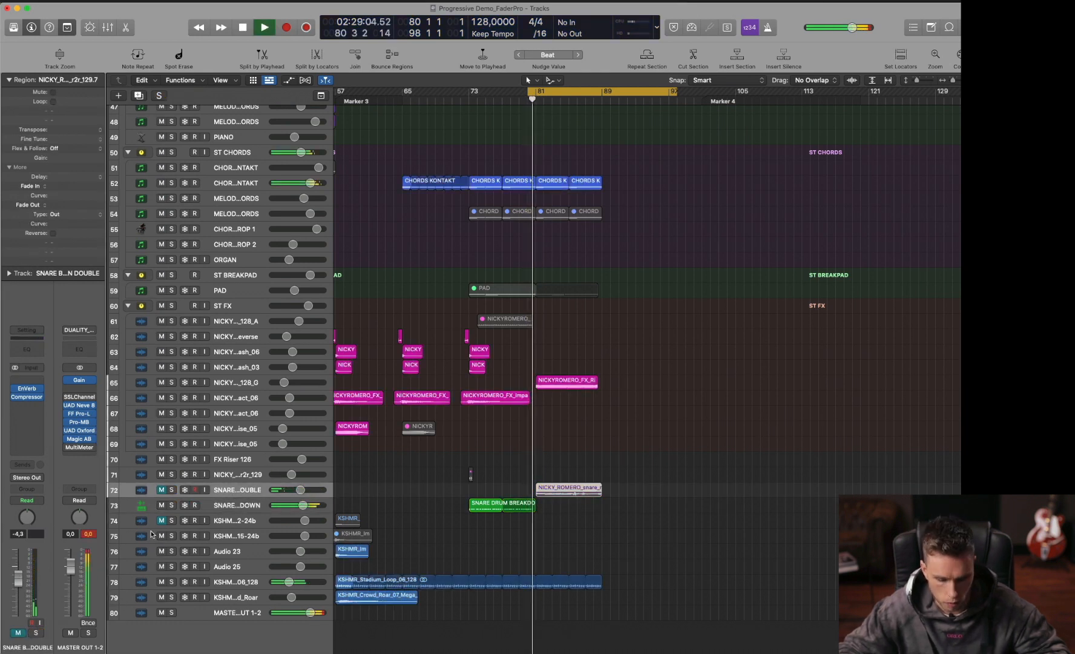
{"action": "key", "text": "ctrl+m"}
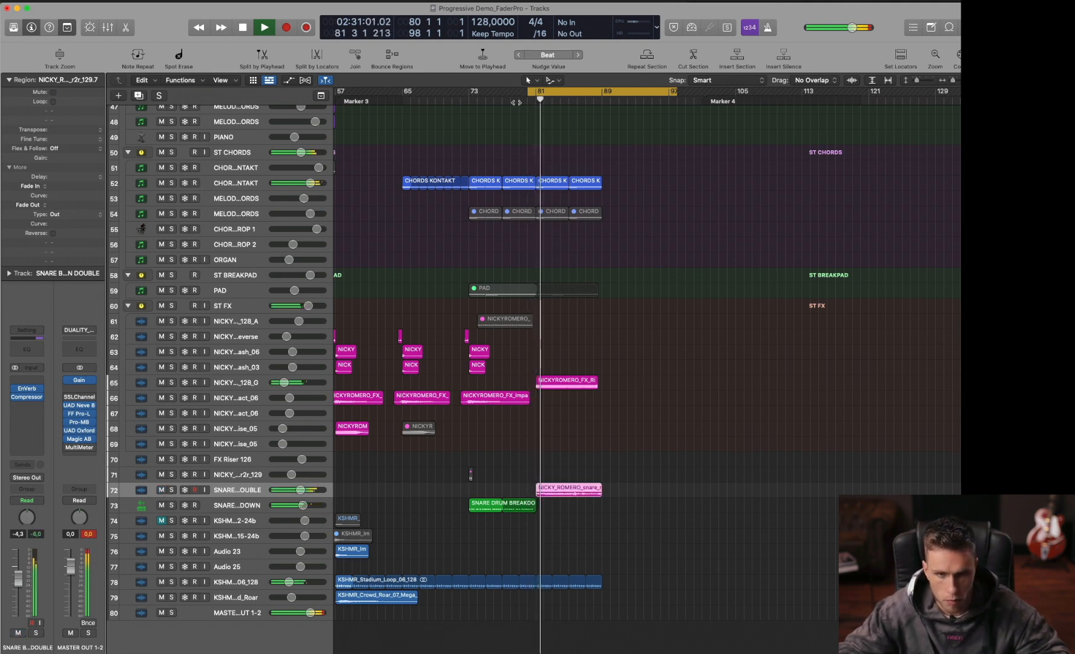
{"action": "left_click", "coordinate": [519, 101]}
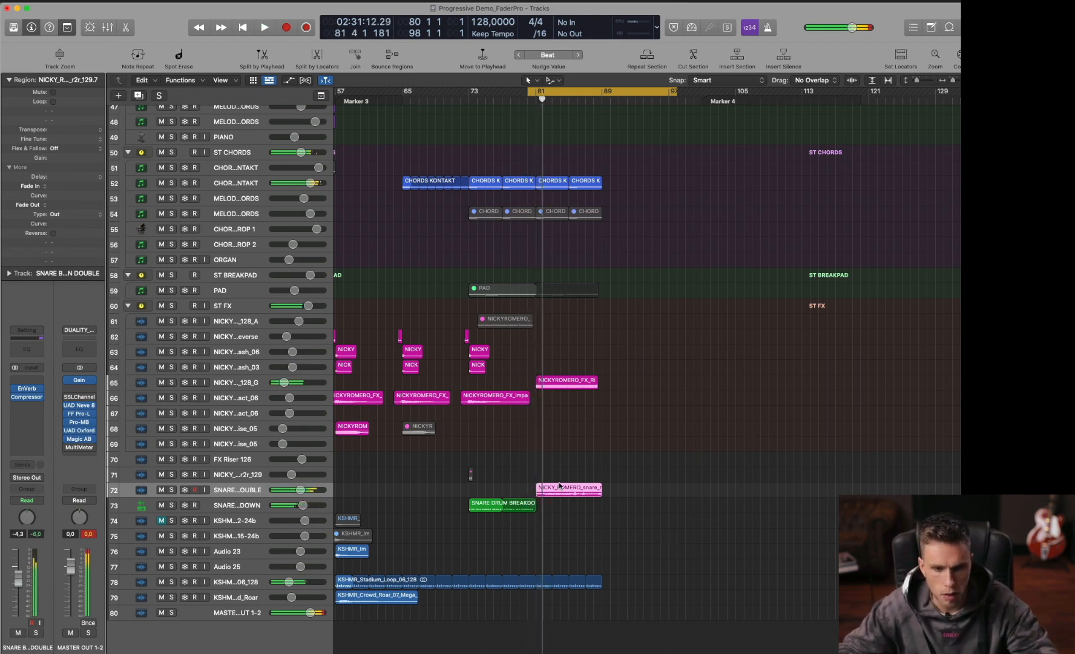
Delete the audio snare roll at bar 81 and copy the SNARE DRUM BREAKDOWN region there, looped up to bar 89
{"action": "left_click_drag", "start_coordinate": [494, 467], "coordinate": [601, 528]}
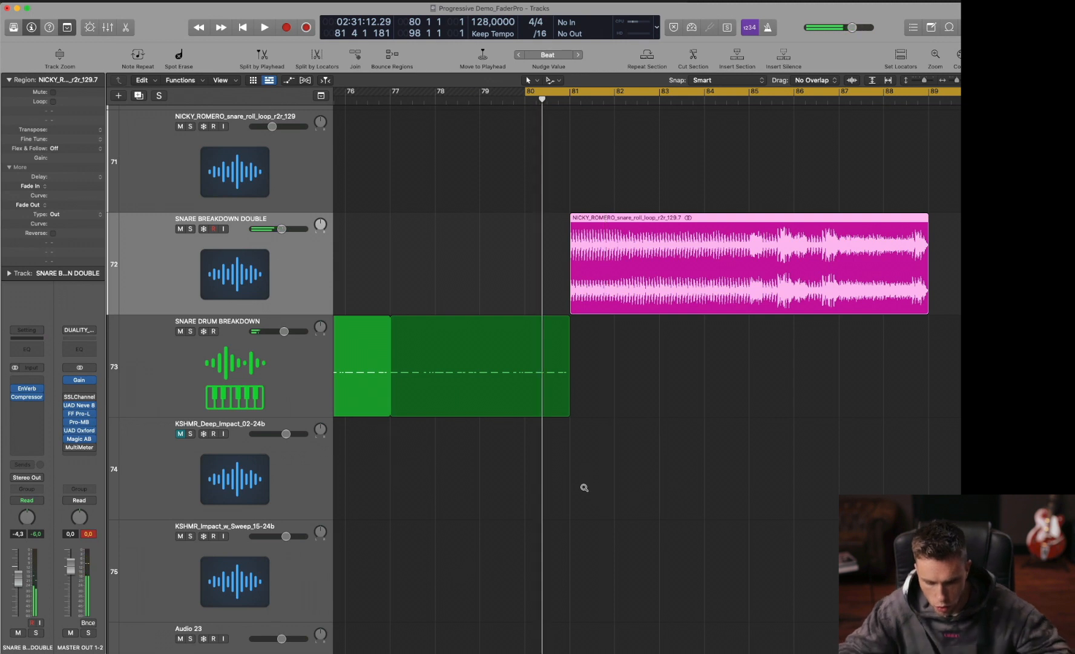
{"action": "left_click", "coordinate": [584, 488]}
{"action": "left_click_drag", "start_coordinate": [534, 502], "coordinate": [598, 503]}
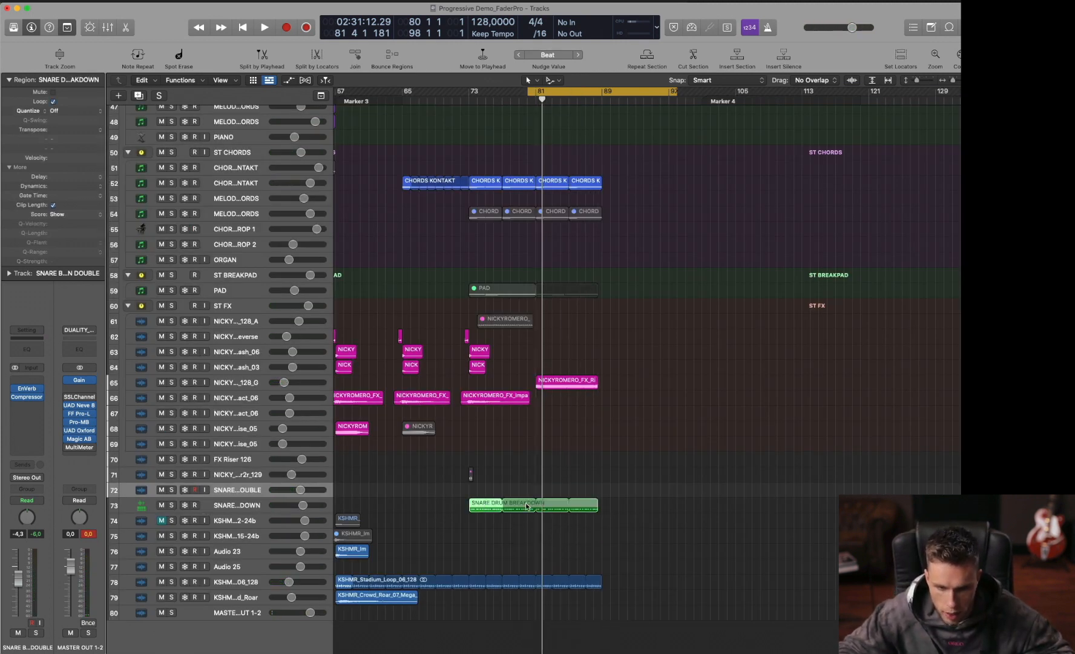
{"action": "left_click_drag", "start_coordinate": [527, 506], "coordinate": [594, 507]}
{"action": "key", "text": "space"}
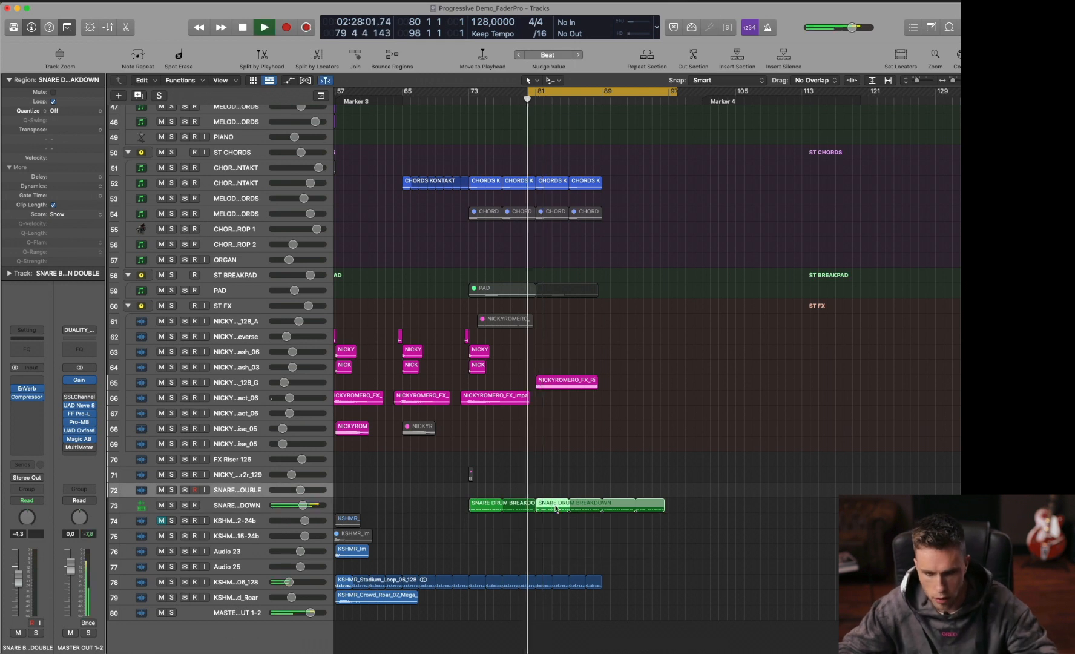
{"action": "left_click_drag", "start_coordinate": [664, 506], "coordinate": [603, 505]}
Open the copied snare region's notes, shorten the first C3 note at bar 81, and add a short copy an eighth note after it
{"action": "double_click", "coordinate": [550, 506]}
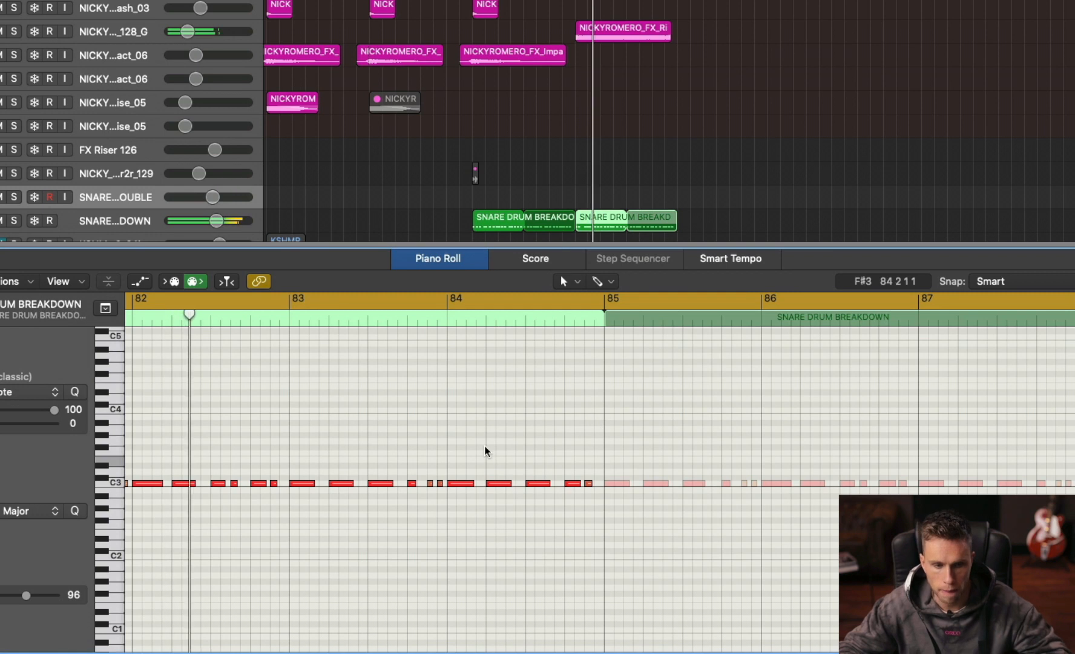
{"action": "scroll", "coordinate": [483, 449], "scroll_direction": "left", "scroll_amount": 8}
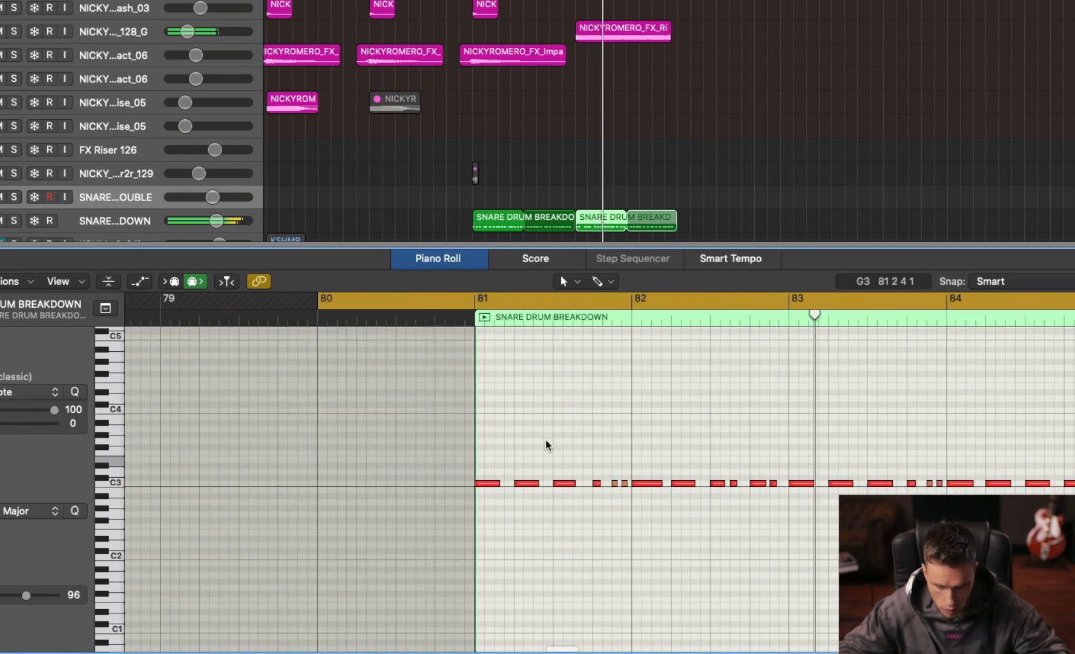
{"action": "mouse_move", "coordinate": [497, 483]}
{"action": "left_mouse_down"}
{"action": "mouse_move", "coordinate": [511, 489]}
{"action": "mouse_move", "coordinate": [491, 487]}
{"action": "left_mouse_up"}
{"action": "key", "text": "super+z"}
{"action": "left_click_drag", "start_coordinate": [596, 489], "coordinate": [498, 487]}
{"action": "key", "text": "space"}
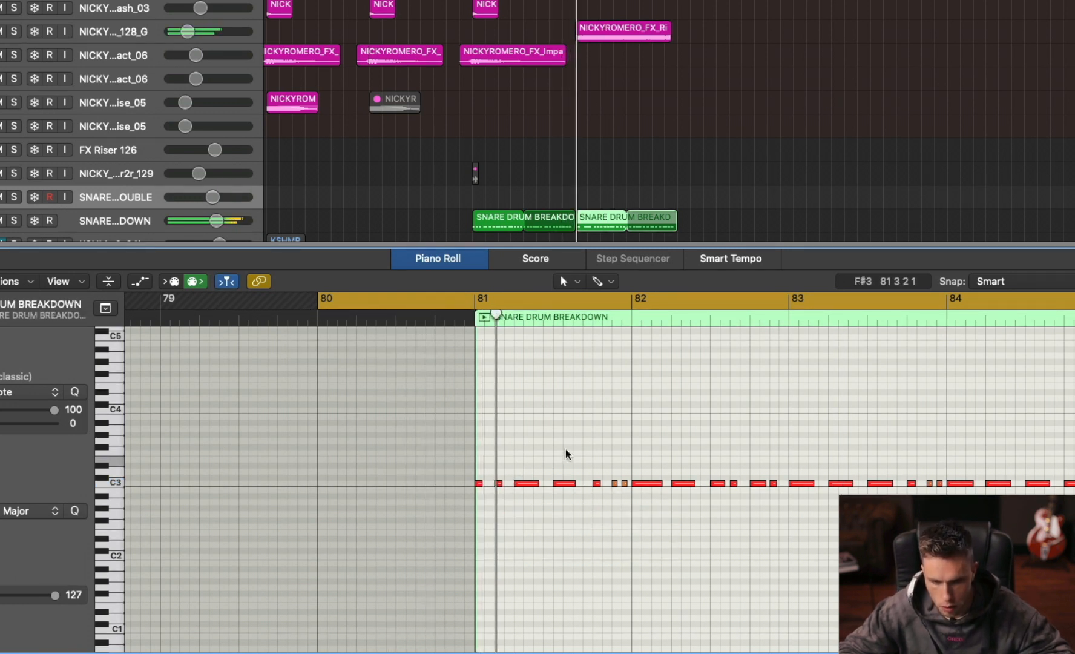
Copy the short C3 notes along bar 81 in steady eighths, placing one at 81 3 3, and play the result
{"action": "left_click_drag", "start_coordinate": [539, 485], "coordinate": [578, 487]}
{"action": "key", "text": "space"}
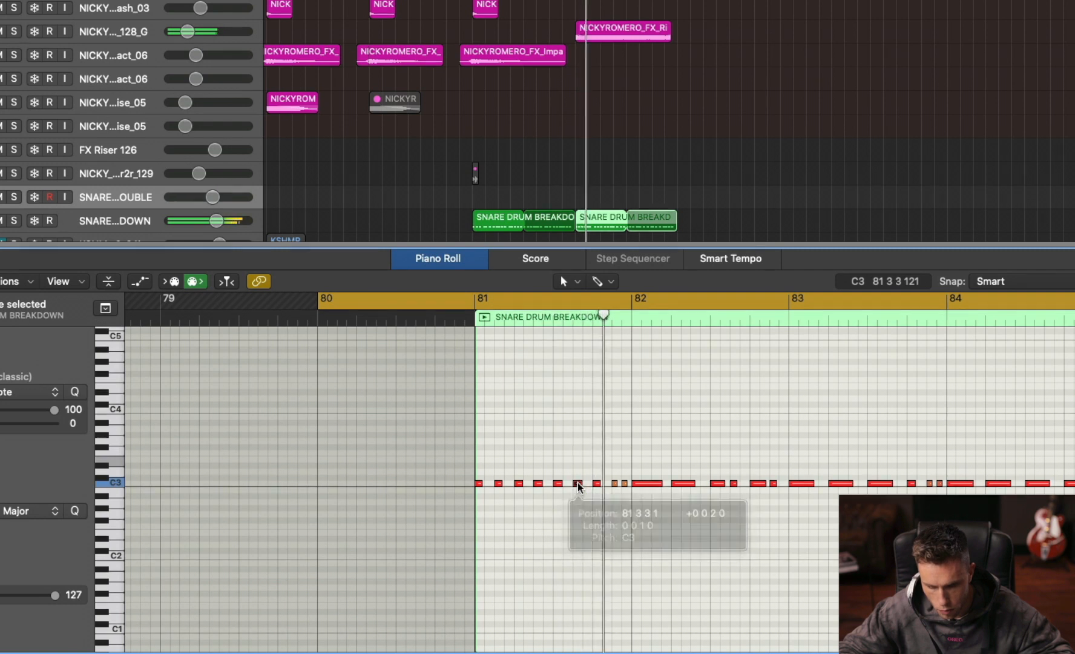
{"action": "left_click", "coordinate": [580, 459]}
{"action": "key", "text": "space"}
{"action": "key", "text": "space"}
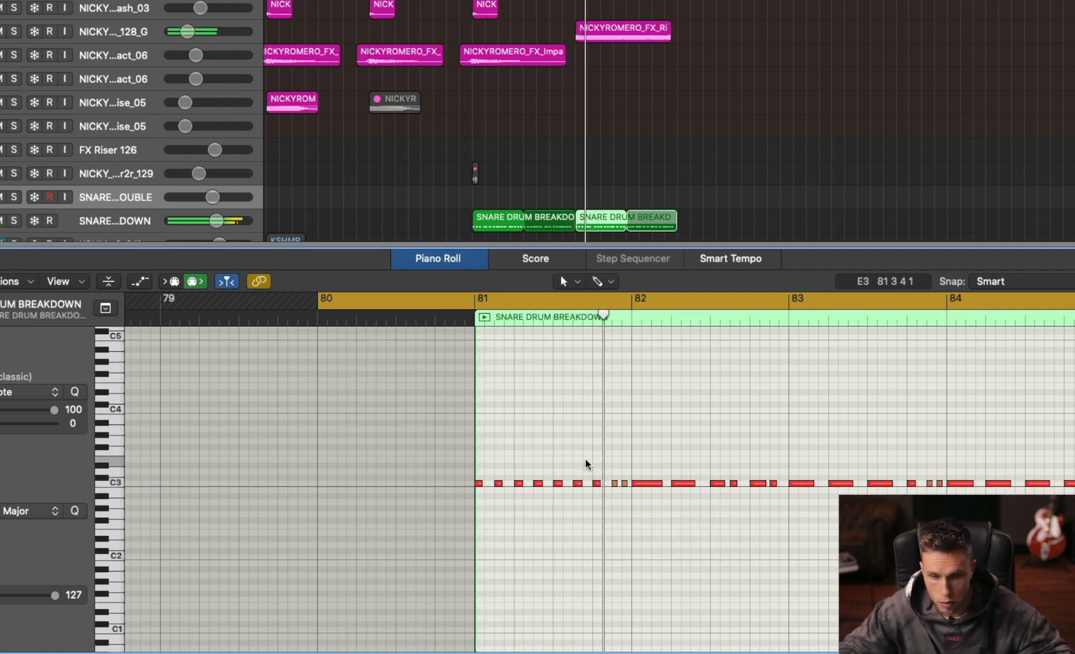
Delete the C3 notes in bar 82 and copy bar 81's short-note pattern into it
{"action": "left_click_drag", "start_coordinate": [648, 472], "coordinate": [766, 502]}
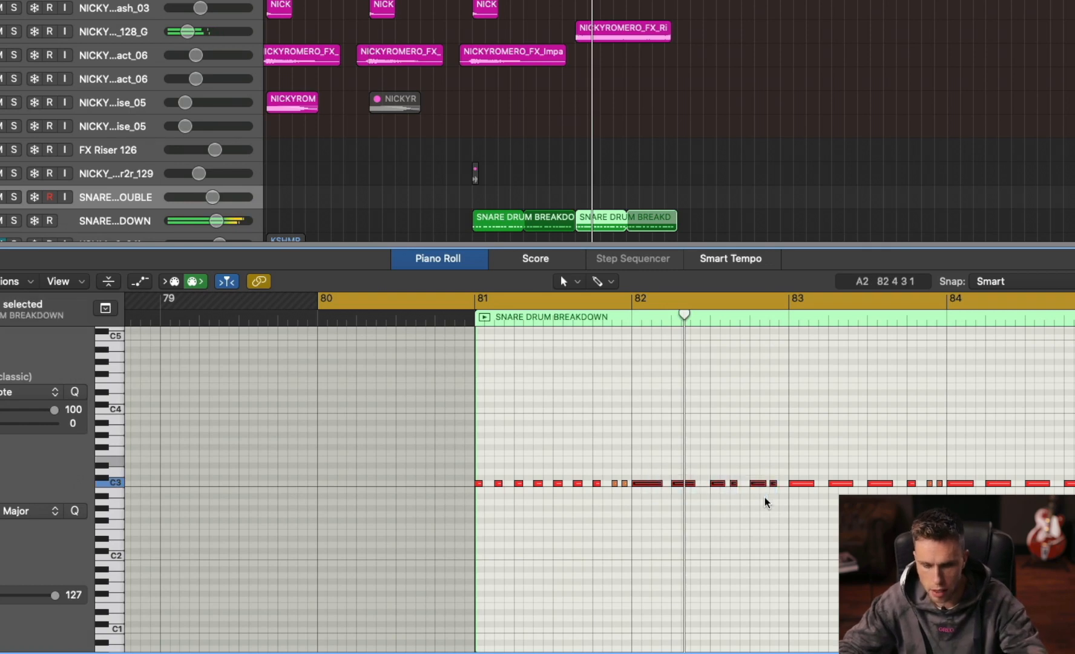
{"action": "key", "text": "Delete"}
{"action": "left_click_drag", "start_coordinate": [725, 465], "coordinate": [636, 491]}
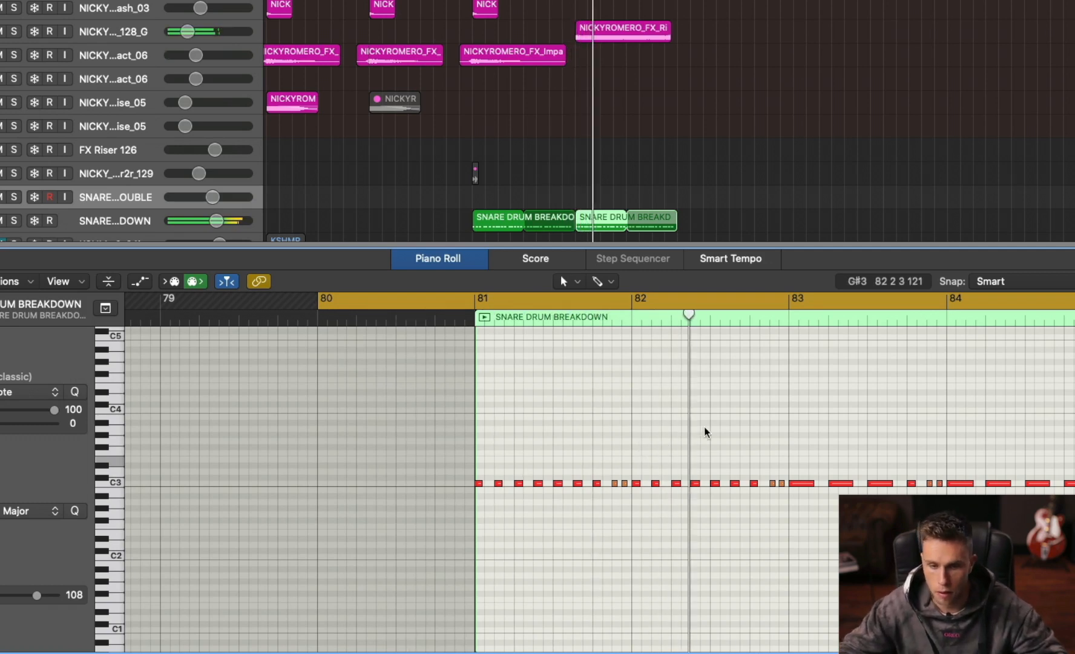
Delete the C3 notes in bar 83 of the snare region and copy the steady short-note pattern into it
{"action": "scroll", "coordinate": [710, 424], "scroll_direction": "right", "scroll_amount": 3}
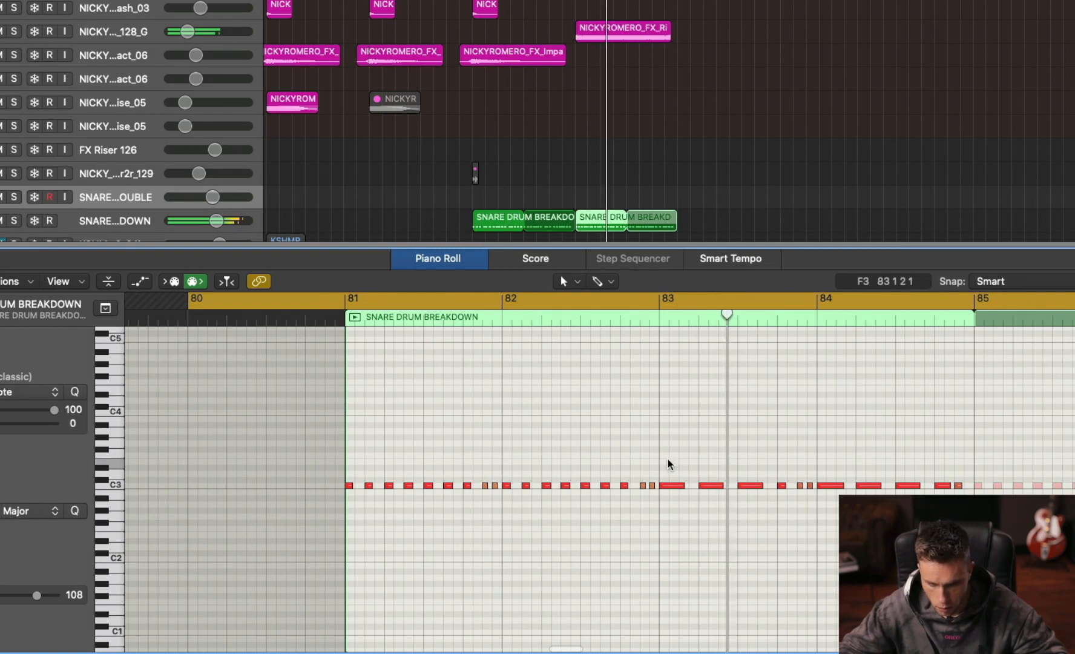
{"action": "left_click_drag", "start_coordinate": [668, 464], "coordinate": [809, 500]}
{"action": "key", "text": "Delete"}
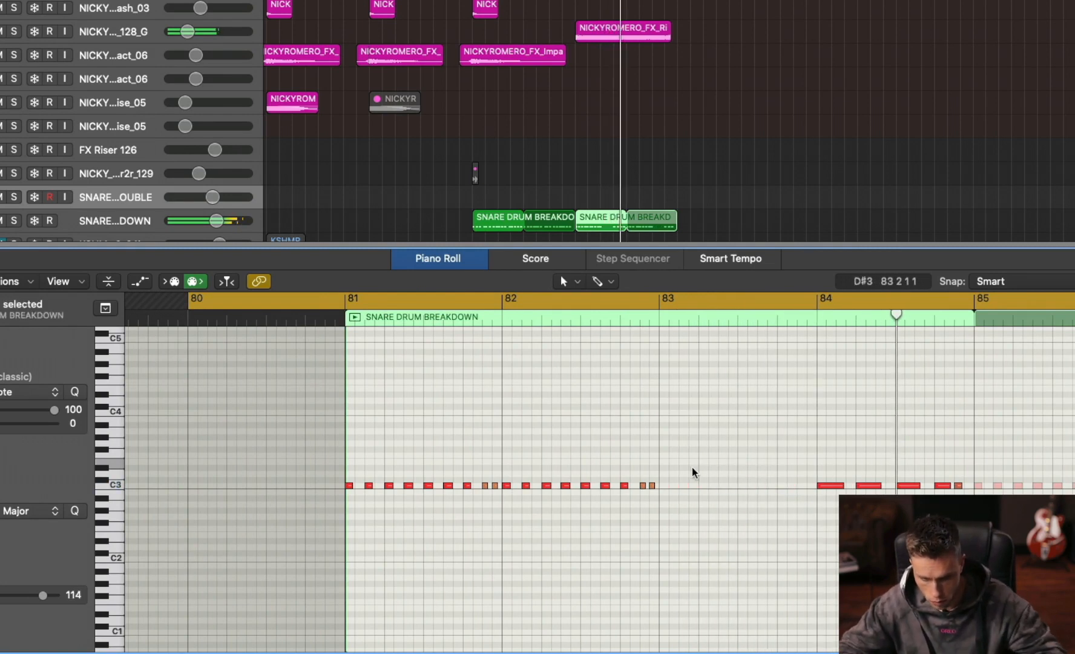
{"action": "left_click_drag", "start_coordinate": [693, 473], "coordinate": [667, 489]}
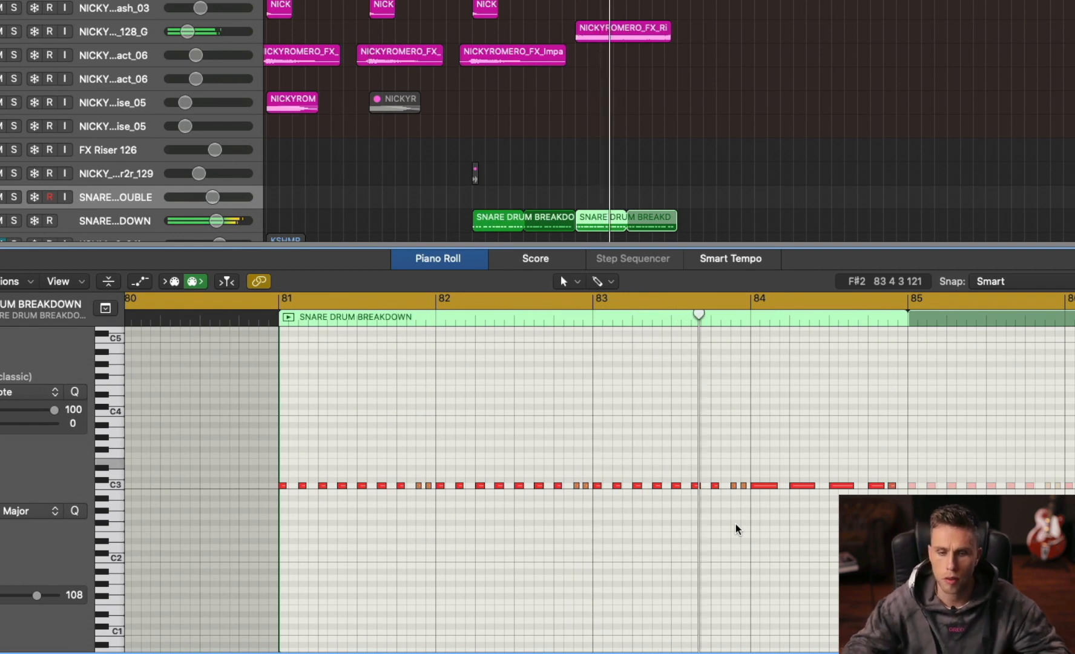
Delete the long C3 notes in bar 84 and fill the bar with the same short-note pattern
{"action": "left_click_drag", "start_coordinate": [769, 468], "coordinate": [873, 501]}
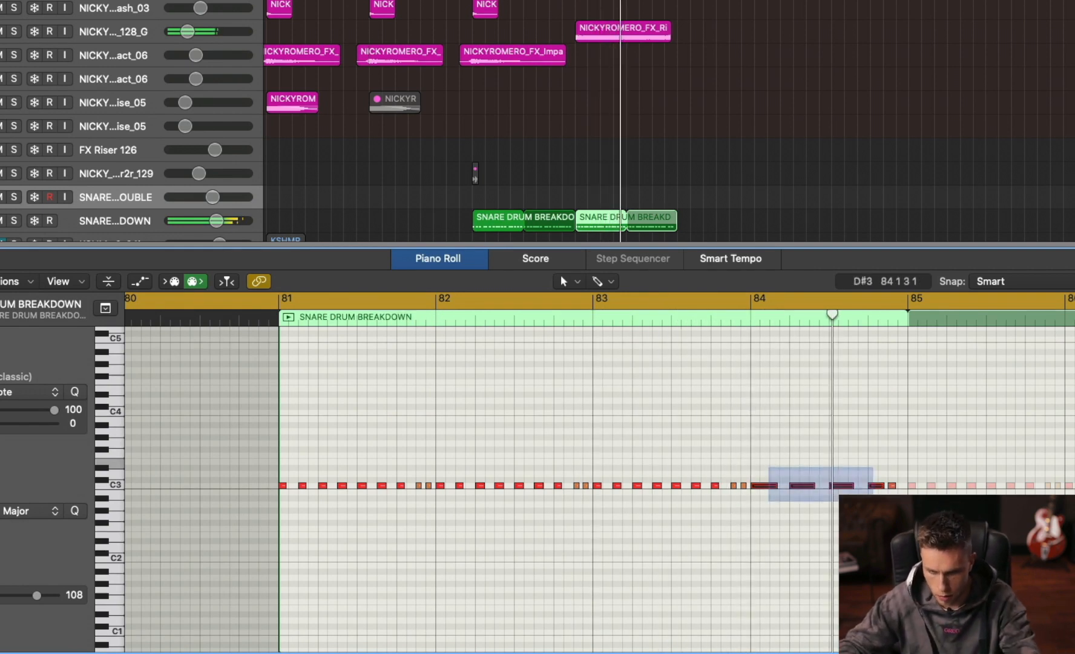
{"action": "key", "text": "Delete"}
{"action": "left_click_drag", "start_coordinate": [803, 458], "coordinate": [751, 483]}
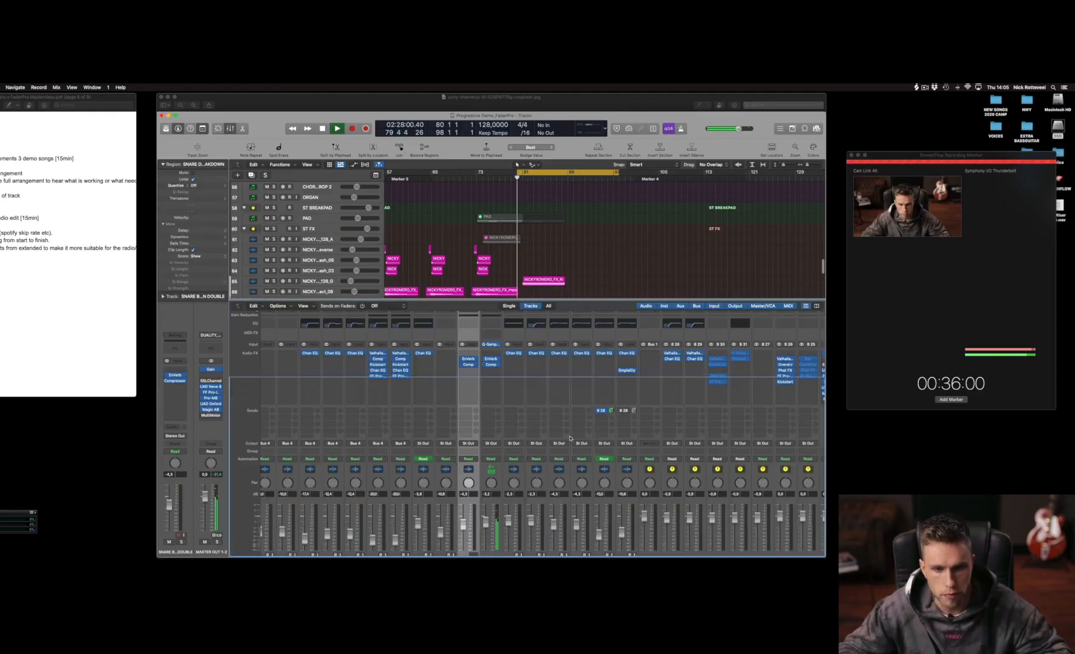
Return to the full arrangement and copy the edited snare region from bar 81 to bar 85 in place of its loop
{"action": "key", "text": "x"}
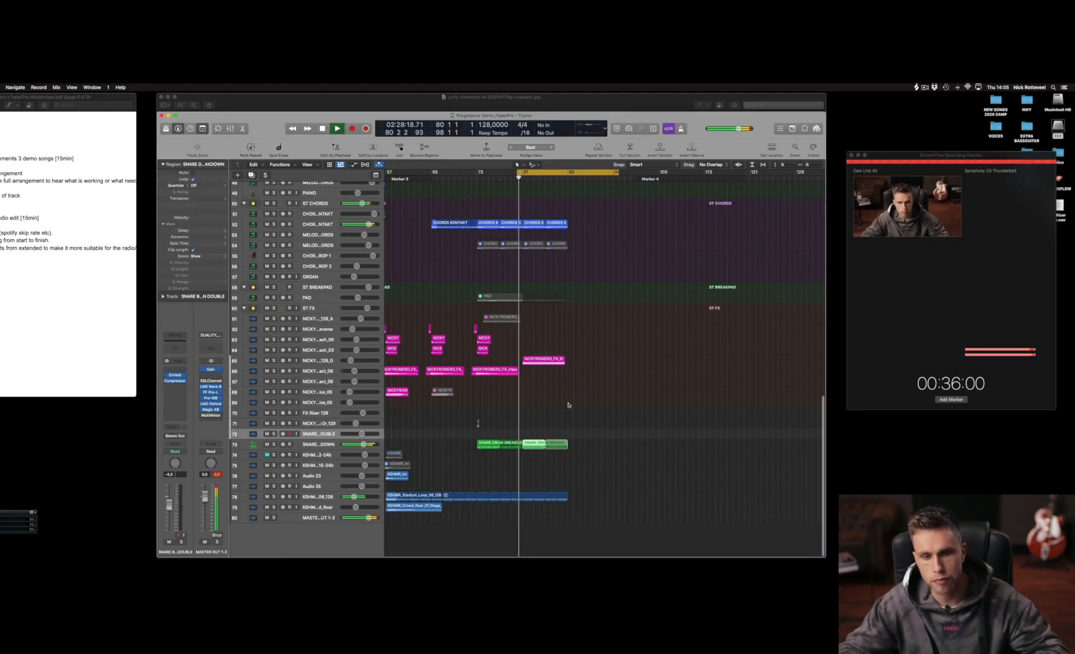
{"action": "left_click", "coordinate": [615, 367]}
{"action": "key", "text": "t"}
{"action": "key", "text": "Escape"}
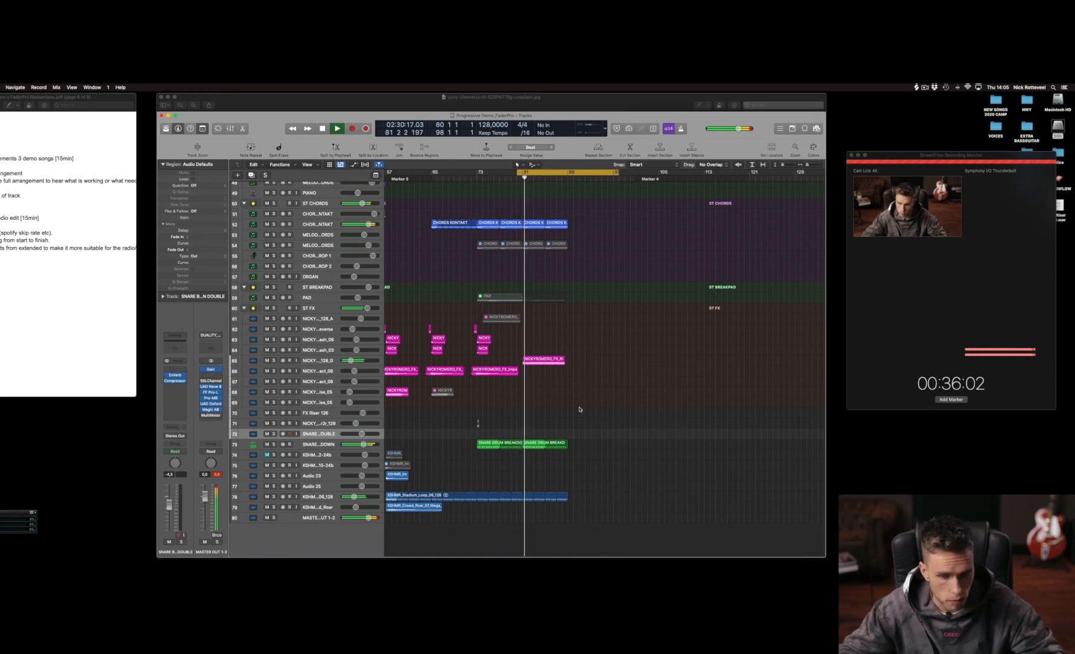
{"action": "left_click_drag", "start_coordinate": [532, 444], "coordinate": [553, 447]}
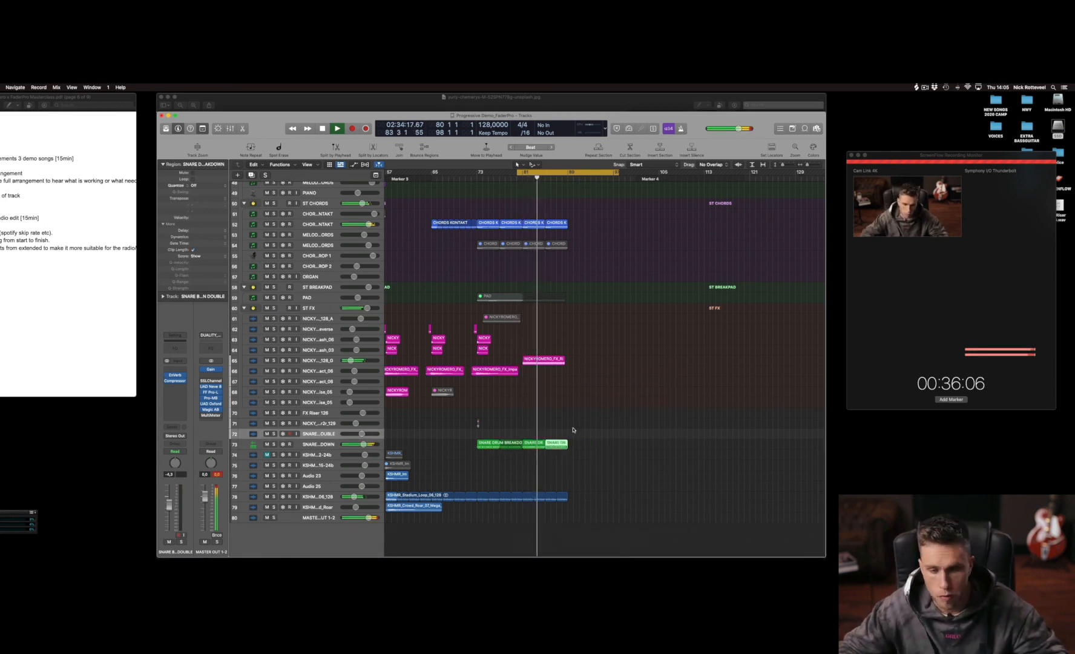
{"action": "left_click", "coordinate": [574, 429]}
{"action": "key", "text": "t"}
{"action": "key", "text": "Escape"}
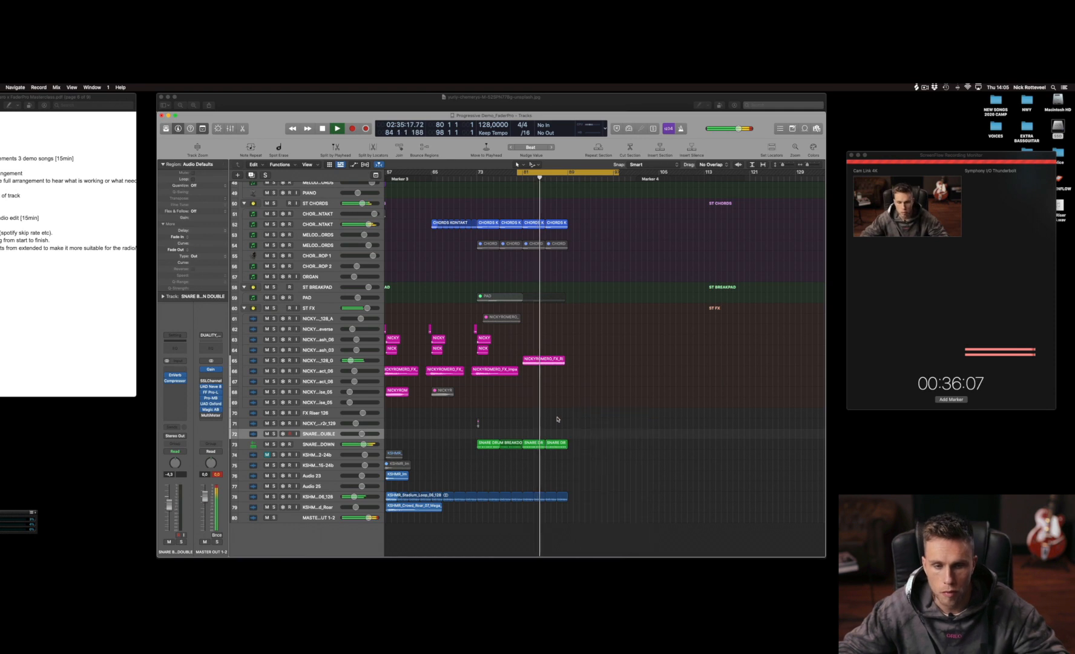
Open the notes of the snare region at bar 85 and set the cycle range to bars 87 to 89
{"action": "left_click", "coordinate": [549, 172]}
{"action": "left_click_drag", "start_coordinate": [550, 172], "coordinate": [733, 178]}
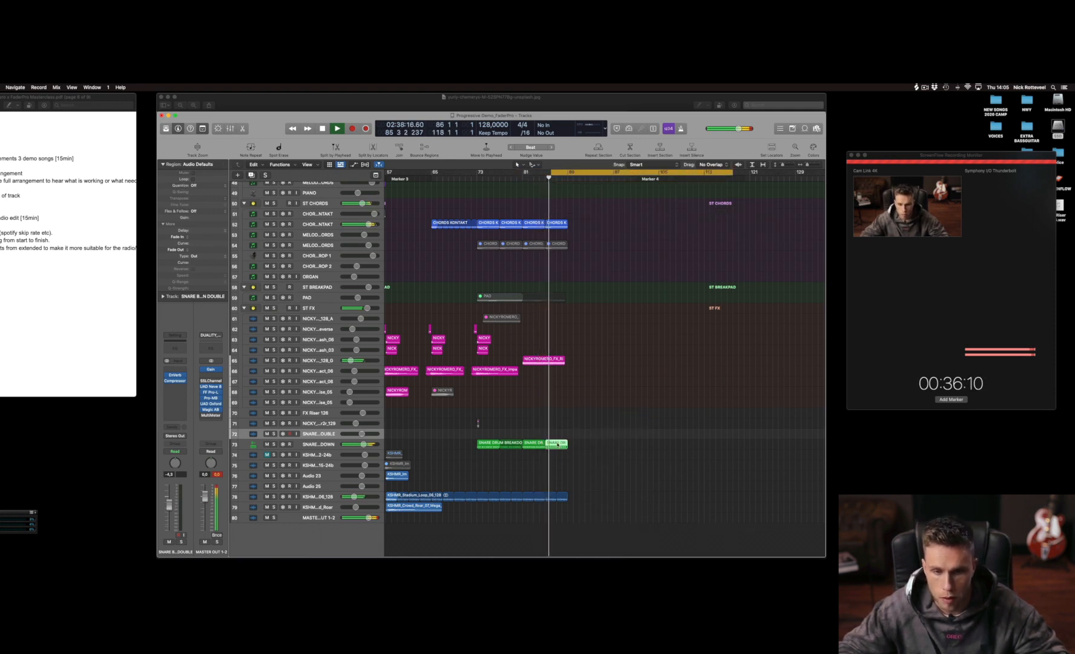
{"action": "double_click", "coordinate": [558, 444]}
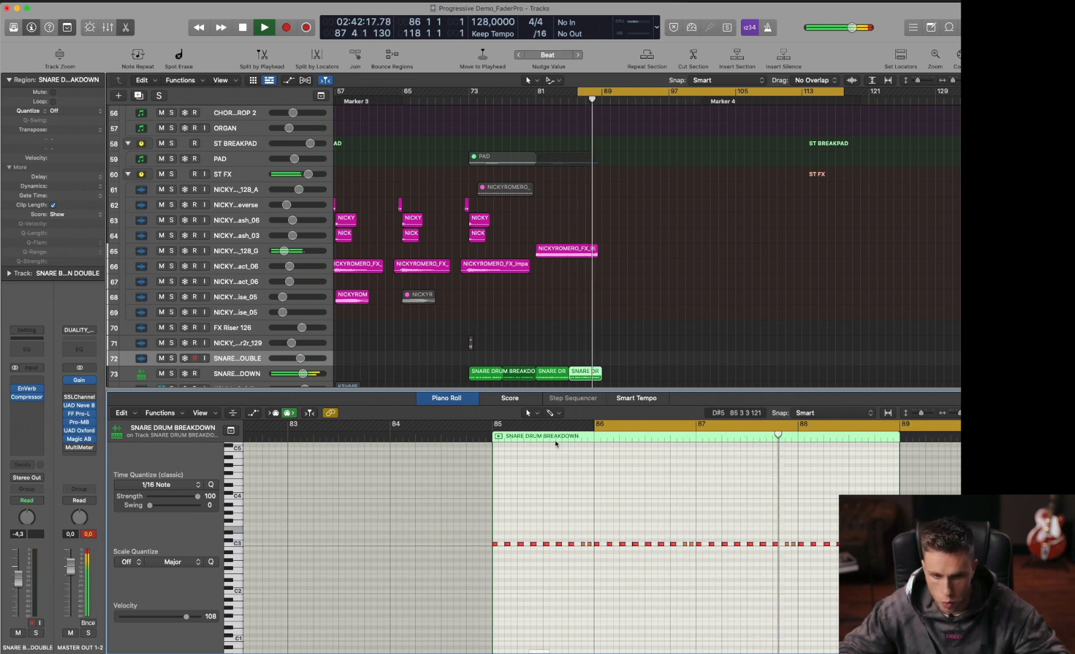
{"action": "key", "text": "u"}
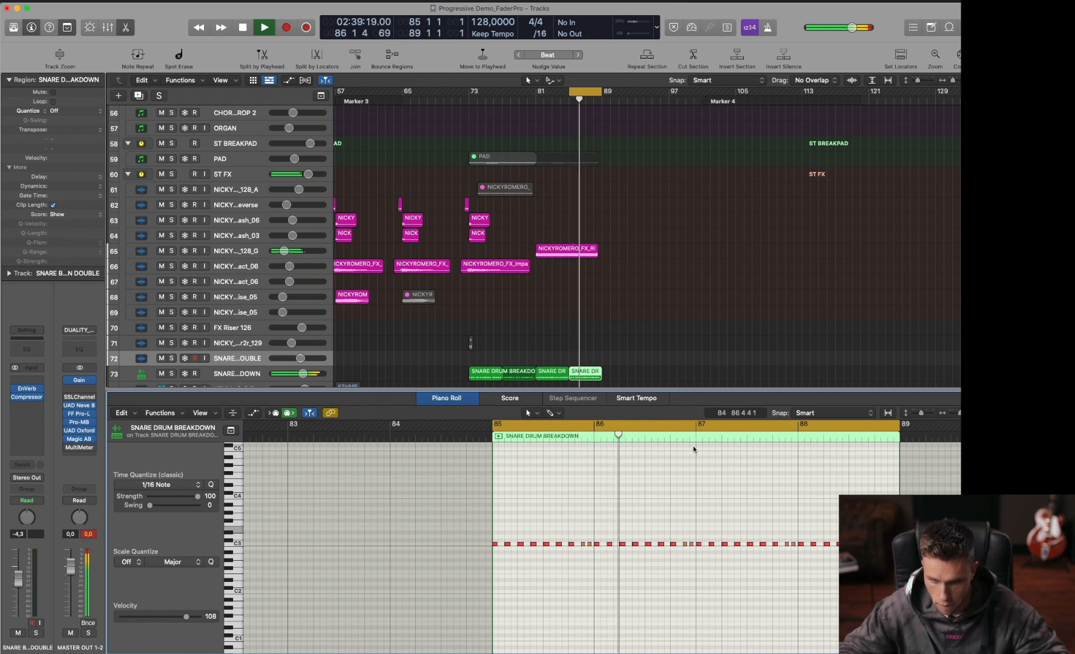
{"action": "left_click_drag", "start_coordinate": [697, 424], "coordinate": [897, 426]}
{"action": "key", "text": "space"}
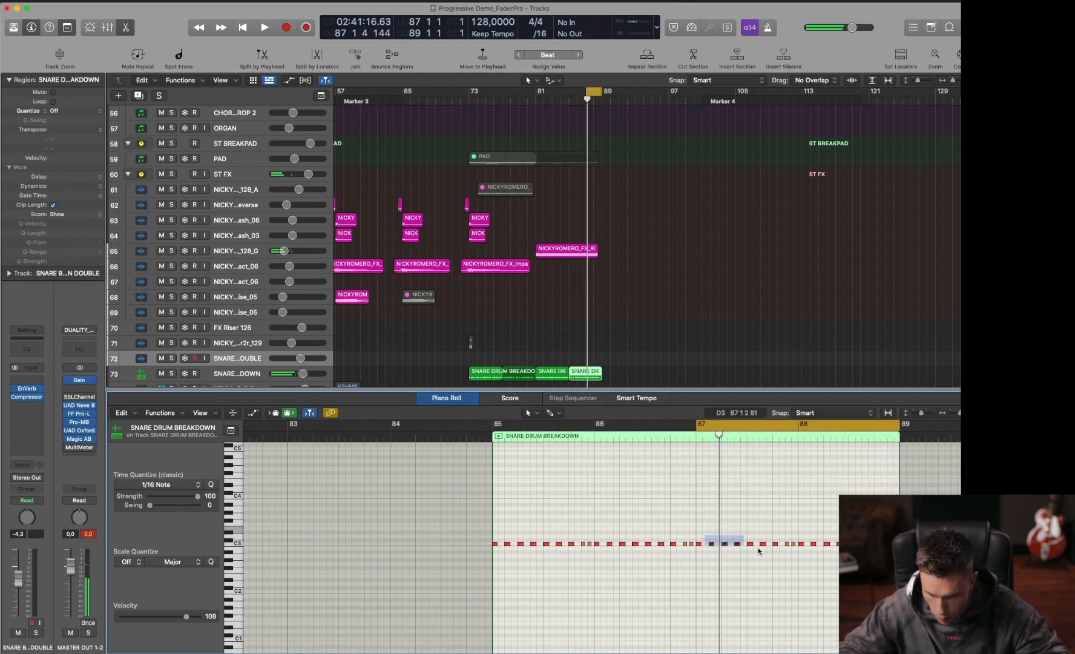
Copy the C3 notes in bar 87 into the gaps between them to make steady sixteenths, and play the result
{"action": "left_click_drag", "start_coordinate": [769, 552], "coordinate": [767, 551]}
{"action": "left_click_drag", "start_coordinate": [631, 504], "coordinate": [900, 633]}
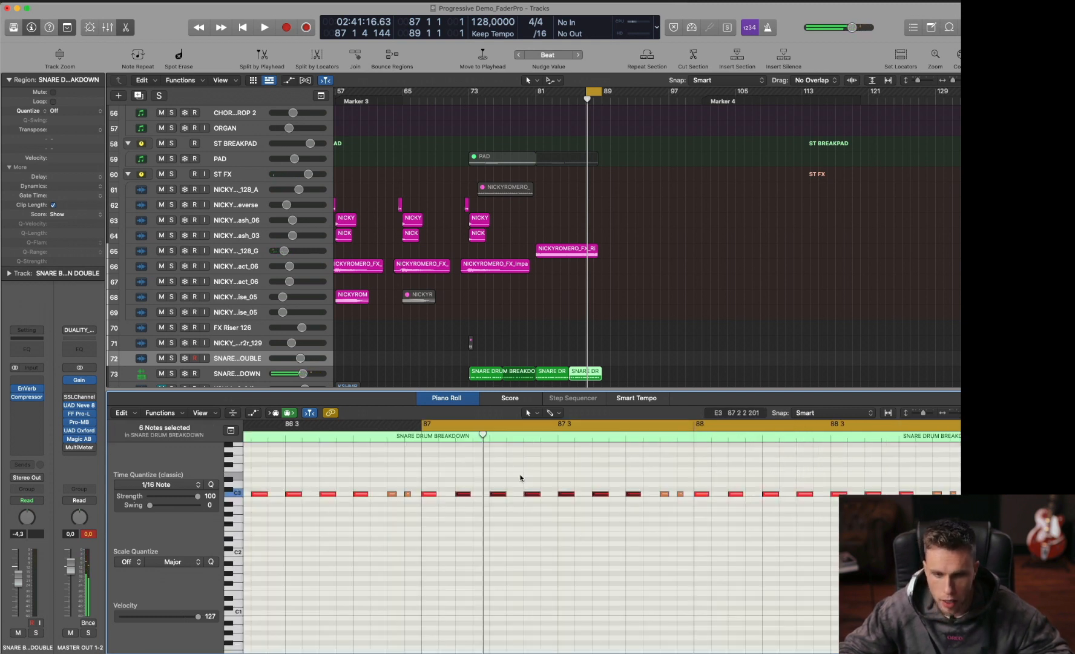
{"action": "left_click", "coordinate": [646, 478]}
{"action": "left_click_drag", "start_coordinate": [645, 478], "coordinate": [446, 498]}
{"action": "key", "text": "space"}
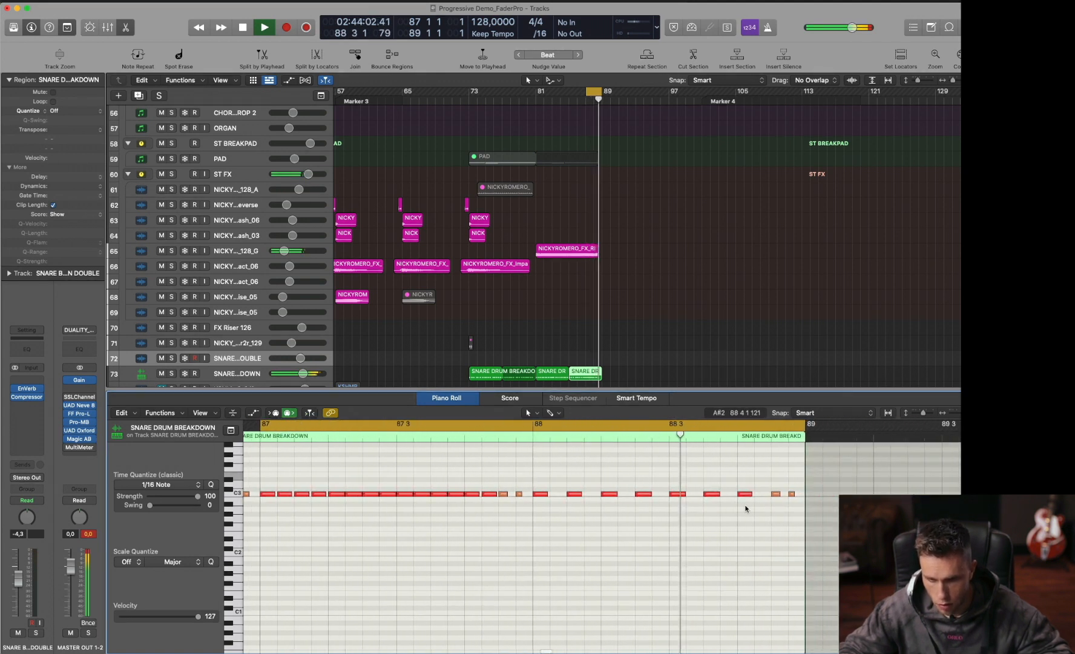
Delete the C3 notes in bar 88, copy bar 87's sixteenth-note pattern into it, and play the result
{"action": "left_click_drag", "start_coordinate": [757, 486], "coordinate": [549, 513]}
{"action": "key", "text": "Delete"}
{"action": "key", "text": "space"}
{"action": "scroll", "coordinate": [558, 510], "scroll_direction": "left", "scroll_amount": 2}
{"action": "left_click_drag", "start_coordinate": [660, 529], "coordinate": [336, 487]}
{"action": "left_click_drag", "start_coordinate": [708, 538], "coordinate": [616, 495]}
{"action": "left_click", "coordinate": [673, 518]}
{"action": "key", "text": "space"}
{"action": "scroll", "coordinate": [720, 524], "scroll_direction": "right", "scroll_amount": 1}
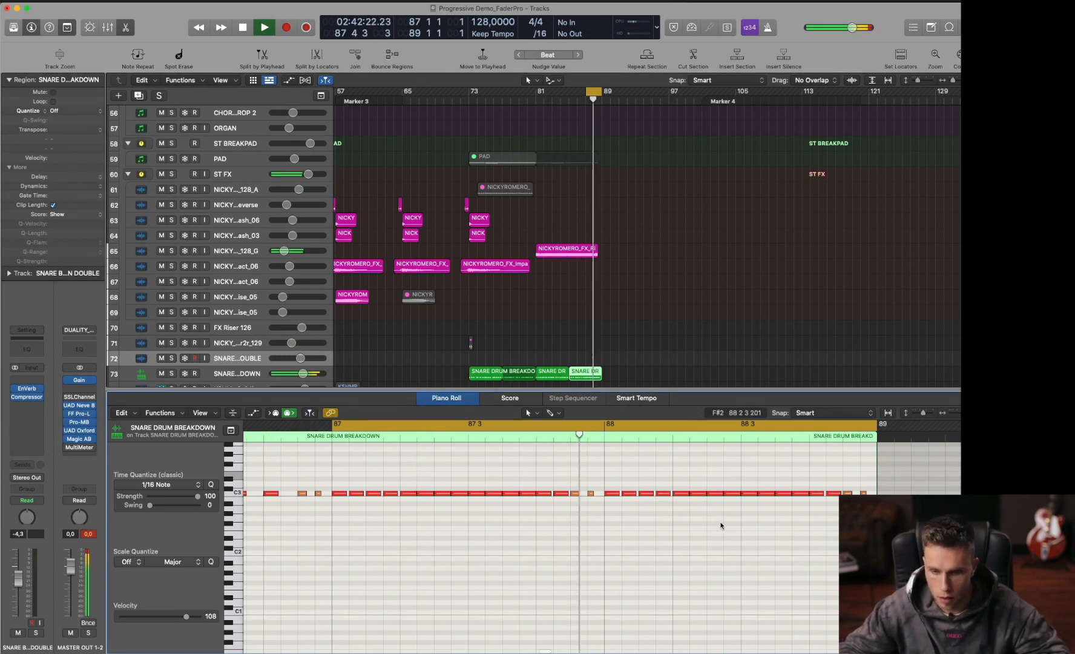
Shorten the C3 notes in bar 88 and copy them into the gaps to double the roll's density, then audition it
{"action": "left_click_drag", "start_coordinate": [828, 510], "coordinate": [584, 494]}
{"action": "key", "text": "space"}
{"action": "key", "text": "space"}
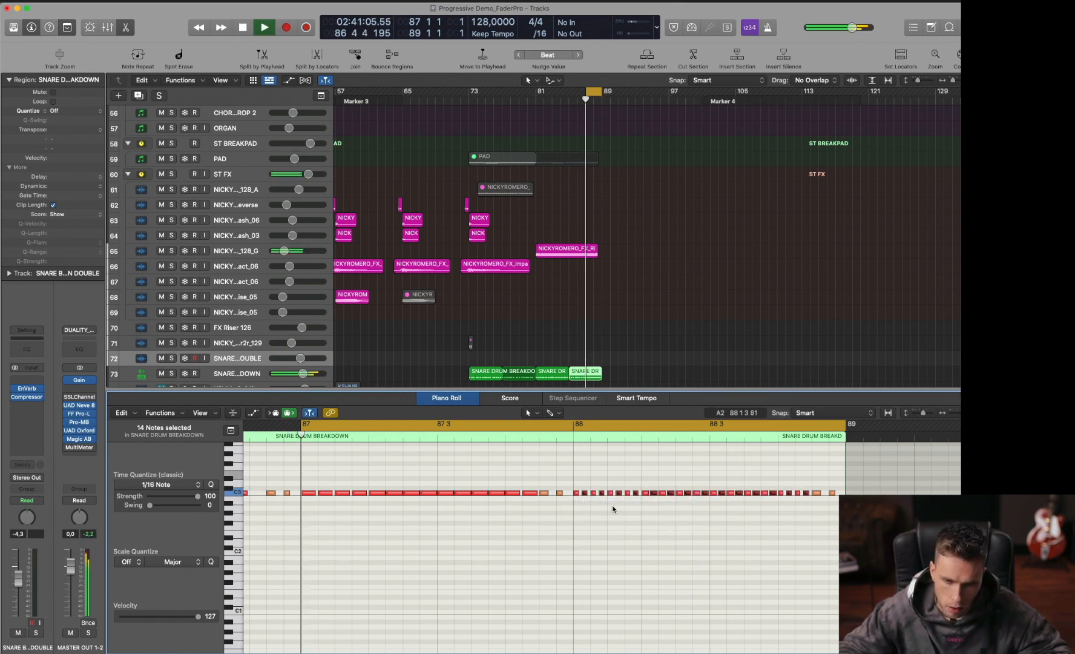
{"action": "left_click", "coordinate": [637, 515]}
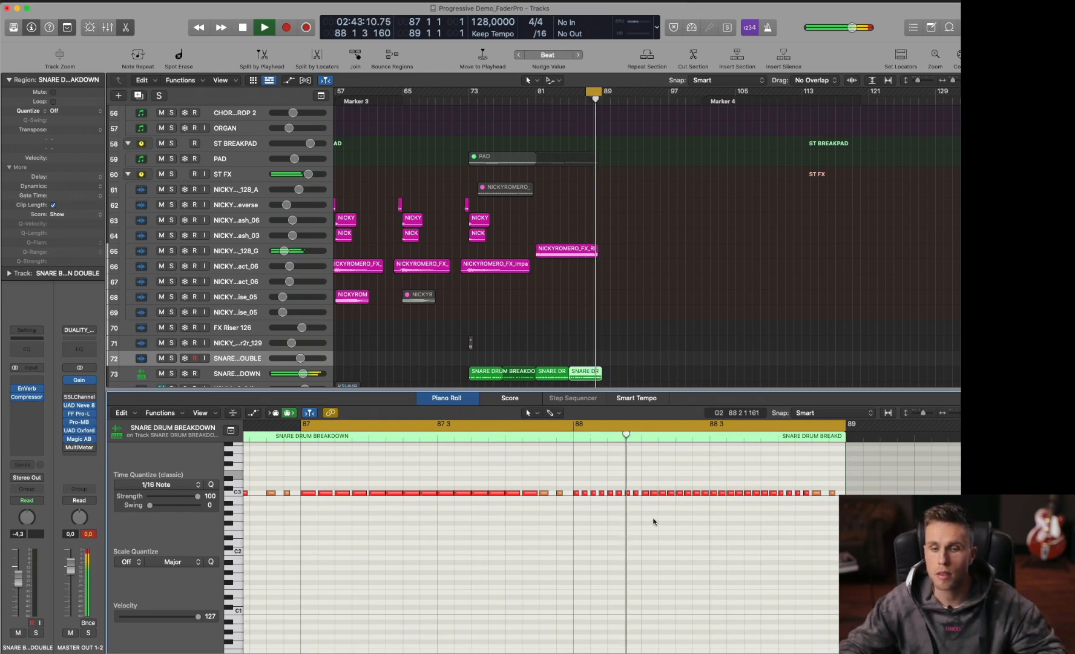
{"action": "key", "text": "space"}
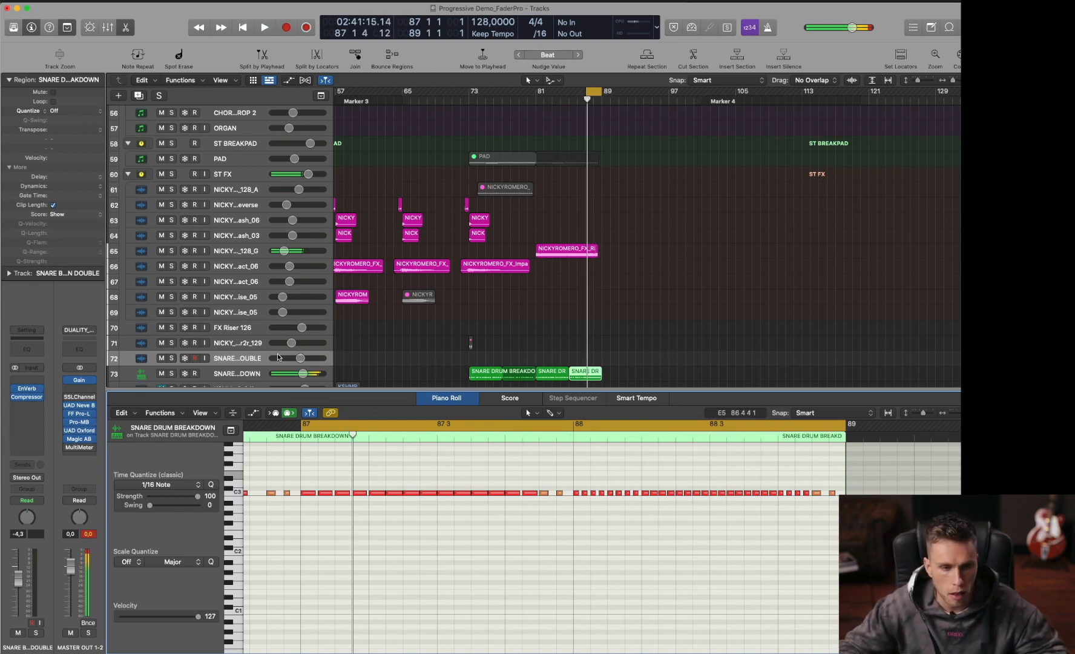
Select the SNARE DRUM BREAKDOWN track and set the cycle range to bars 81 to 89
{"action": "left_click", "coordinate": [240, 370]}
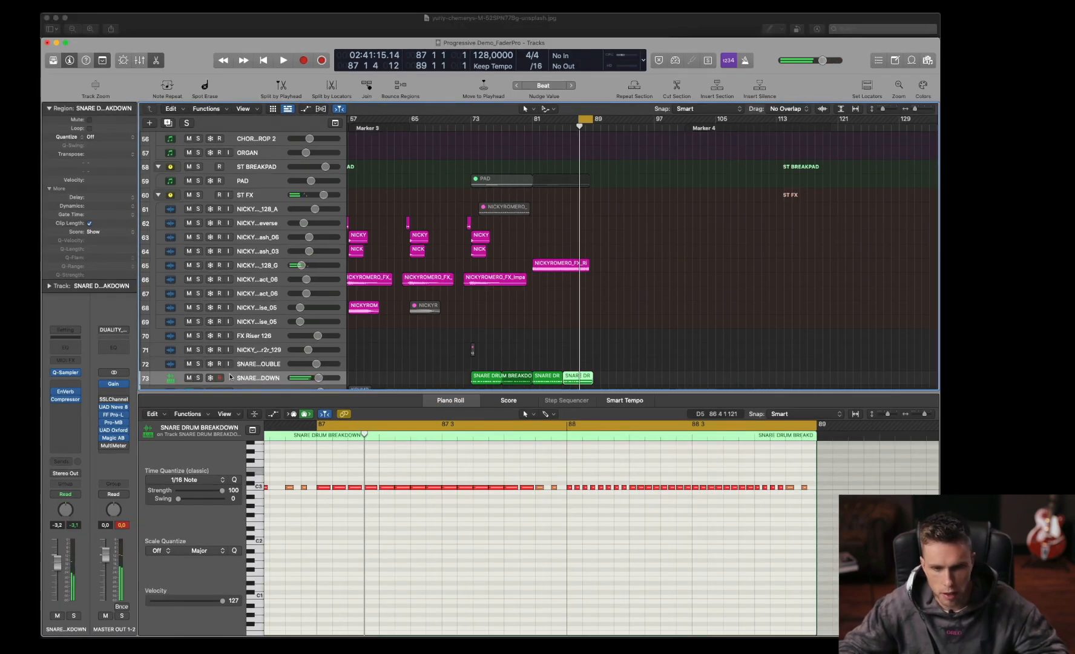
{"action": "scroll", "coordinate": [523, 281], "scroll_direction": "down", "scroll_amount": 3}
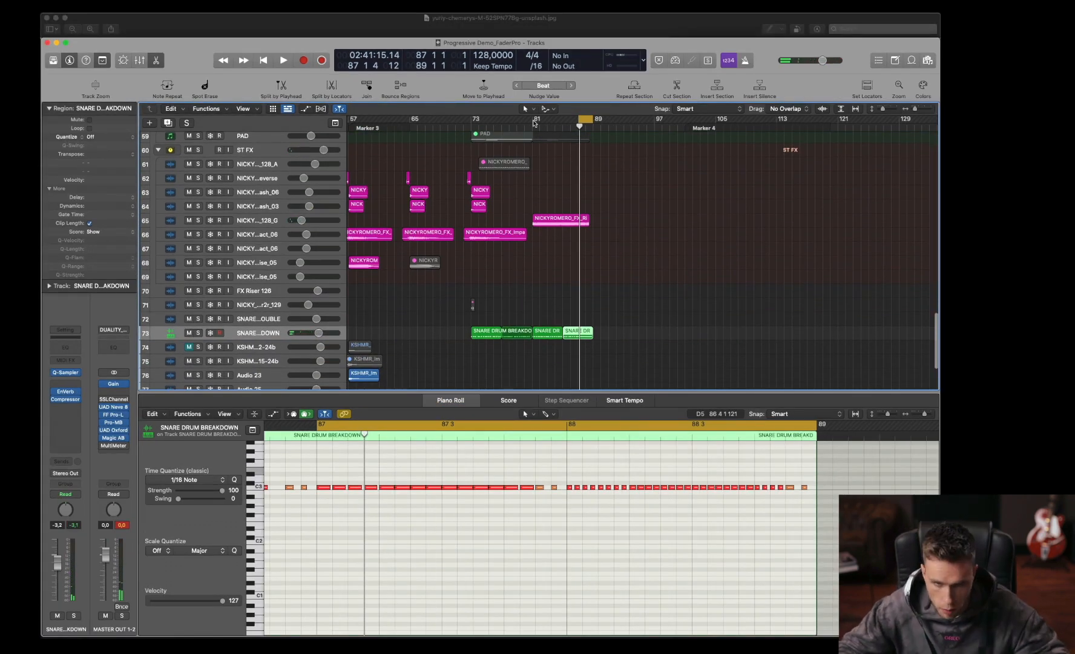
{"action": "left_click_drag", "start_coordinate": [534, 124], "coordinate": [593, 124]}
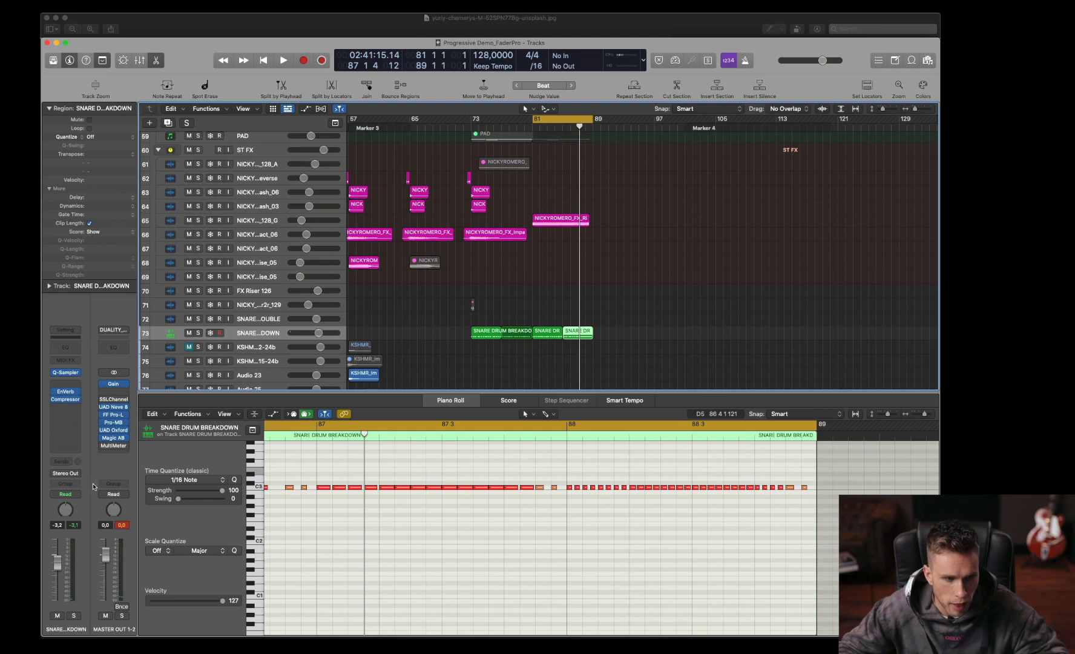
Open the snare track's Quick Sampler and try out its Coarse pitch control during playback
{"action": "left_click", "coordinate": [66, 373]}
{"action": "left_click_drag", "start_coordinate": [565, 164], "coordinate": [691, 226]}
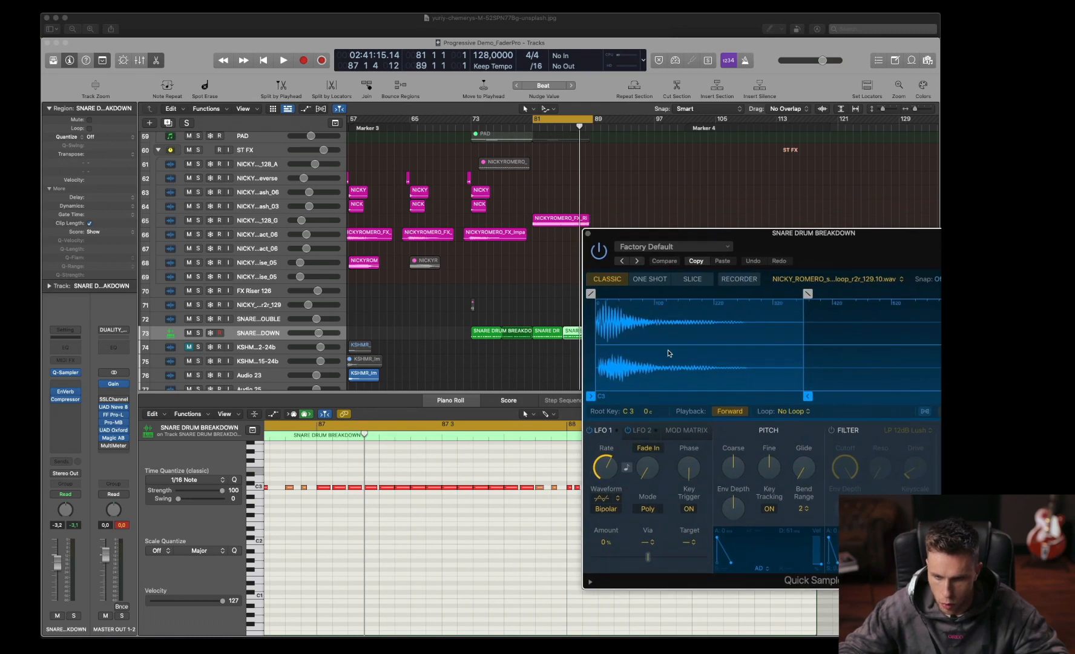
{"action": "key", "text": "space"}
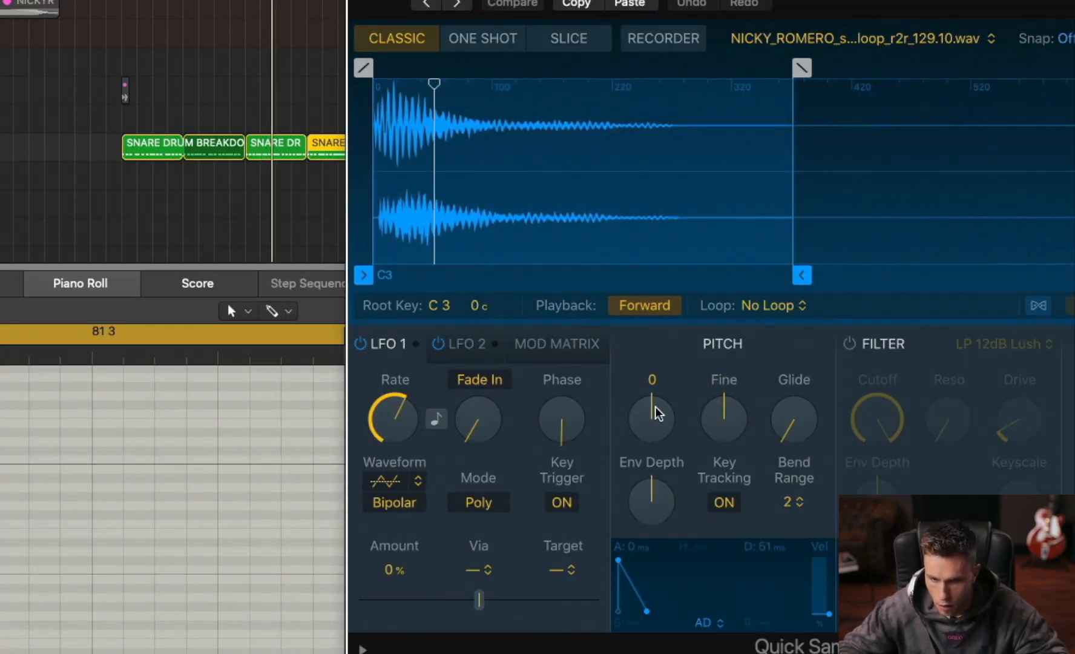
{"action": "mouse_move", "coordinate": [656, 414]}
{"action": "left_mouse_down"}
{"action": "mouse_move", "coordinate": [672, 336]}
{"action": "mouse_move", "coordinate": [667, 415]}
{"action": "left_mouse_up"}
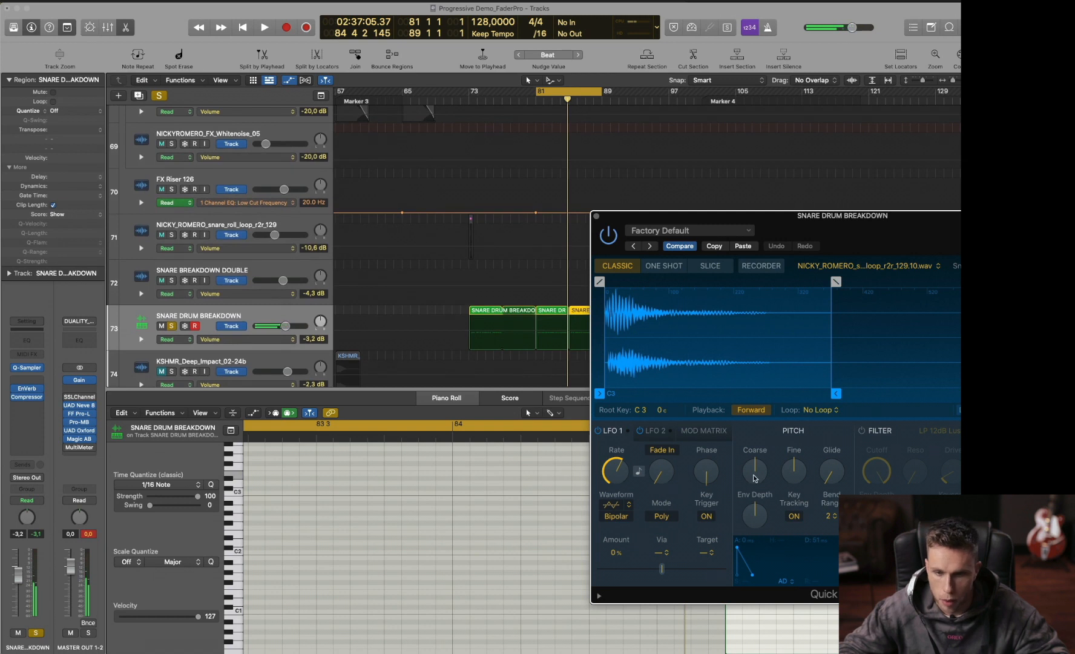
Bring up the Coarse Tune automation for the snare track by touching the Coarse pitch control, and close Quick Sampler
{"action": "key", "text": "space"}
{"action": "left_click_drag", "start_coordinate": [758, 477], "coordinate": [758, 476]}
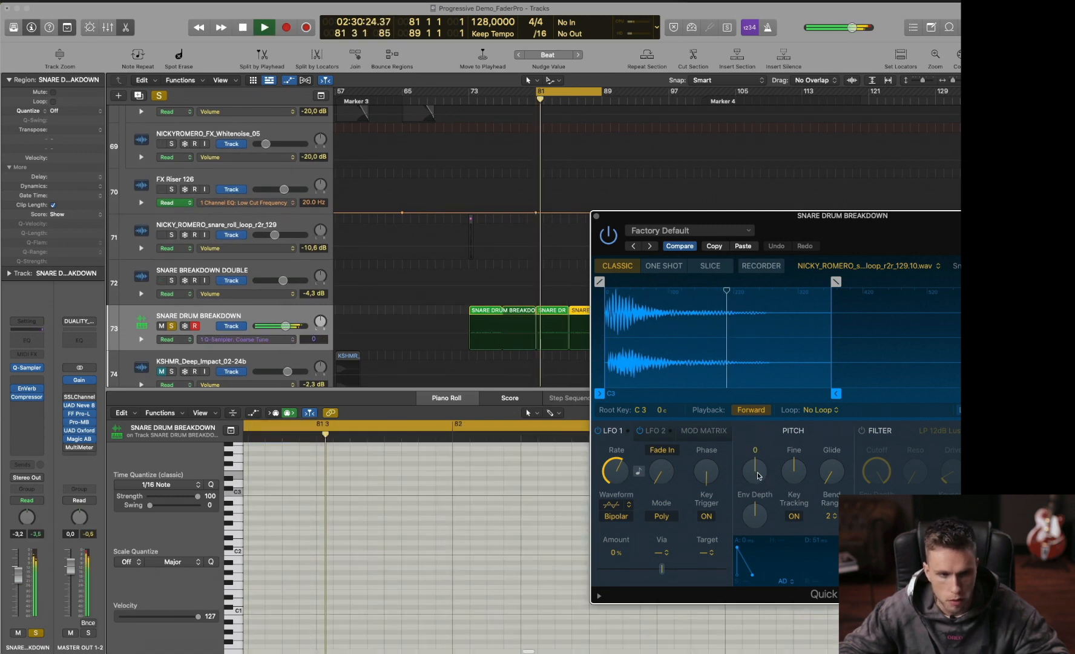
{"action": "key", "text": "space"}
{"action": "left_click", "coordinate": [596, 216]}
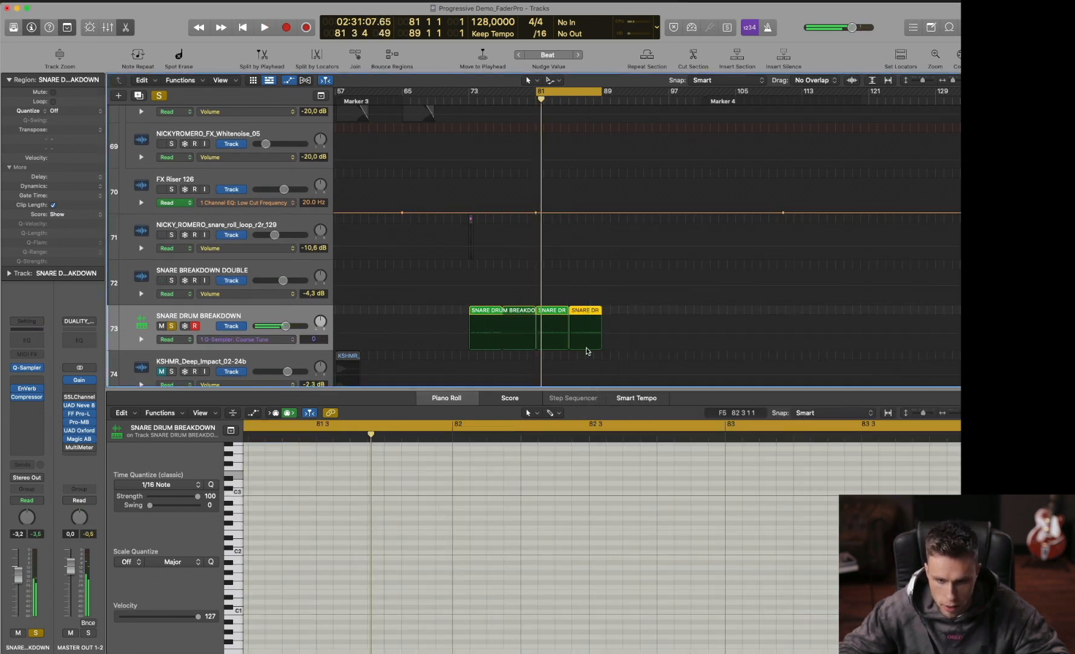
Draw Coarse Tune automation rising from 0 at bar 85 to +24 at bar 89, dropping back to 0 after it, and start playback
{"action": "left_click", "coordinate": [535, 334]}
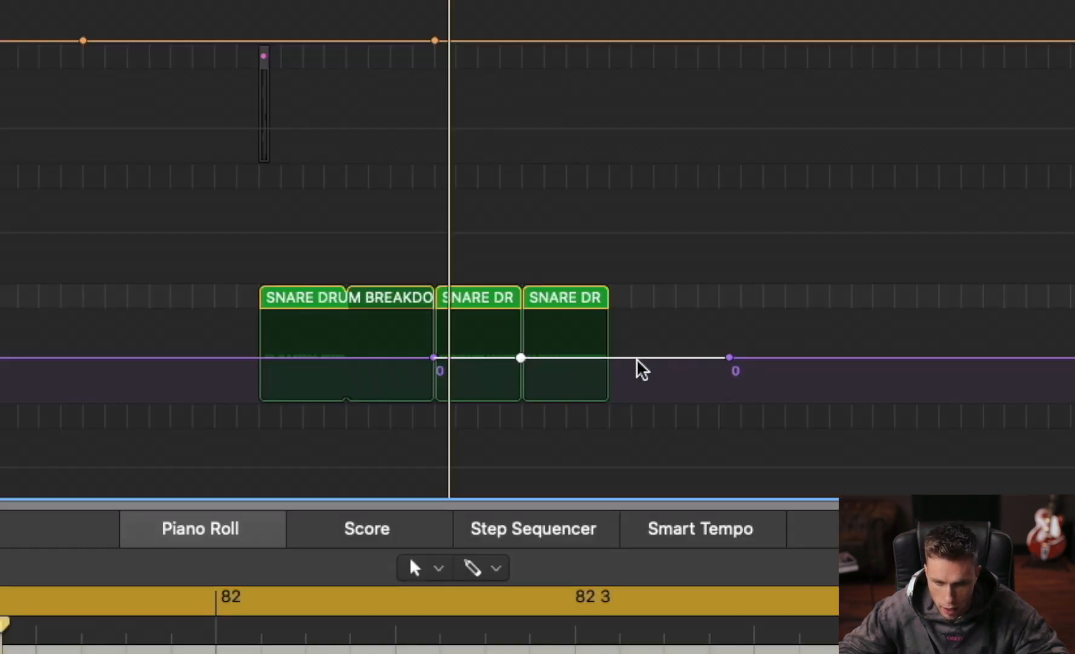
{"action": "left_click_drag", "start_coordinate": [607, 358], "coordinate": [606, 314]}
{"action": "left_click", "coordinate": [170, 329]}
{"action": "key", "text": "space"}
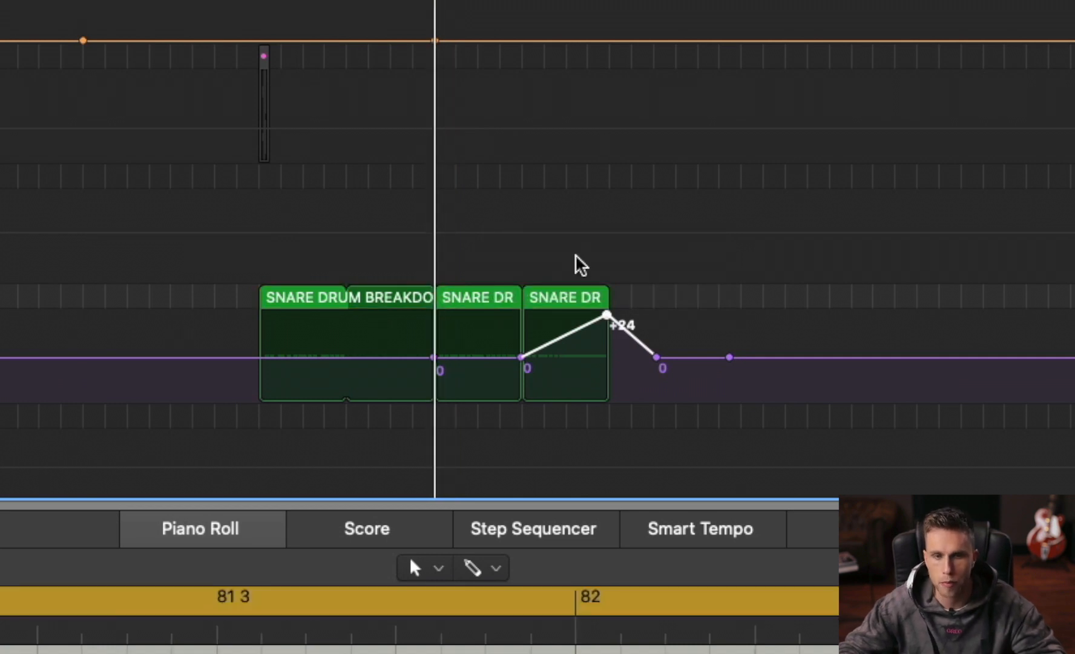
Listen to the snare roll's pitch rise in the full mix, hiding and showing the automation
{"action": "scroll", "coordinate": [662, 65], "scroll_direction": "right", "scroll_amount": 3}
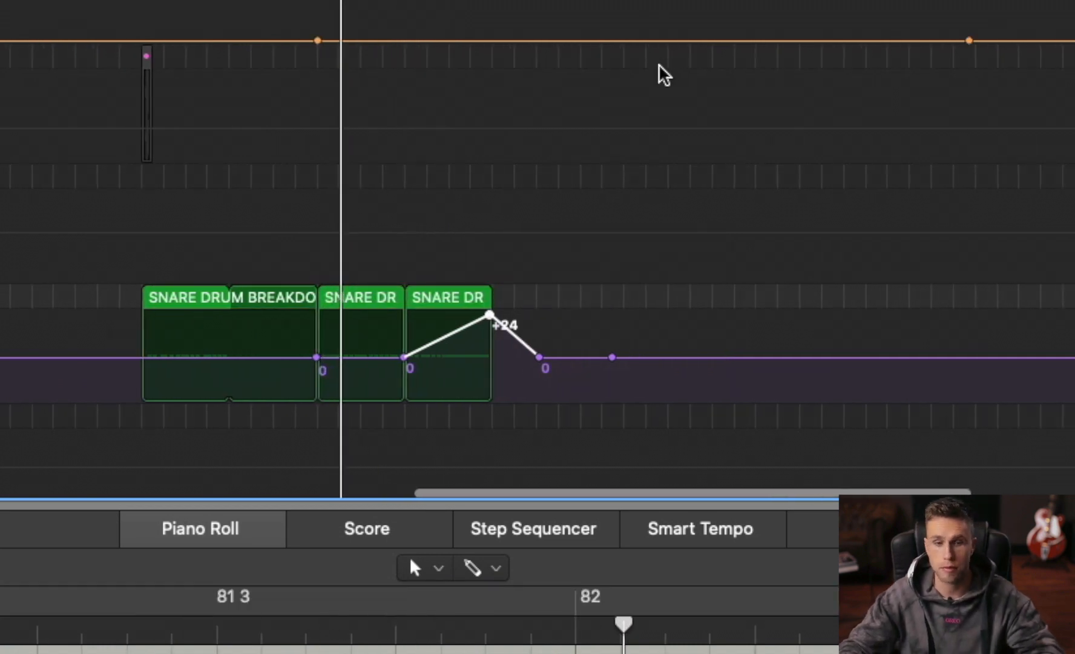
{"action": "key", "text": "a"}
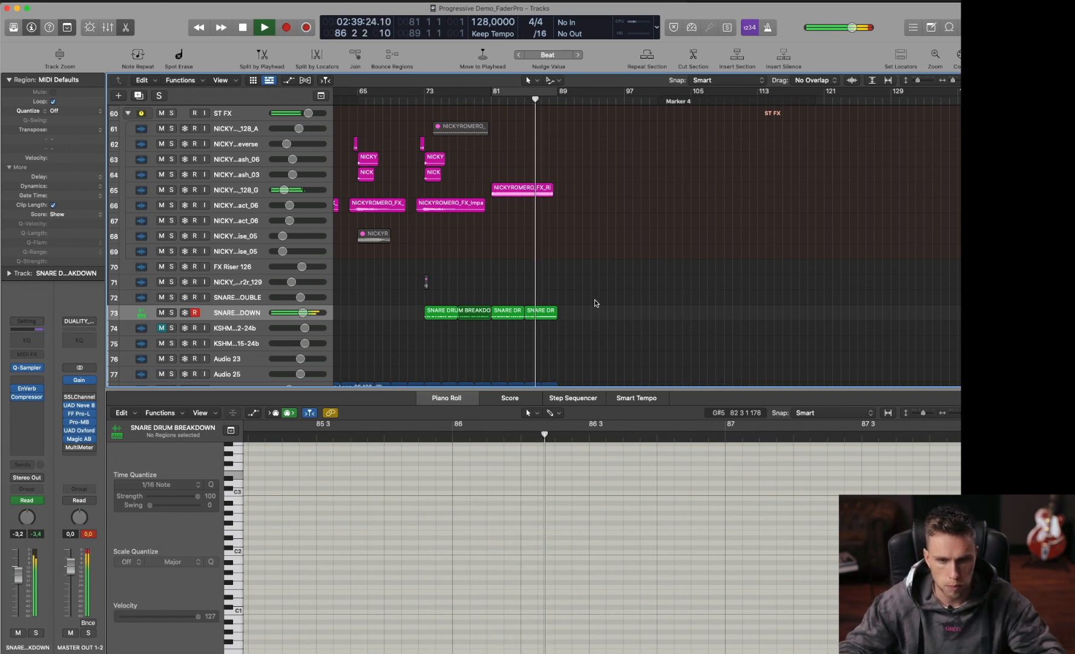
{"action": "key", "text": "super+Down"}
{"action": "key", "text": "a"}
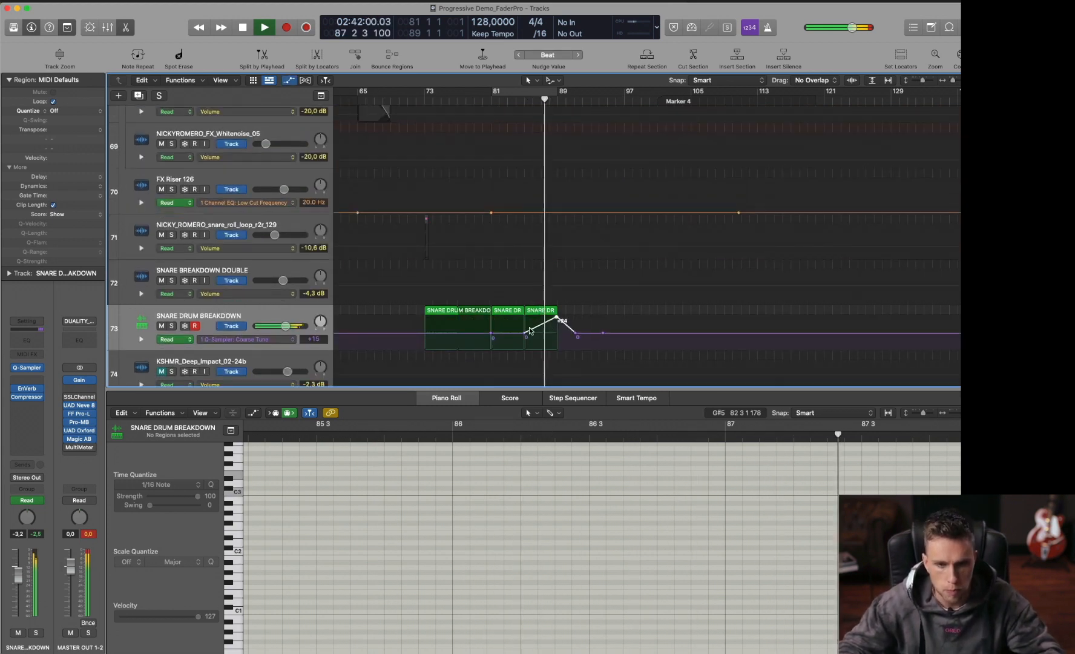